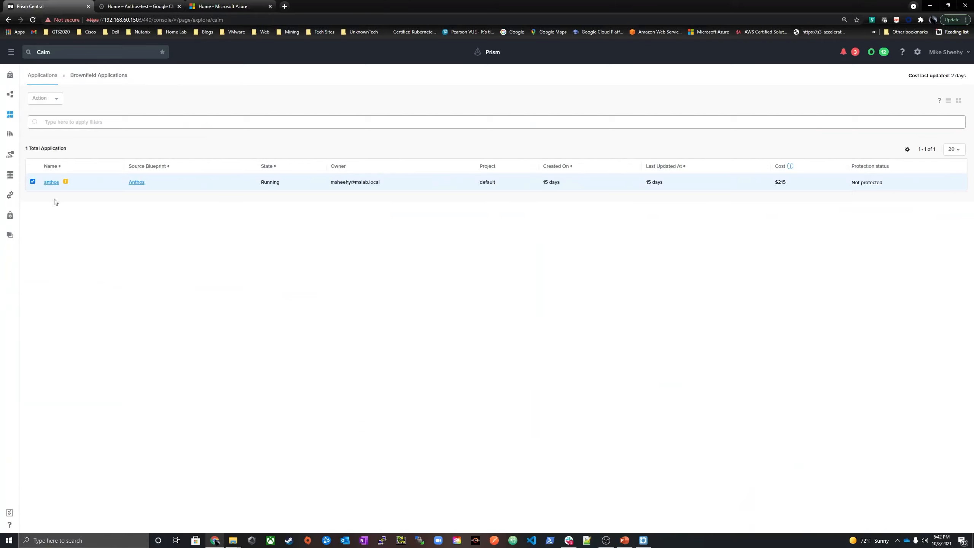
# Look through the blueprints and open the list of provider accounts in the Calm settings
pyautogui.click(12, 99)
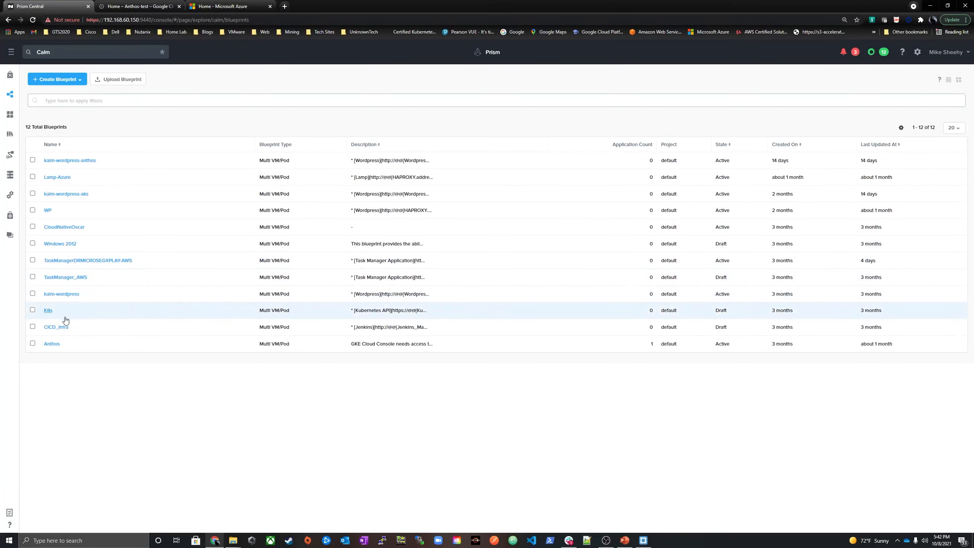
pyautogui.click(10, 196)
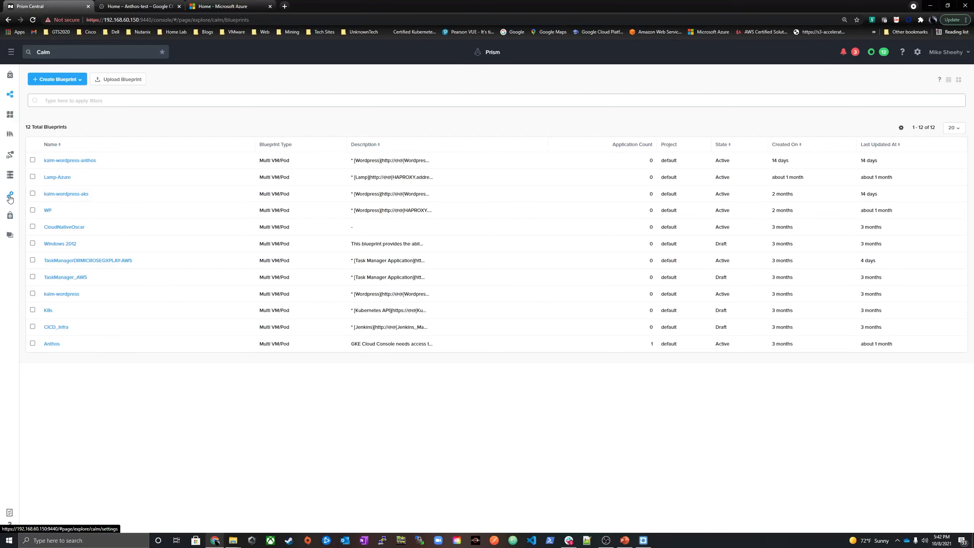
pyautogui.click(74, 75)
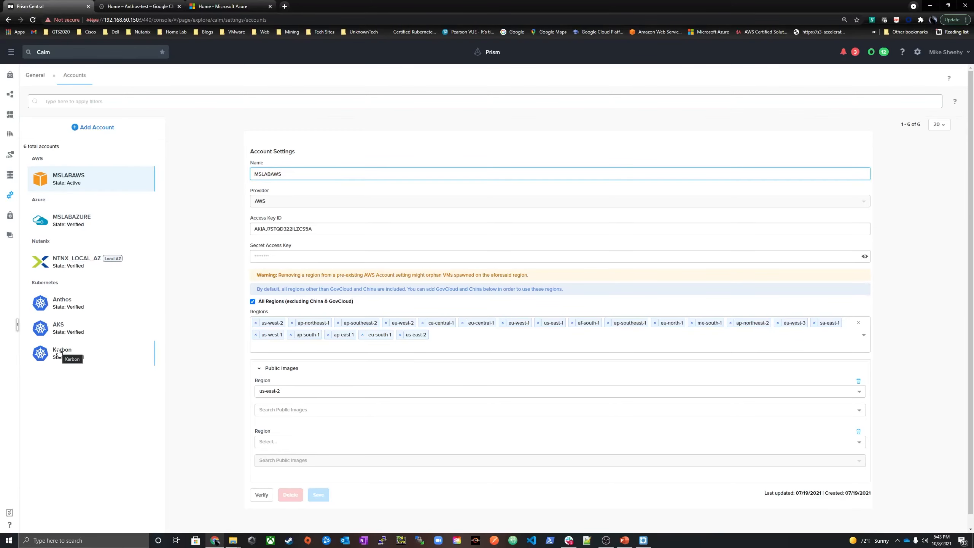
# Open the kalm-wordpress blueprint and review the MYSQLAPP pod's deployment account options, container settings and service settings
pyautogui.click(9, 94)
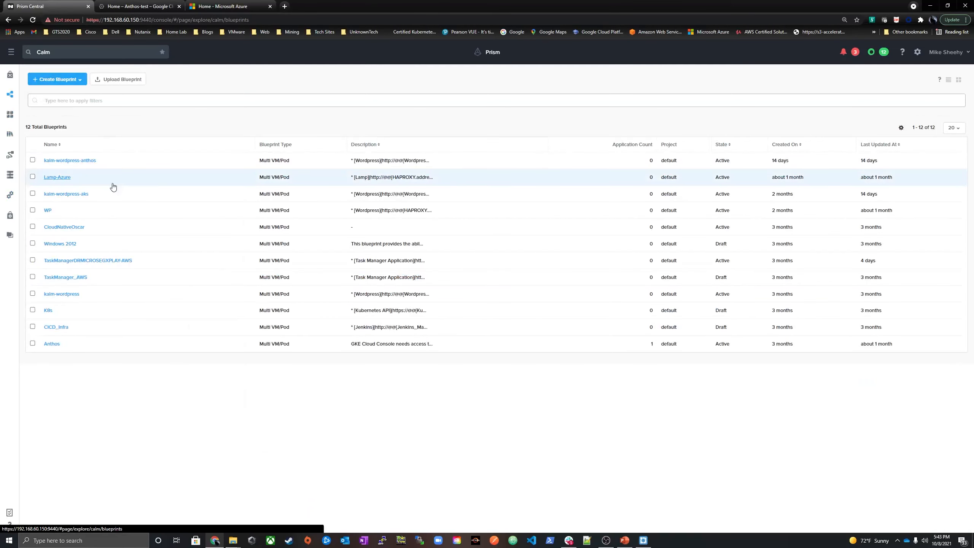
pyautogui.click(61, 294)
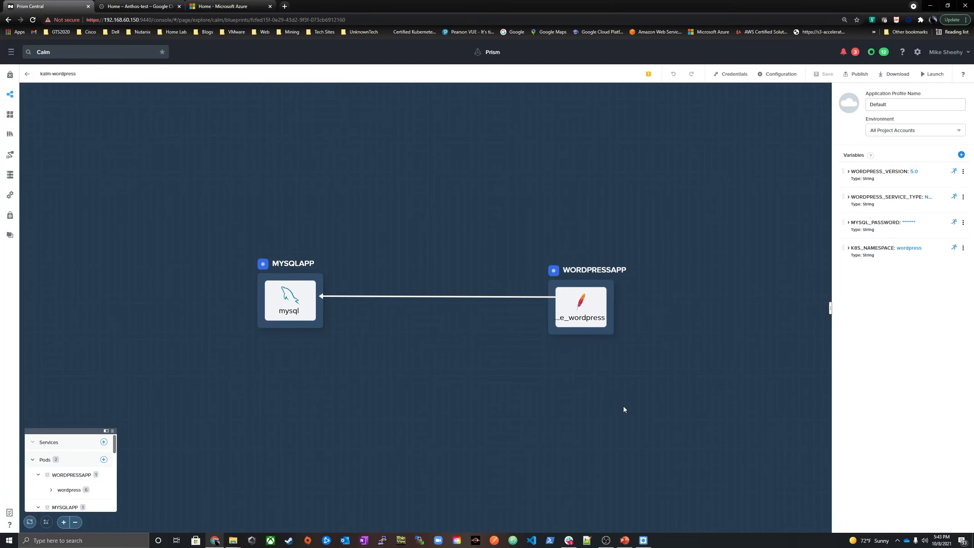
pyautogui.click(290, 300)
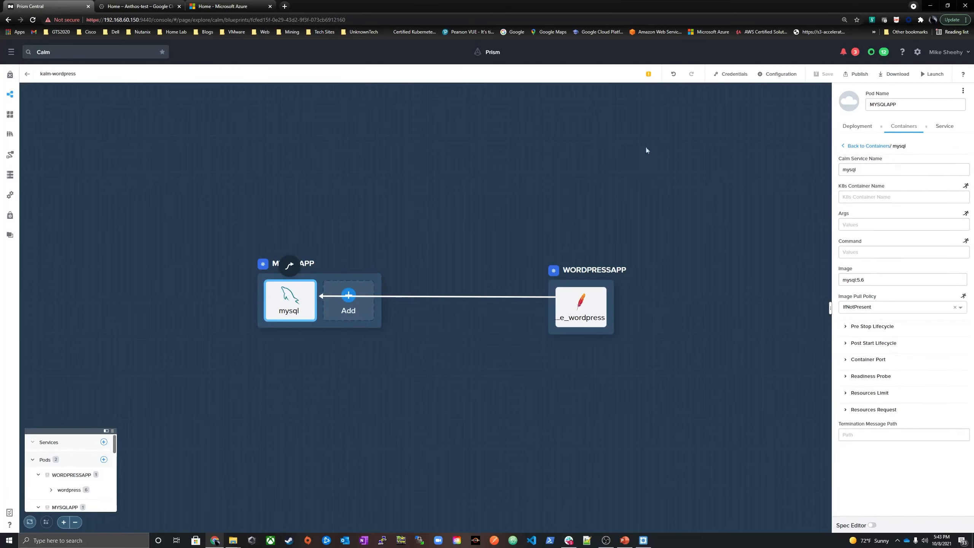
pyautogui.click(858, 127)
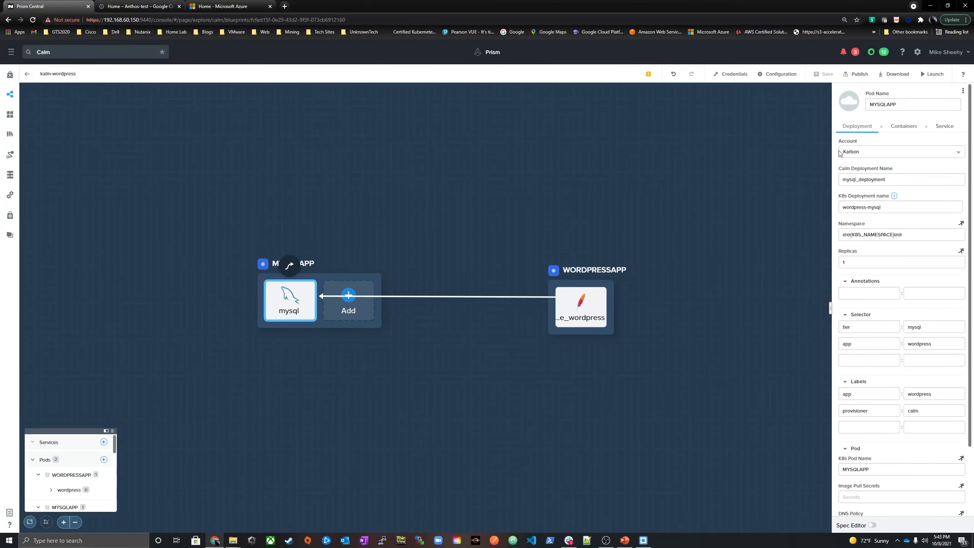
pyautogui.click(861, 152)
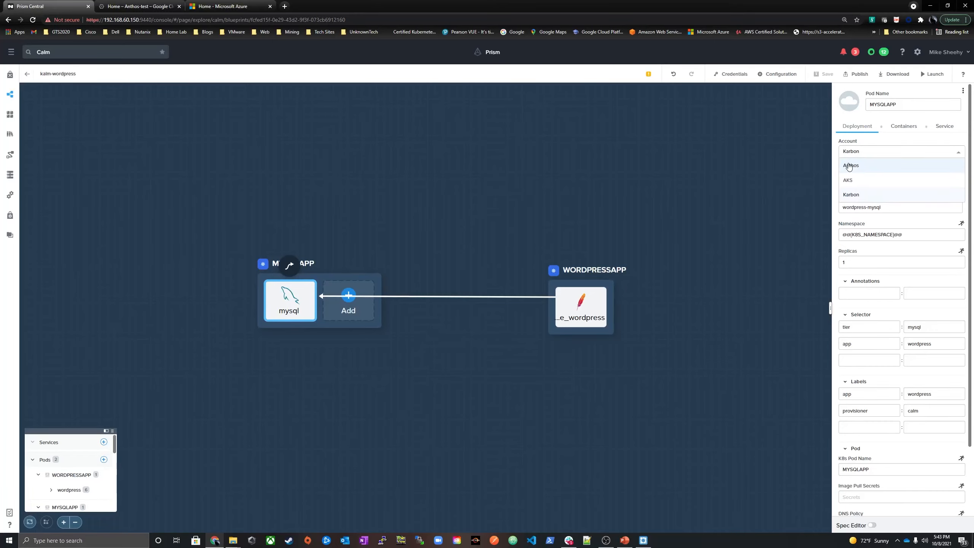
pyautogui.click(751, 170)
pyautogui.click(890, 129)
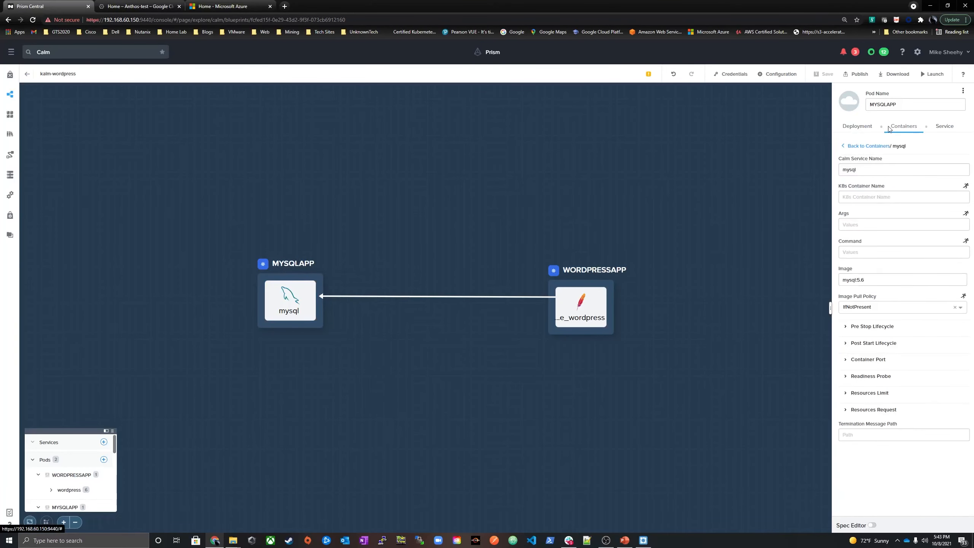
pyautogui.click(940, 130)
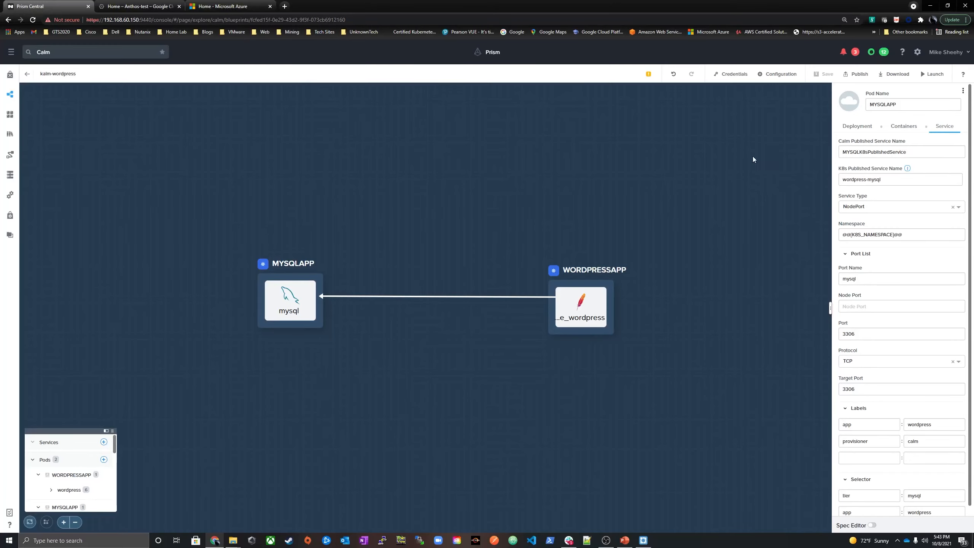
# Start launching the kalm-wordpress blueprint and name the application Cloud_Native_Karbon
pyautogui.click(934, 76)
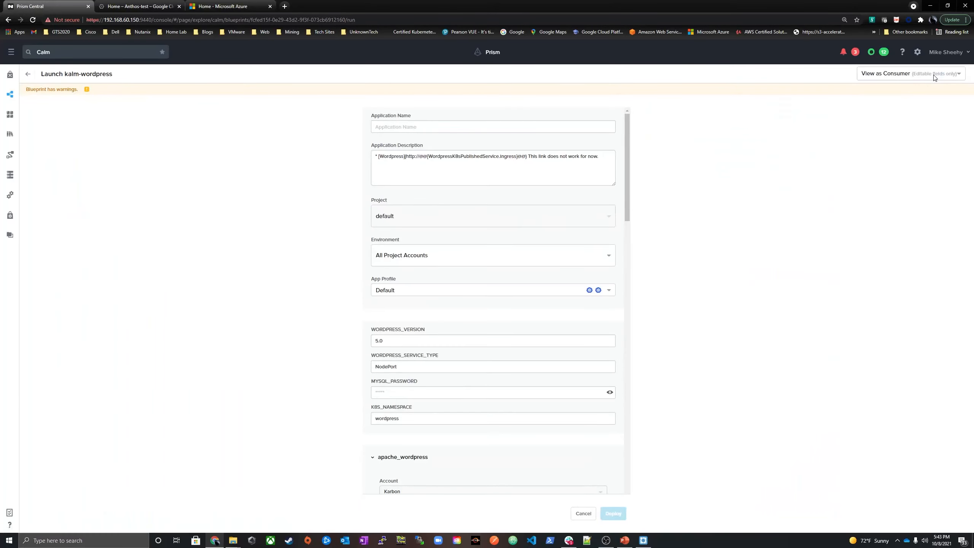
pyautogui.click(403, 127)
pyautogui.click(409, 144)
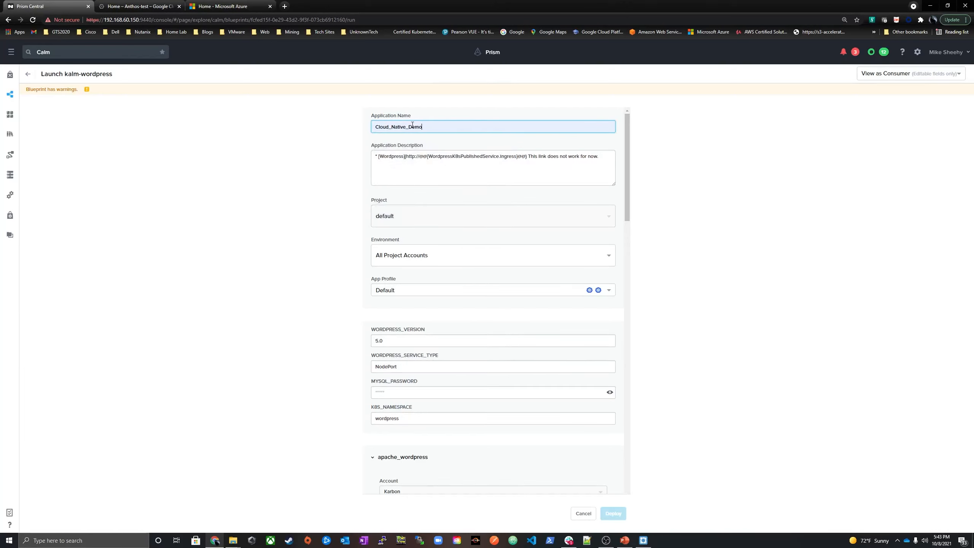
pyautogui.moveTo(408, 127); pyautogui.dragTo(456, 122)
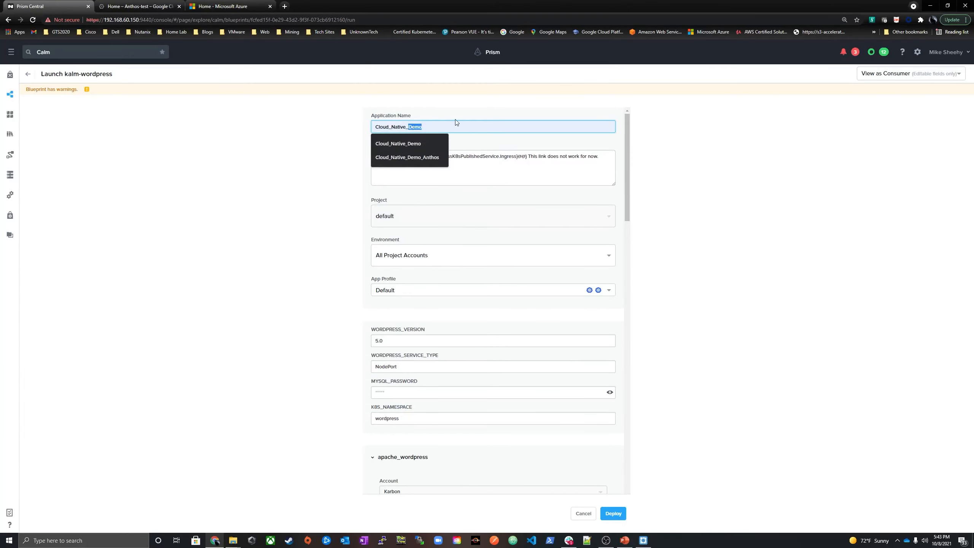
pyautogui.write('Karbon')
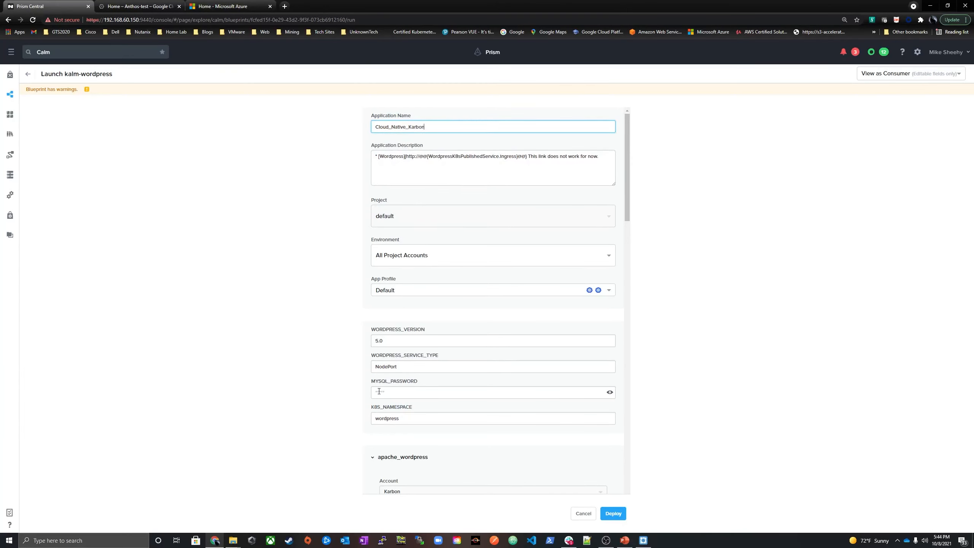
# Enter the MySQL password in the MYSQL_PASSWORD variable and deploy the application
pyautogui.click(378, 391)
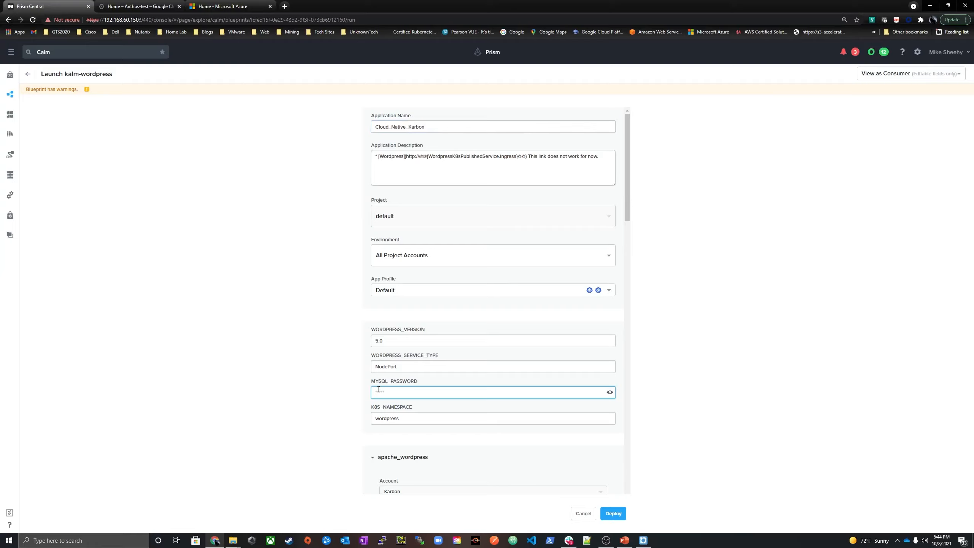
pyautogui.write('••••••••••')
pyautogui.scroll(-5, 378, 391)
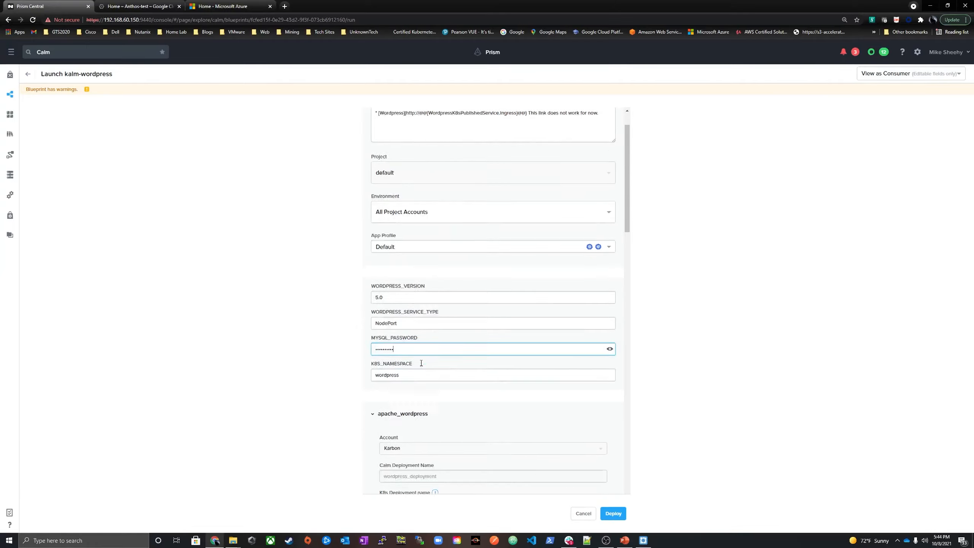
pyautogui.click(613, 514)
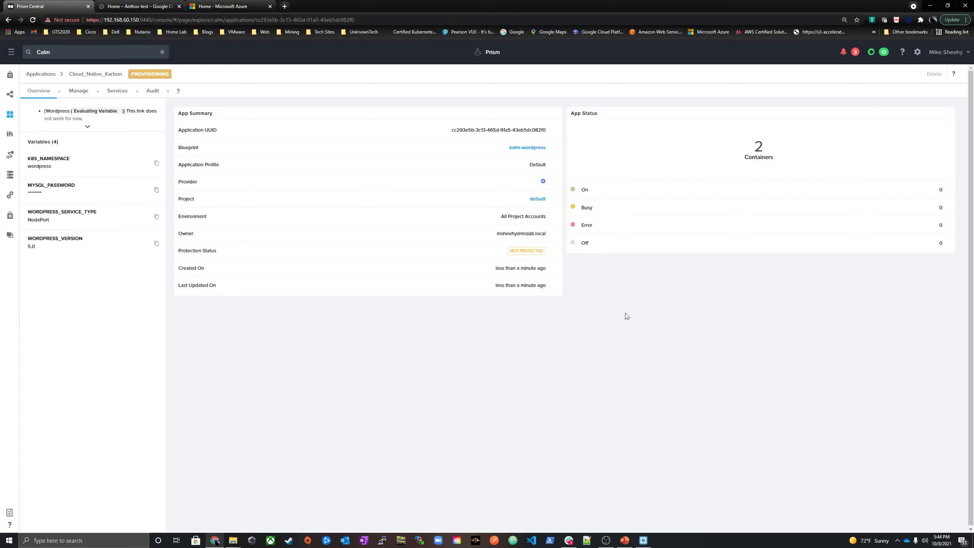
# Switch to Lens, enlarge the terminal and list the cluster's namespaces with ".\kubectl get namespaces"
pyautogui.click(643, 540)
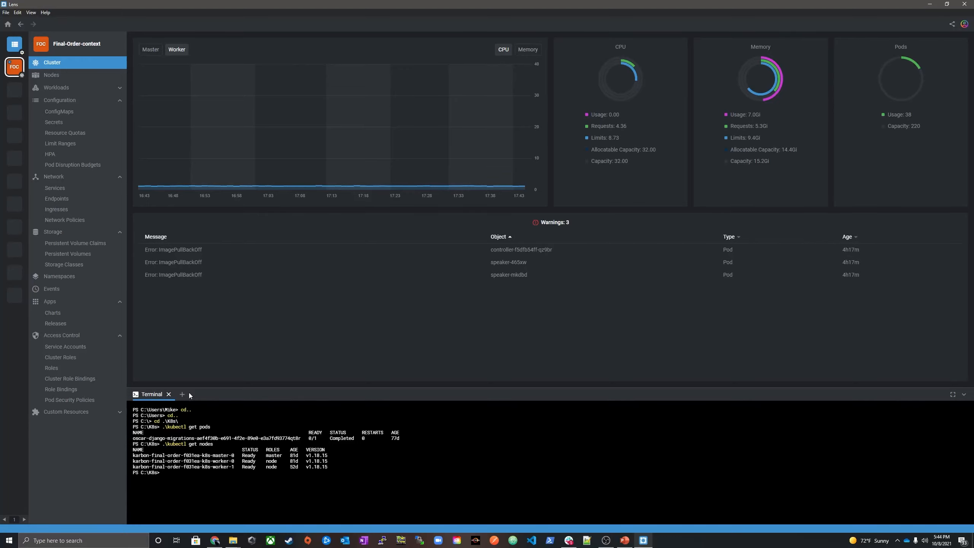
pyautogui.moveTo(242, 369); pyautogui.dragTo(232, 278)
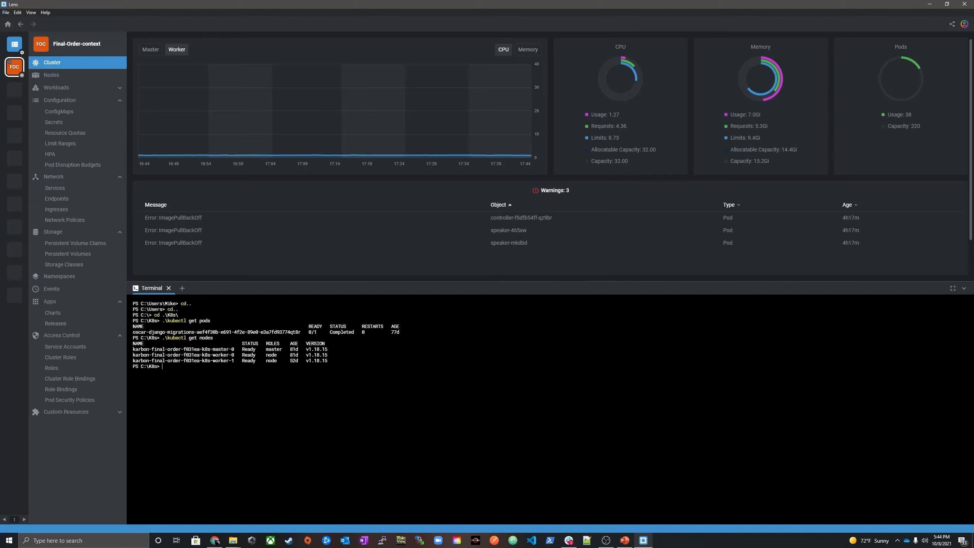
pyautogui.press('Up')
pyautogui.press('BackSpace')
pyautogui.press('BackSpace')
pyautogui.press('BackSpace')
pyautogui.write('namespace')
pyautogui.press('Return')
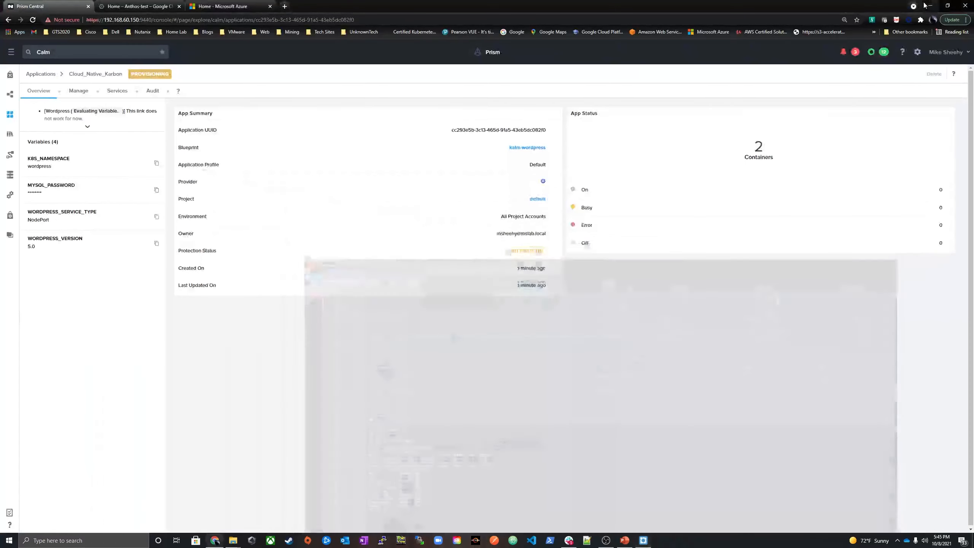
# Return to Prism Central and open the summary of the Final-Order Kubernetes cluster in Karbon
pyautogui.click(929, 4)
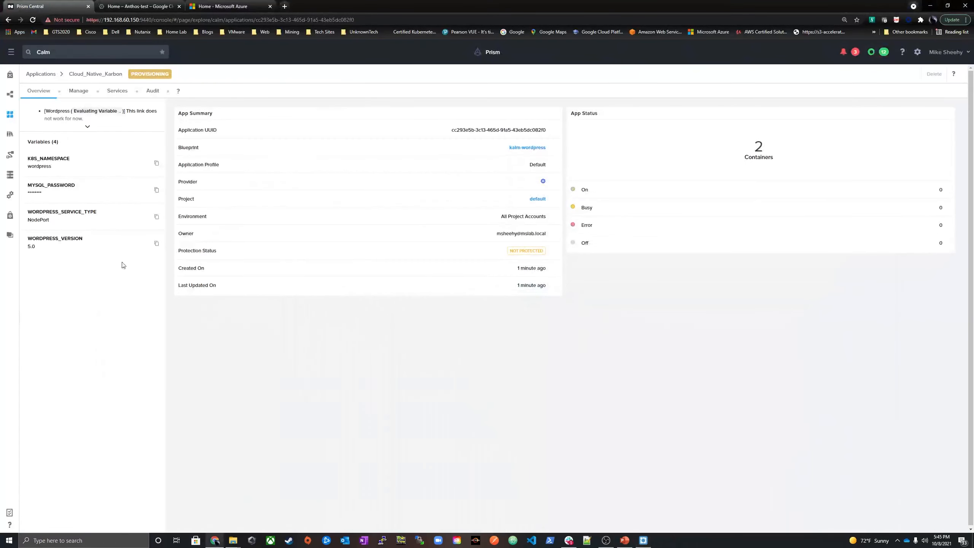
pyautogui.click(11, 51)
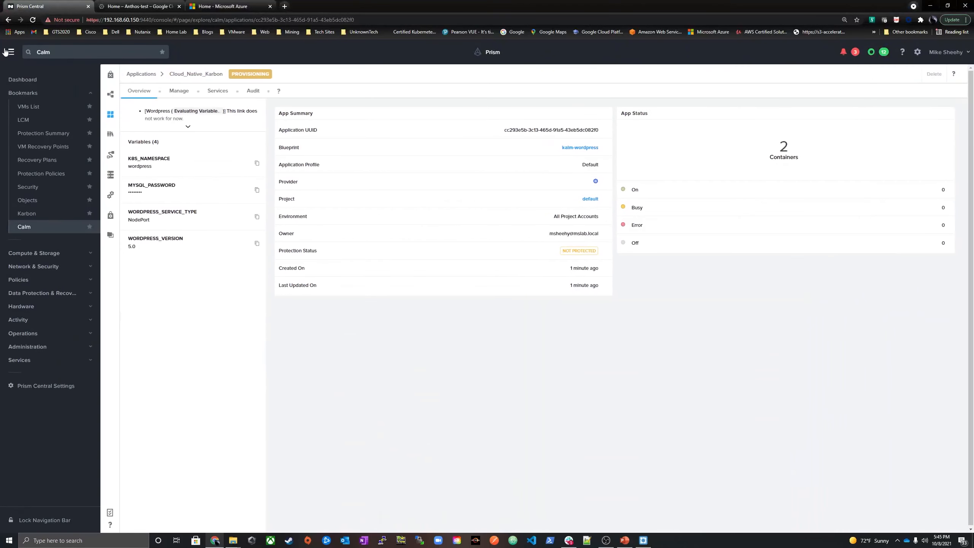
pyautogui.click(26, 214)
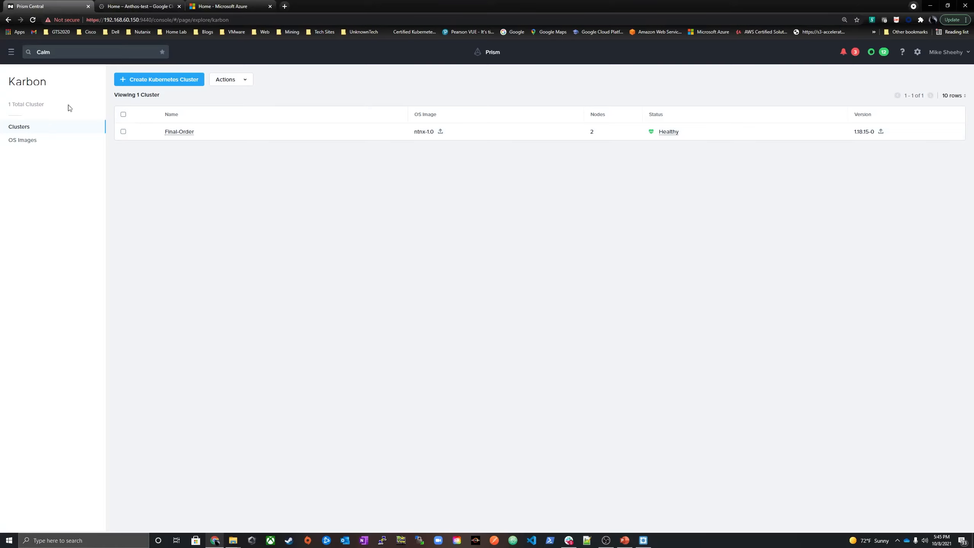
pyautogui.click(178, 133)
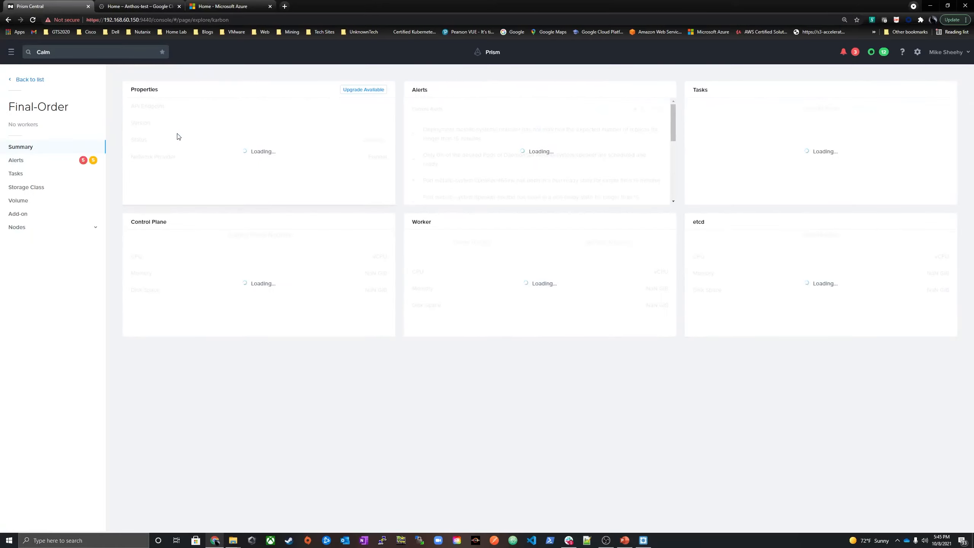
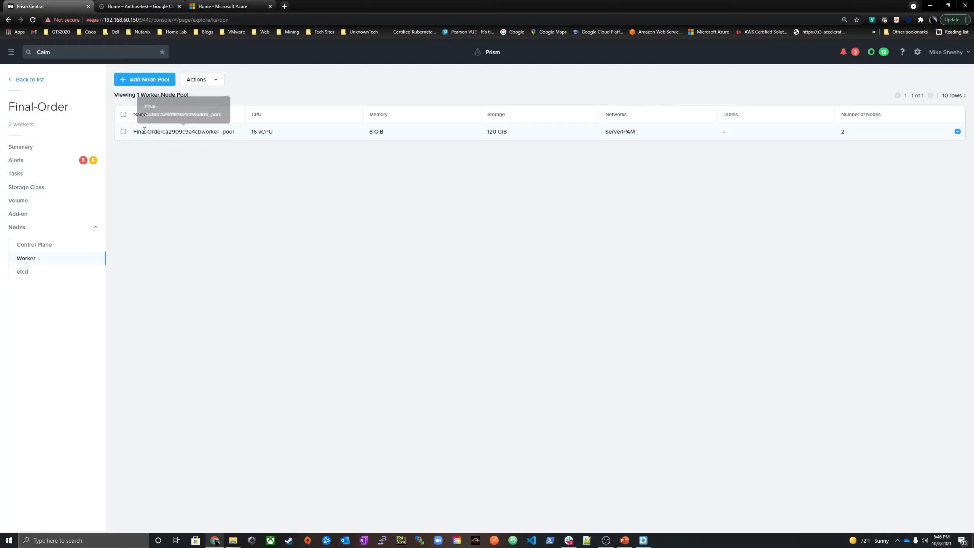
# Check the update options of the Final-Order worker node pool without changing them, and expand the pool to show its nodes
pyautogui.click(124, 131)
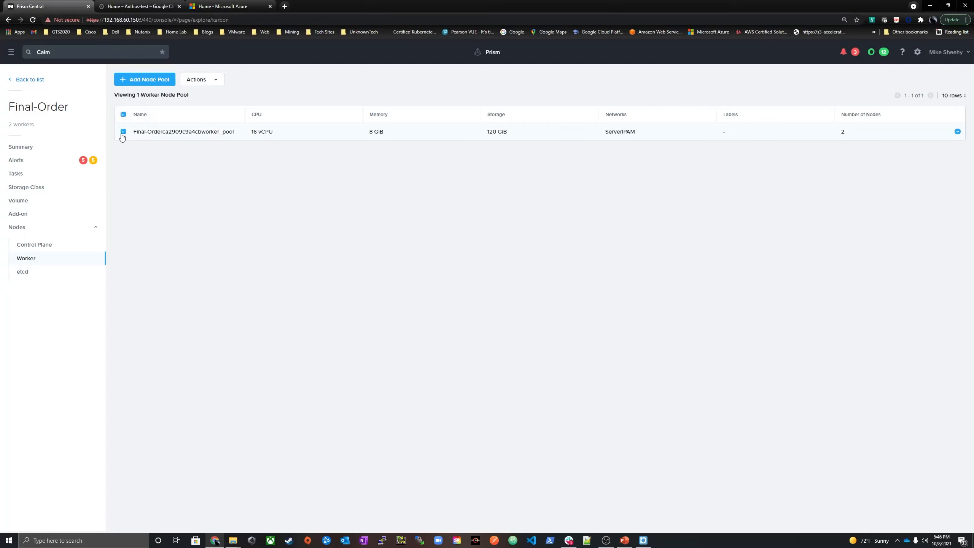
pyautogui.click(194, 80)
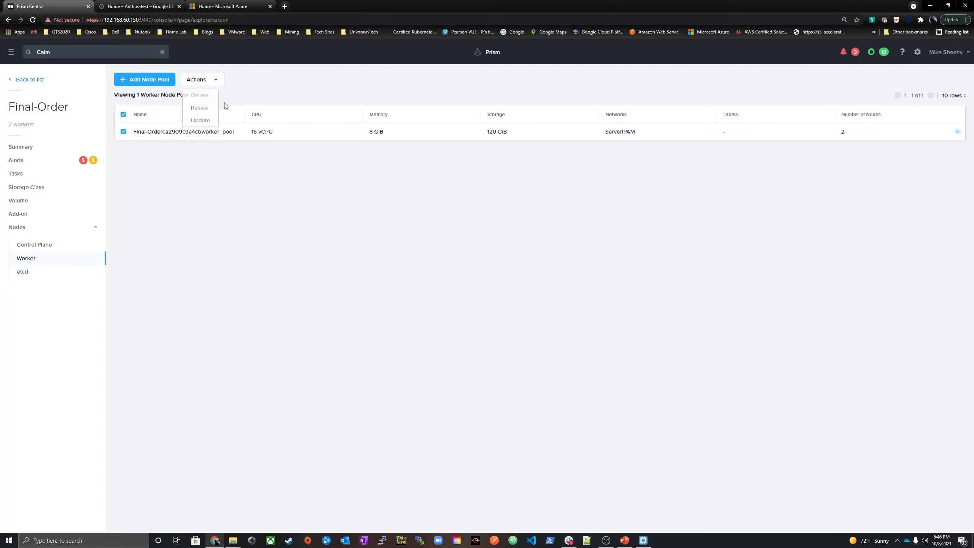
pyautogui.click(198, 80)
pyautogui.click(197, 79)
pyautogui.click(200, 123)
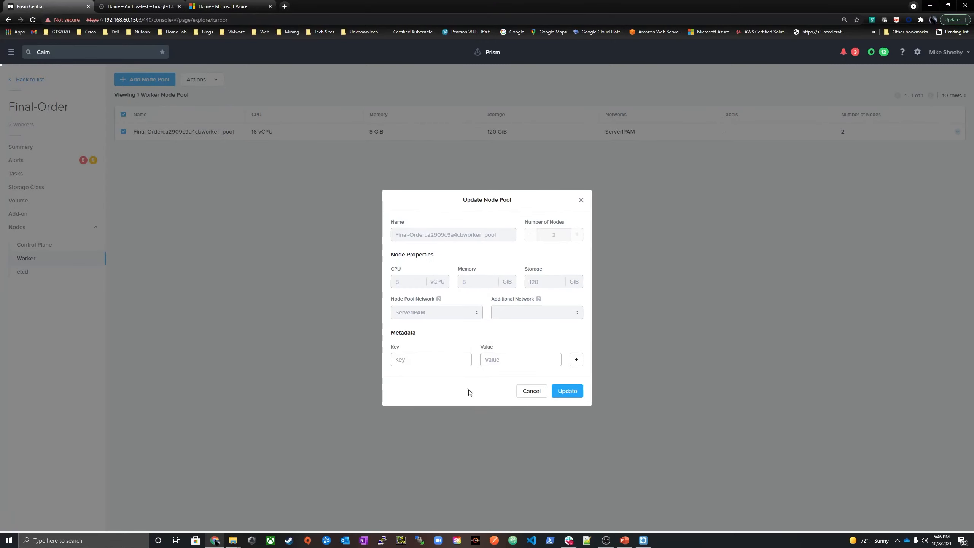
pyautogui.click(532, 391)
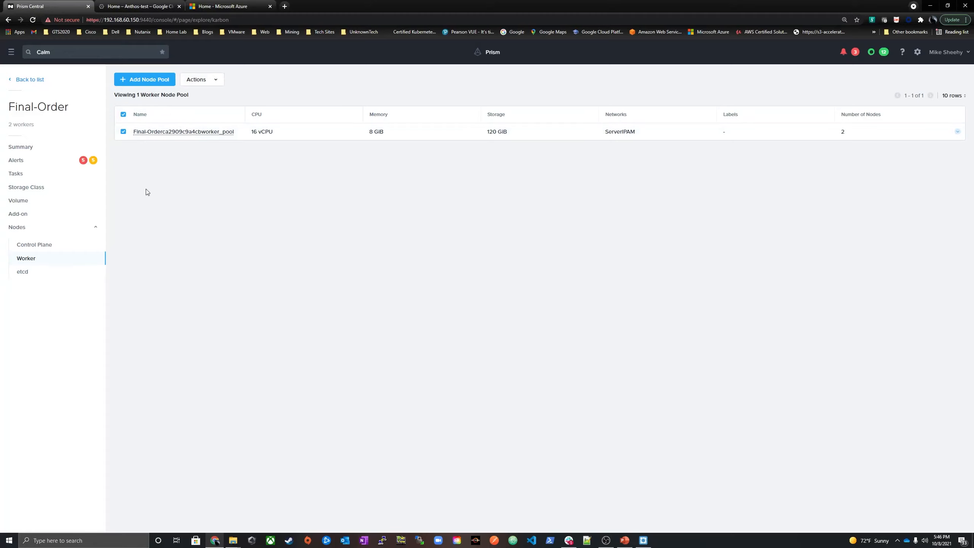
pyautogui.click(957, 132)
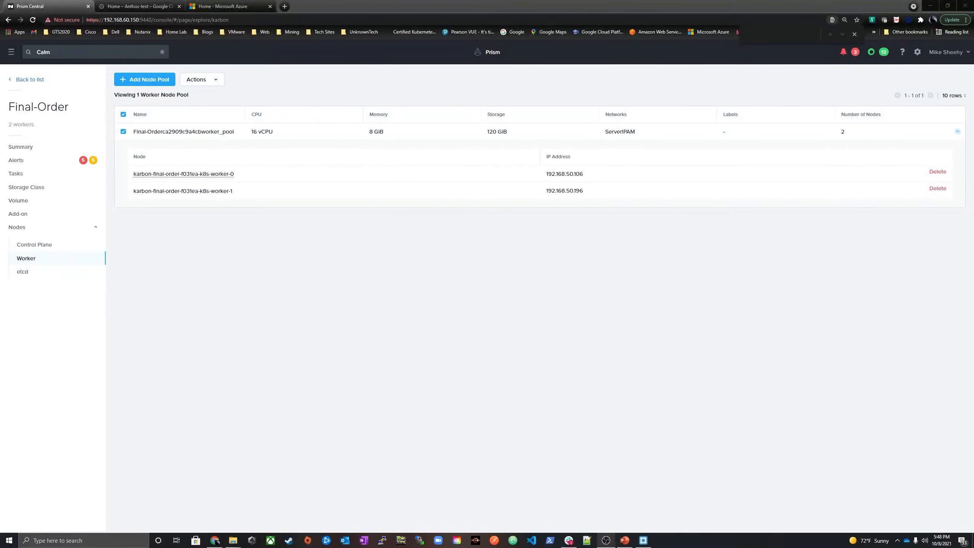
# Open the Cloud_Native_Karbon application in Calm and show the run details of its Create action
pyautogui.click(9, 53)
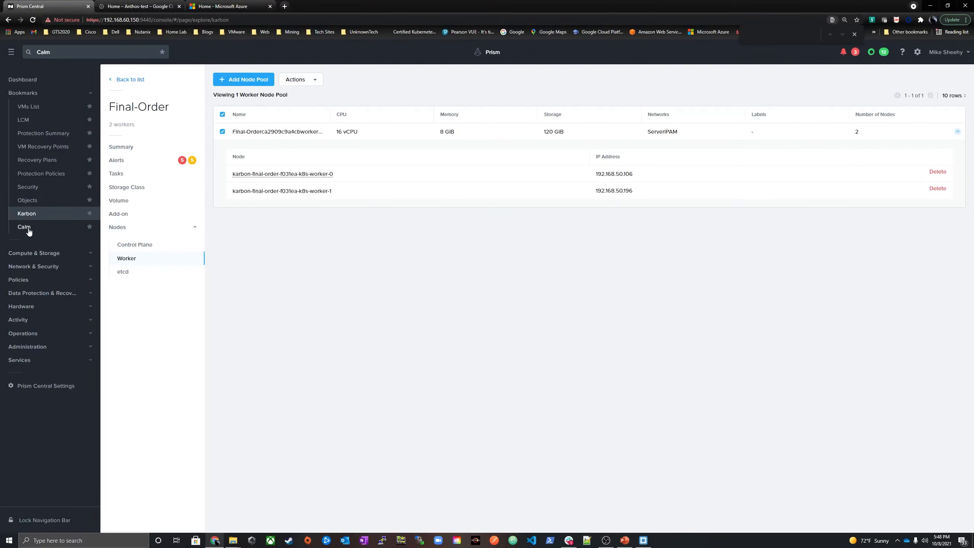
pyautogui.click(27, 228)
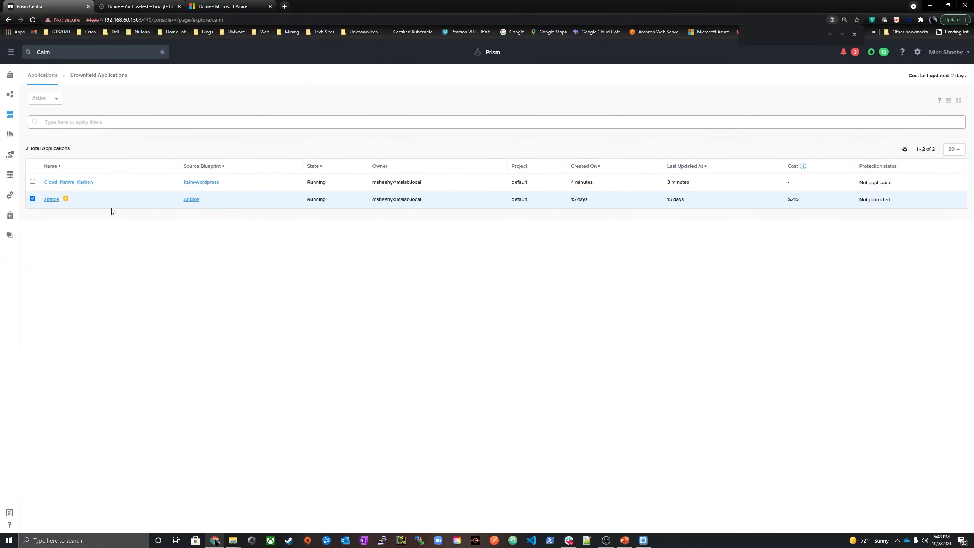
pyautogui.click(65, 183)
pyautogui.click(79, 90)
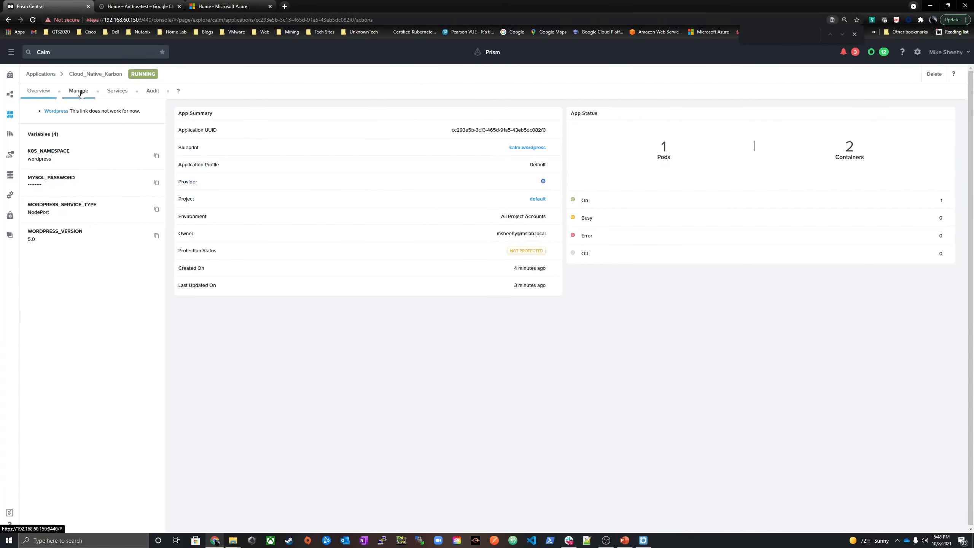
pyautogui.click(56, 111)
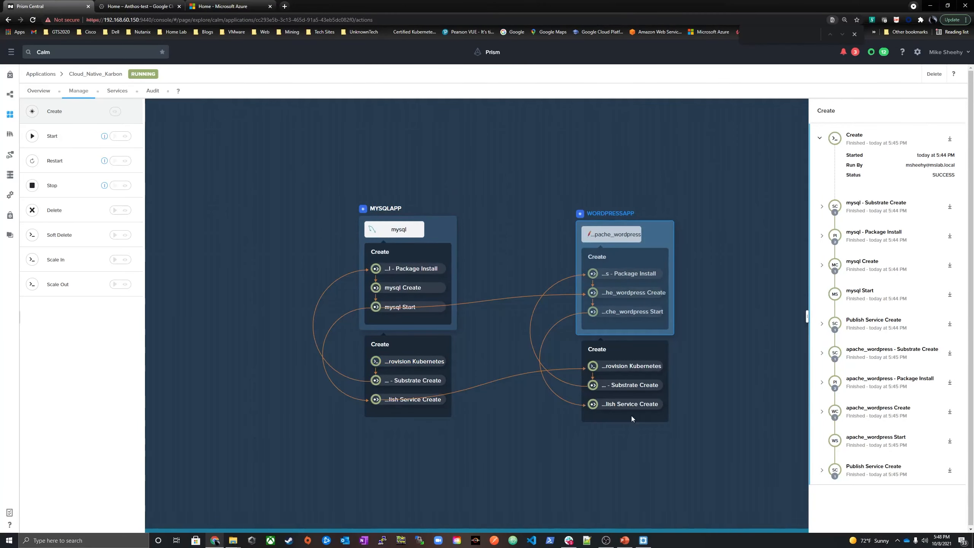
# Switch to Lens, list the services in the wordpress namespace with kubectl in the terminal, and return to Prism Central
pyautogui.click(644, 540)
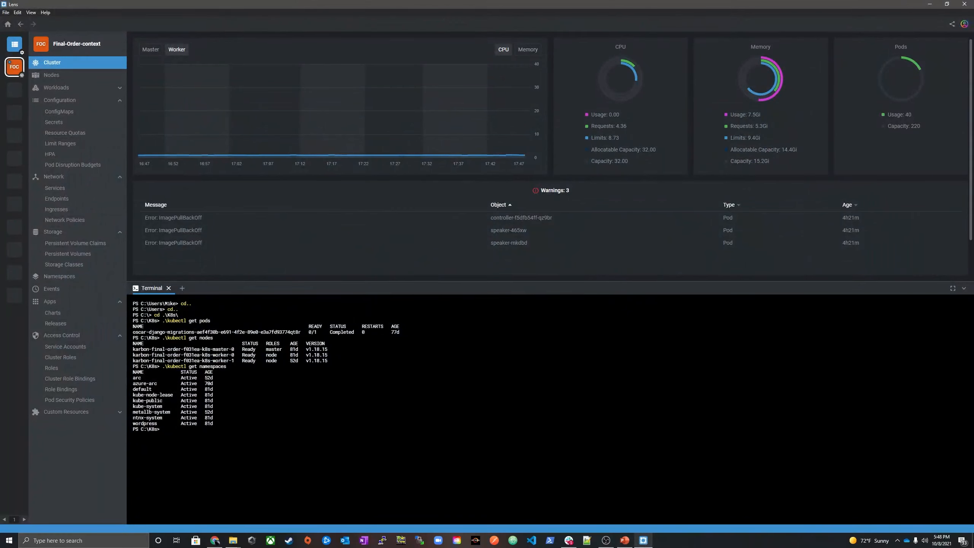
pyautogui.press('Up')
pyautogui.write('ss')
pyautogui.press('Return')
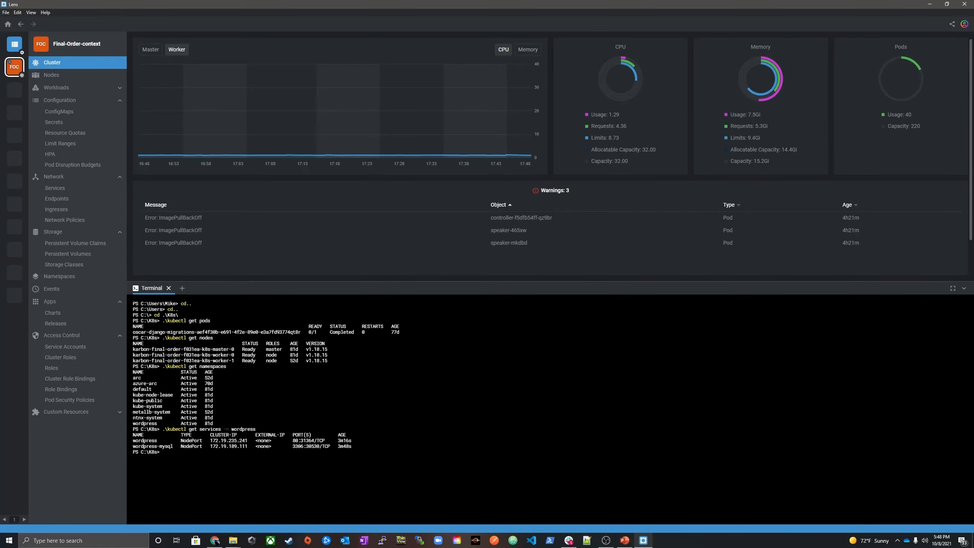
pyautogui.click(926, 7)
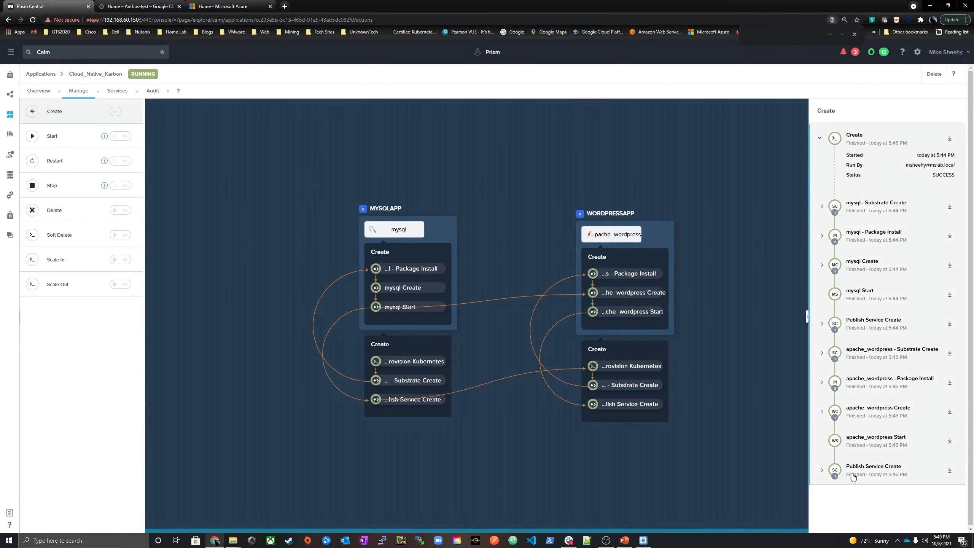
# Examine the Provision K8s Service output under the last Publish Service Create task for the WordPress service's node port
pyautogui.click(821, 470)
pyautogui.scroll(-2, 839, 464)
pyautogui.click(902, 518)
pyautogui.scroll(-3, 878, 489)
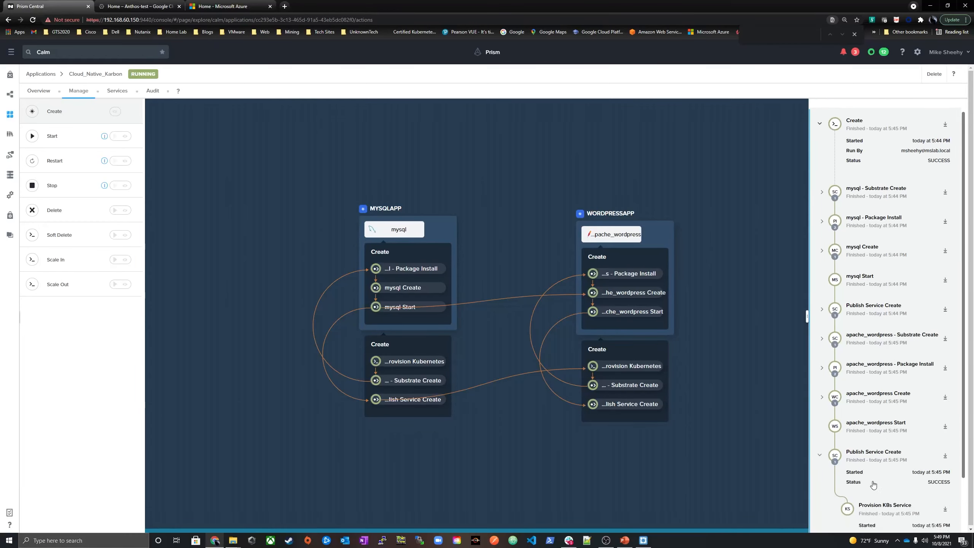
pyautogui.click(944, 482)
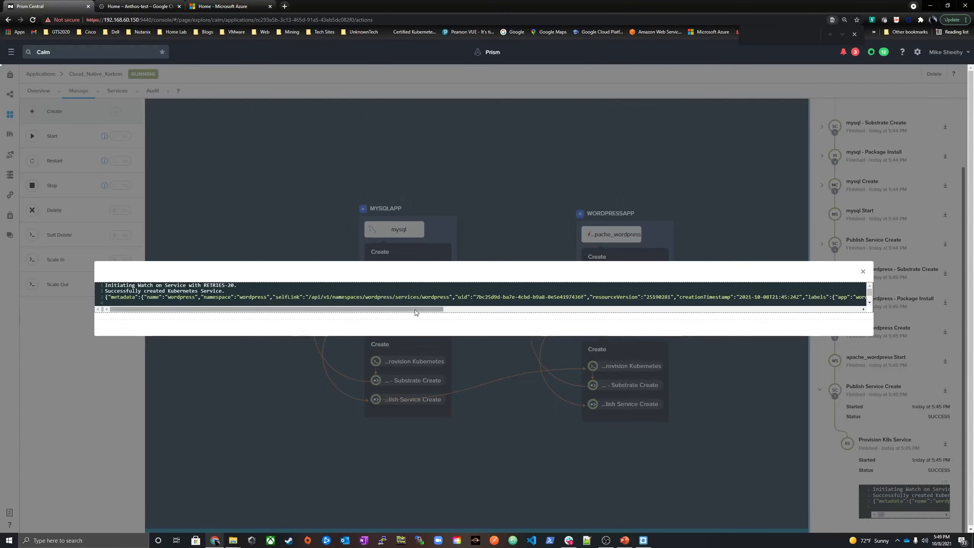
pyautogui.moveTo(406, 311); pyautogui.dragTo(658, 321)
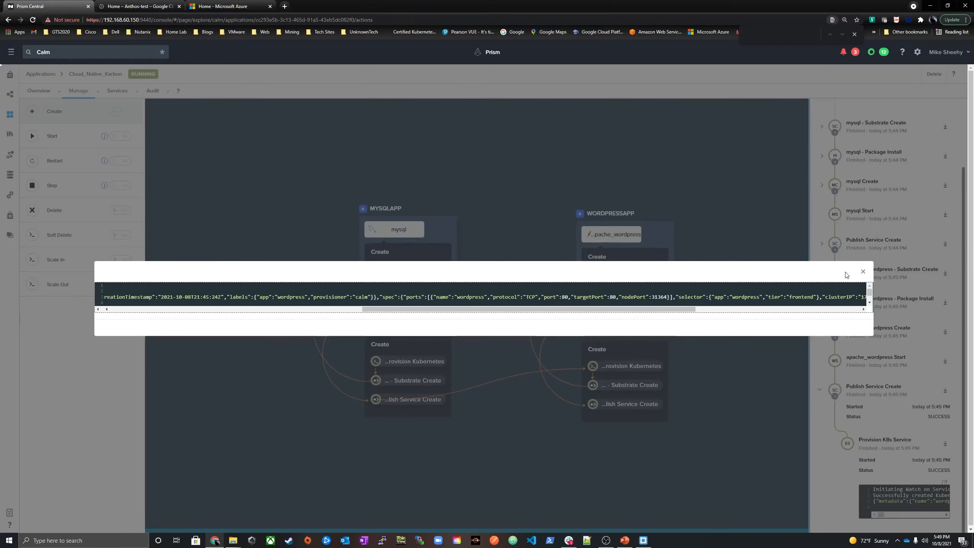
pyautogui.click(863, 273)
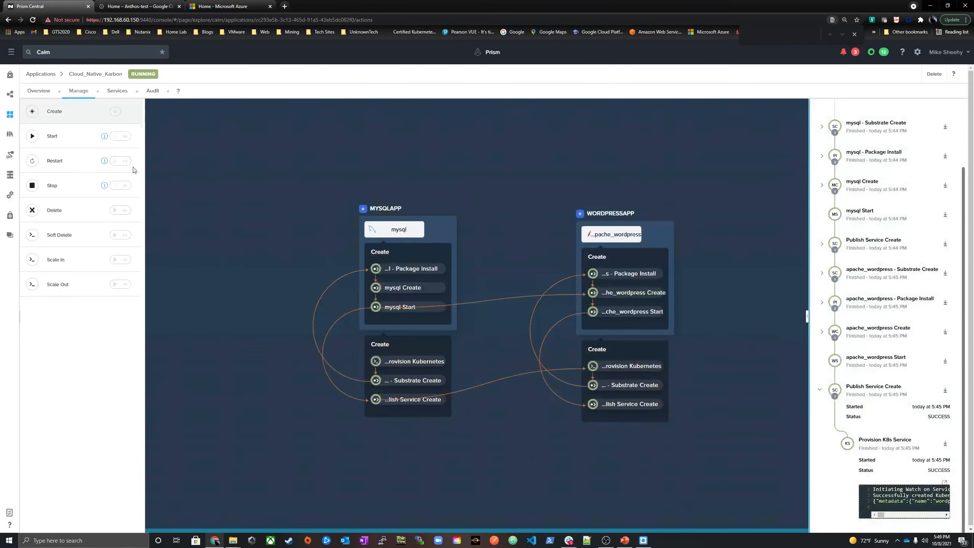
# Show the pod deployment details of the apache_wordpress service and copy its host IP address
pyautogui.click(121, 91)
pyautogui.click(55, 152)
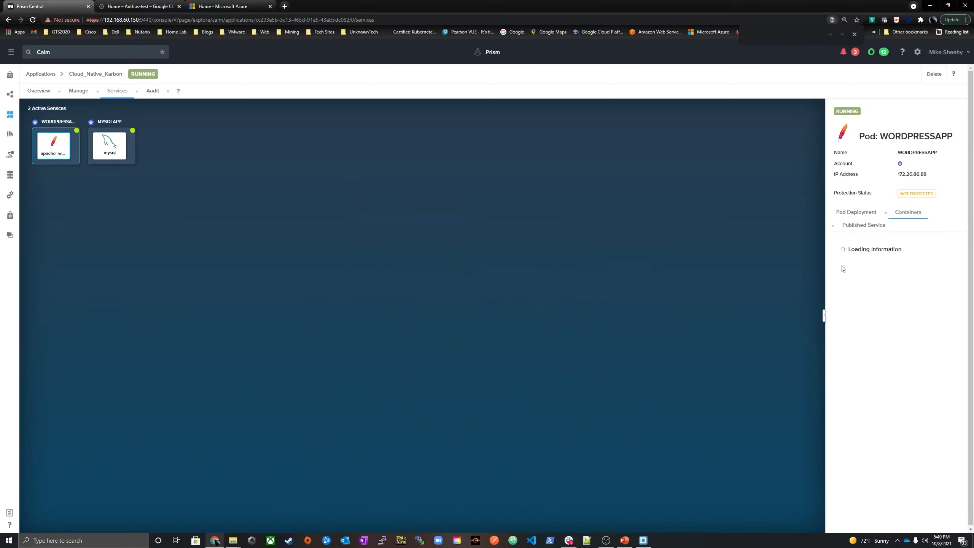
pyautogui.click(864, 216)
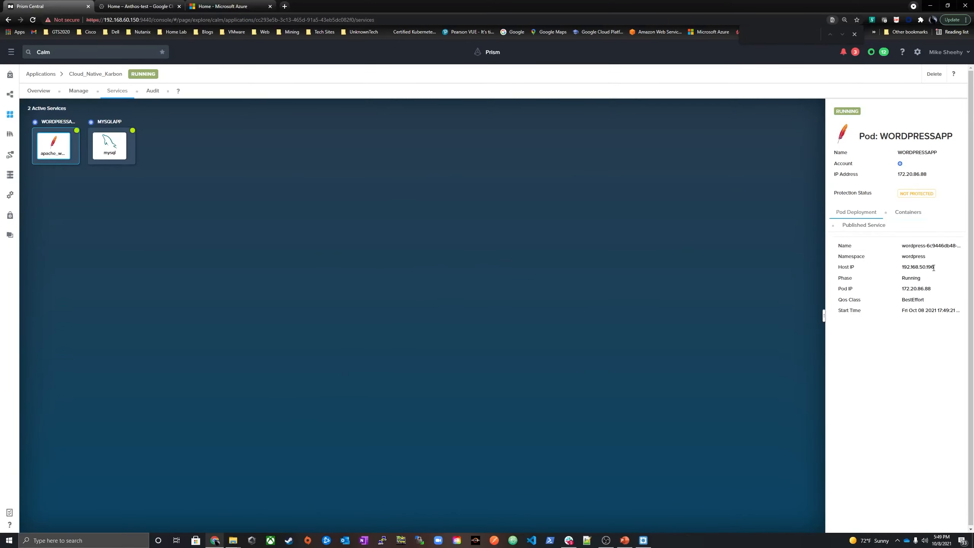
pyautogui.moveTo(933, 268); pyautogui.dragTo(901, 267)
pyautogui.rightClick(898, 269)
pyautogui.click(917, 272)
# Open 192.168.50.196:31364 in a new browser tab and continue the WordPress installation in English (United States)
pyautogui.click(284, 6)
pyautogui.rightClick(280, 20)
pyautogui.click(297, 67)
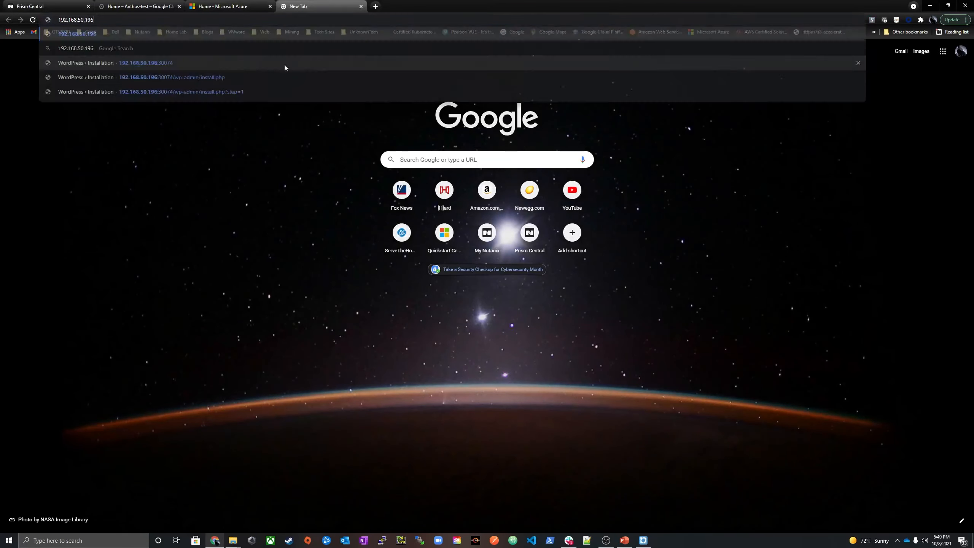
pyautogui.write(':')
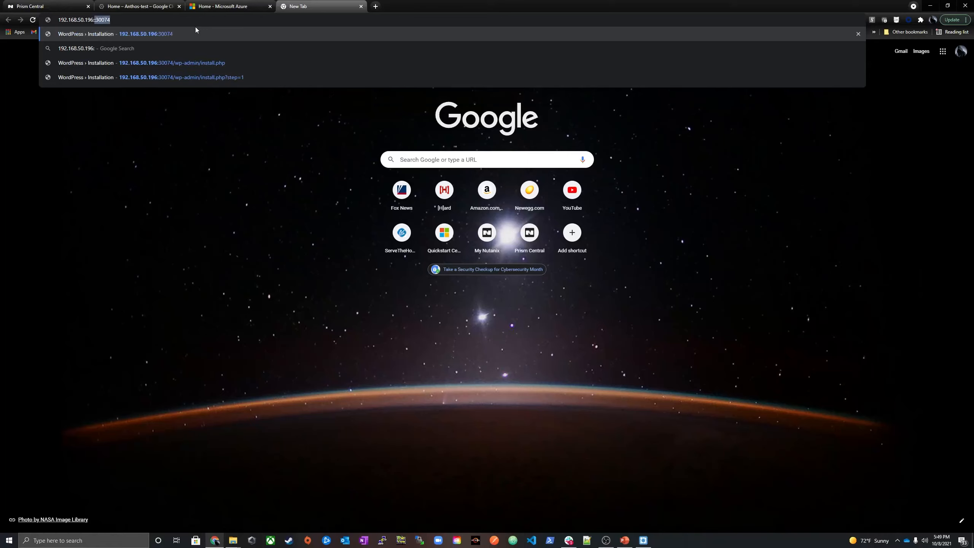
pyautogui.write('31364')
pyautogui.press('Return')
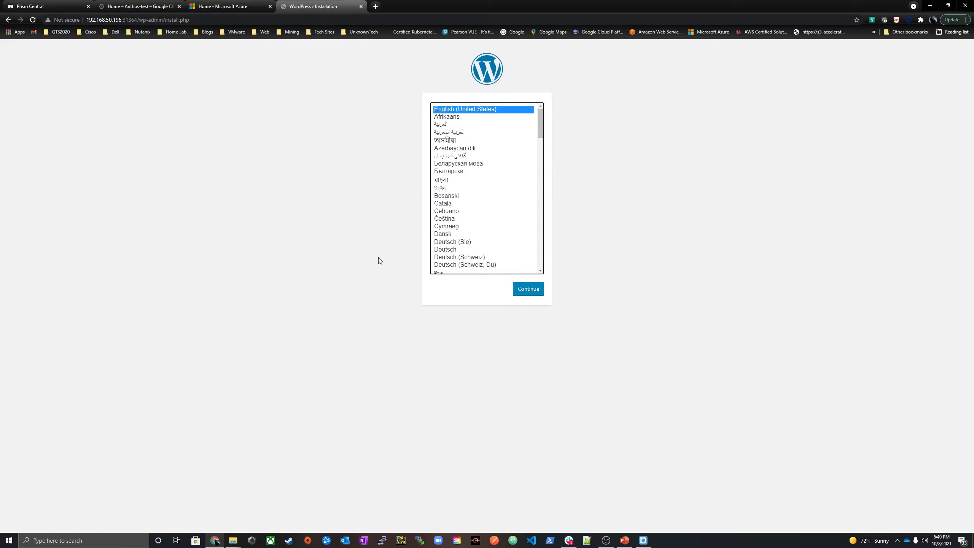
pyautogui.click(532, 292)
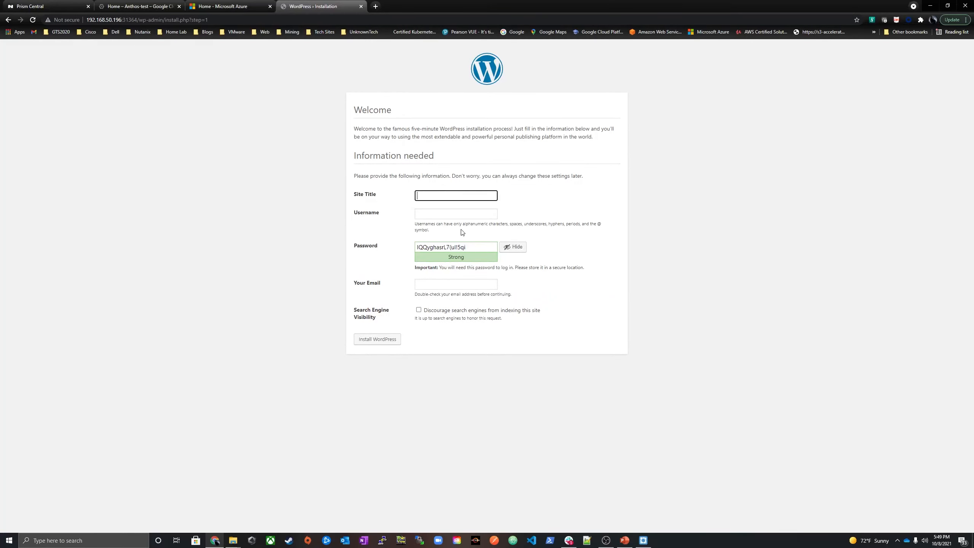
# Return to Prism Central, open the anthos application's overview in Calm and read its GKE Cloud Console access instructions
pyautogui.click(57, 6)
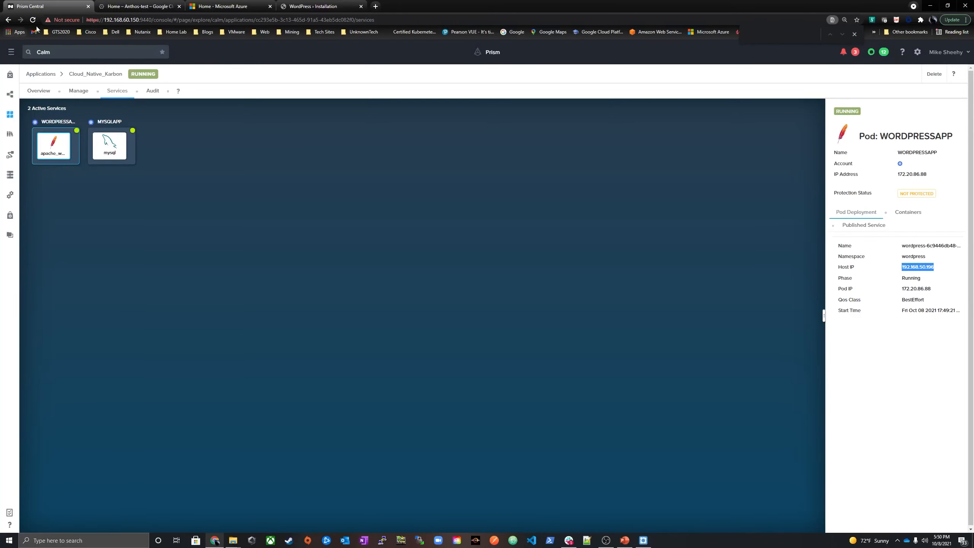
pyautogui.click(112, 7)
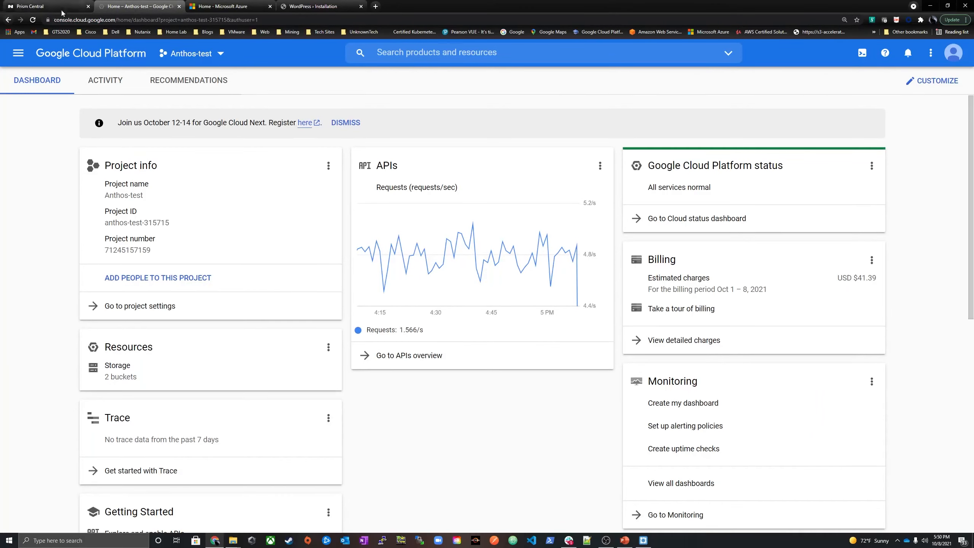
pyautogui.click(43, 6)
pyautogui.click(11, 52)
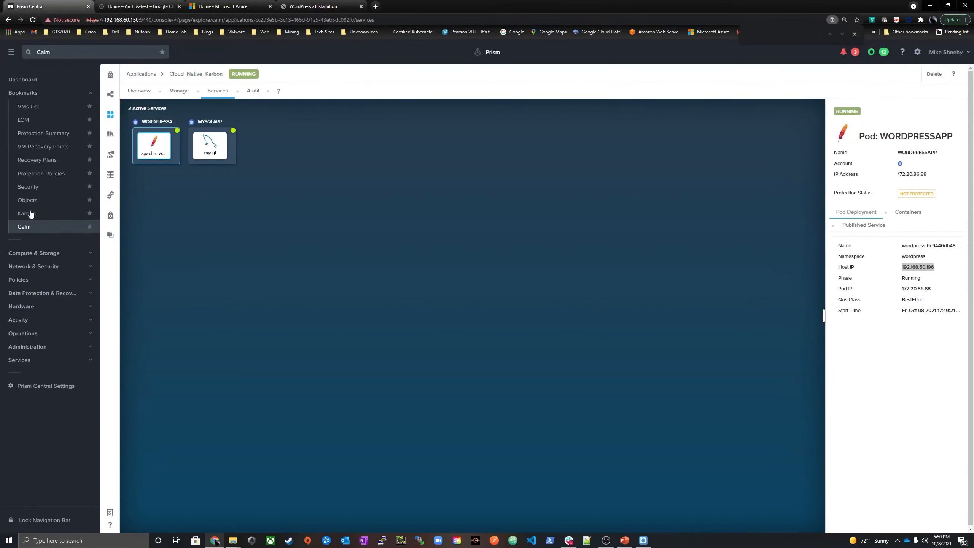
pyautogui.click(110, 95)
pyautogui.click(110, 114)
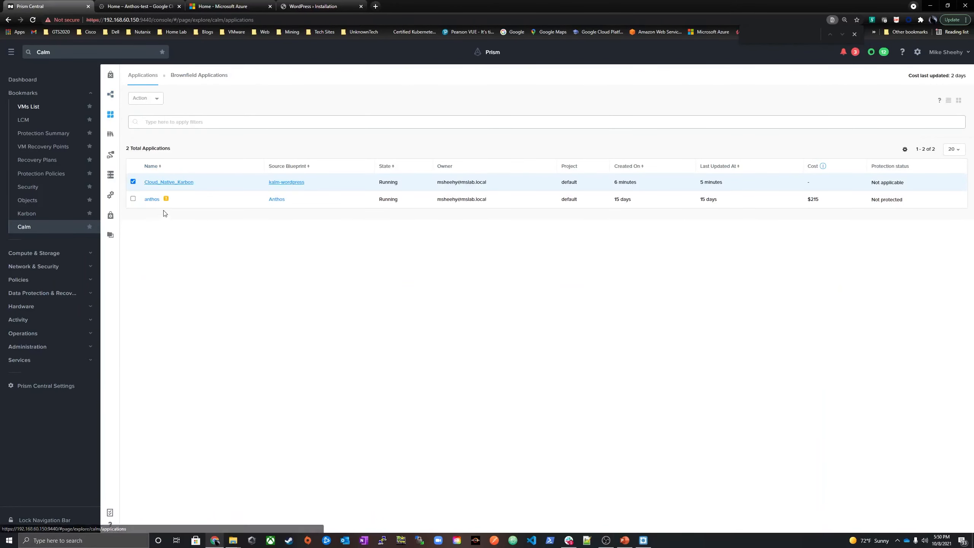
pyautogui.click(151, 199)
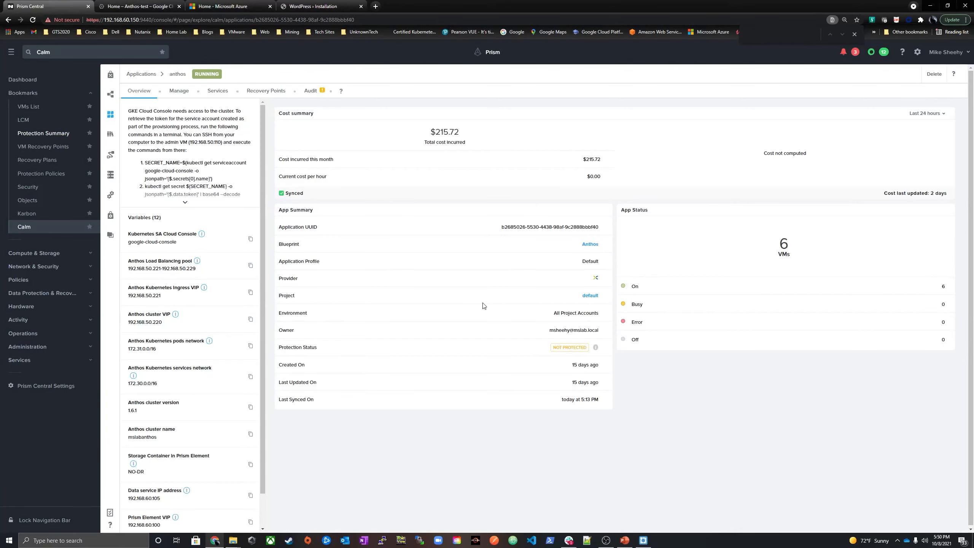
pyautogui.moveTo(129, 117); pyautogui.dragTo(211, 154)
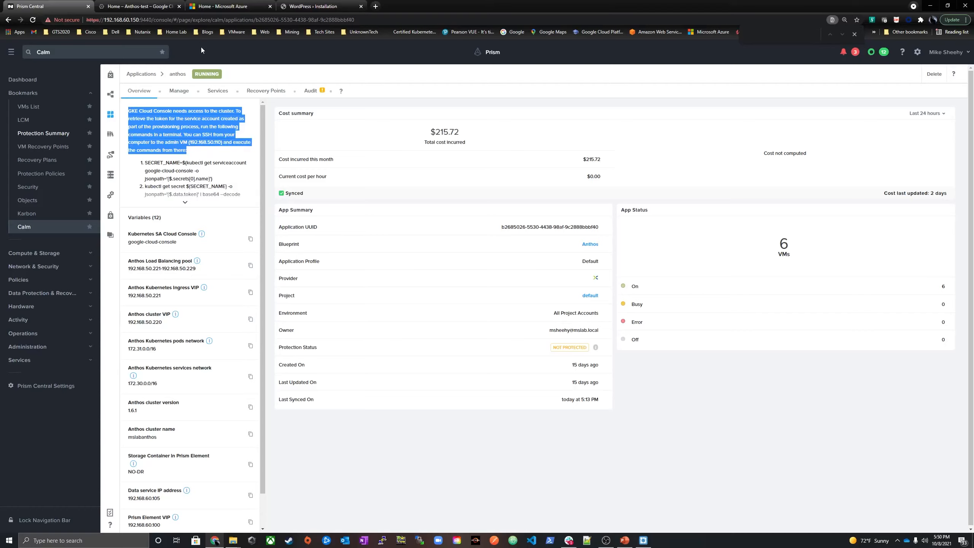
# Switch to the Google Cloud console and show the details of the mslabanthos cluster among the Anthos managed clusters
pyautogui.click(143, 8)
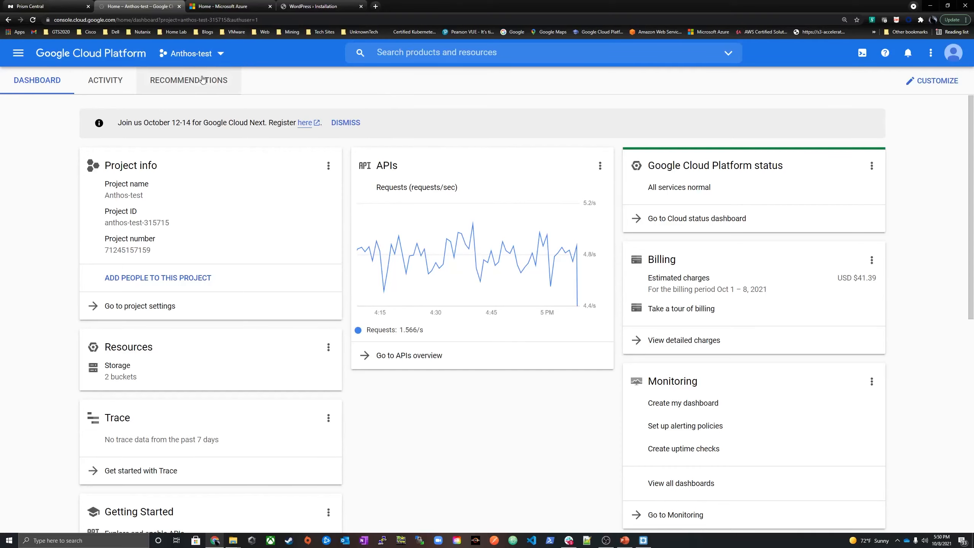
pyautogui.click(18, 53)
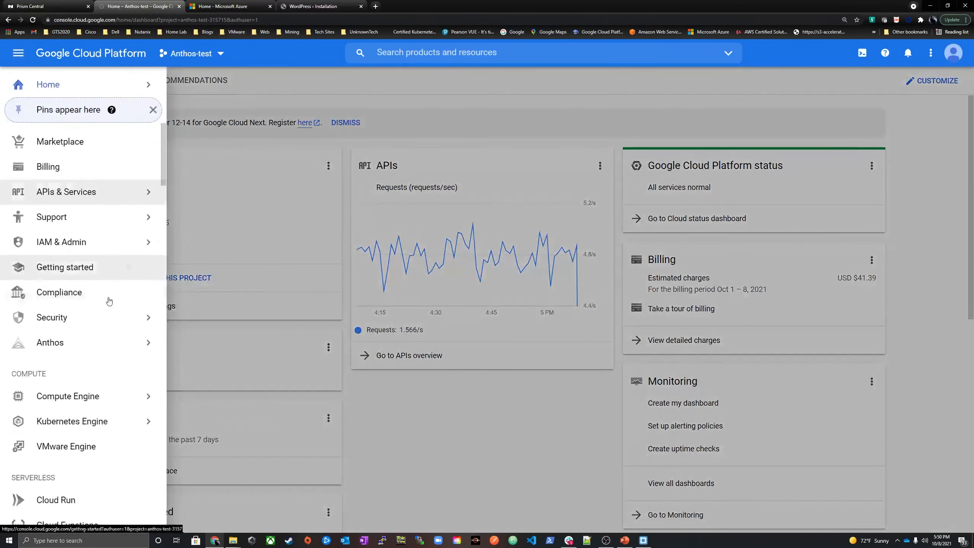
pyautogui.click(63, 343)
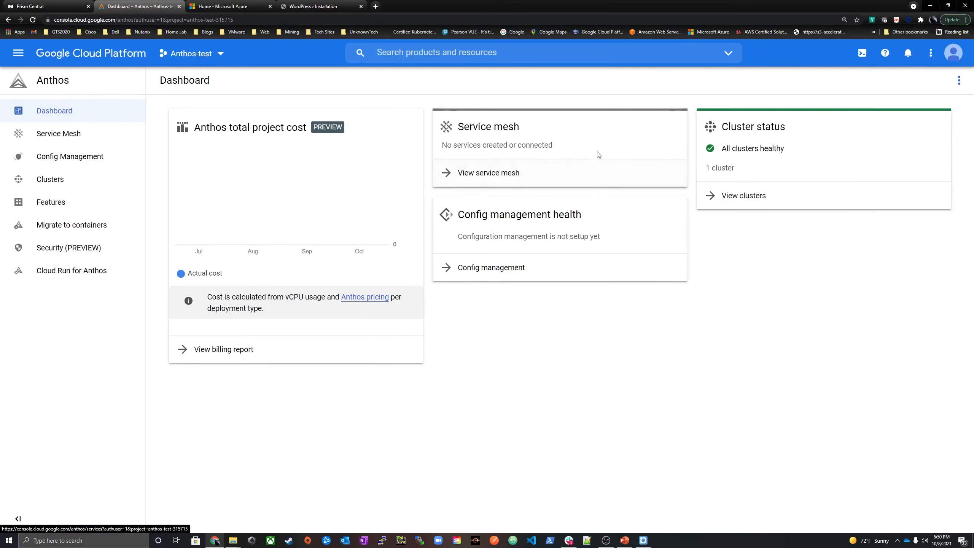
pyautogui.click(741, 196)
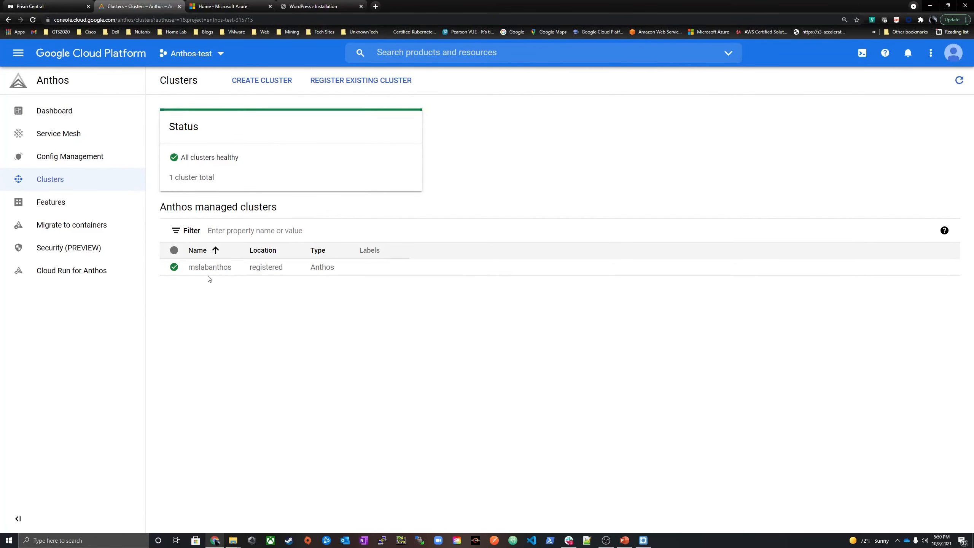
pyautogui.click(217, 267)
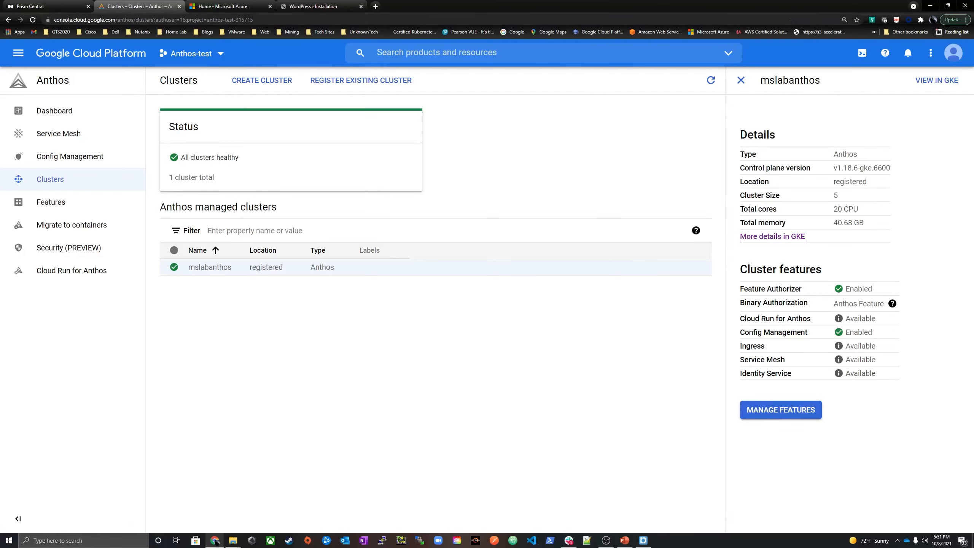
# View the mslabanthos cluster in GKE and inspect its nodes and storage
pyautogui.click(937, 81)
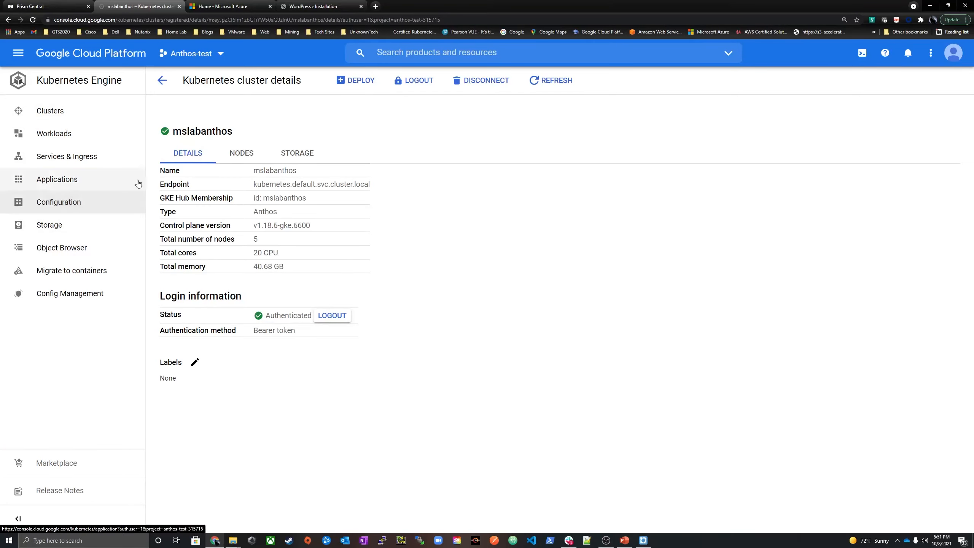
pyautogui.click(244, 158)
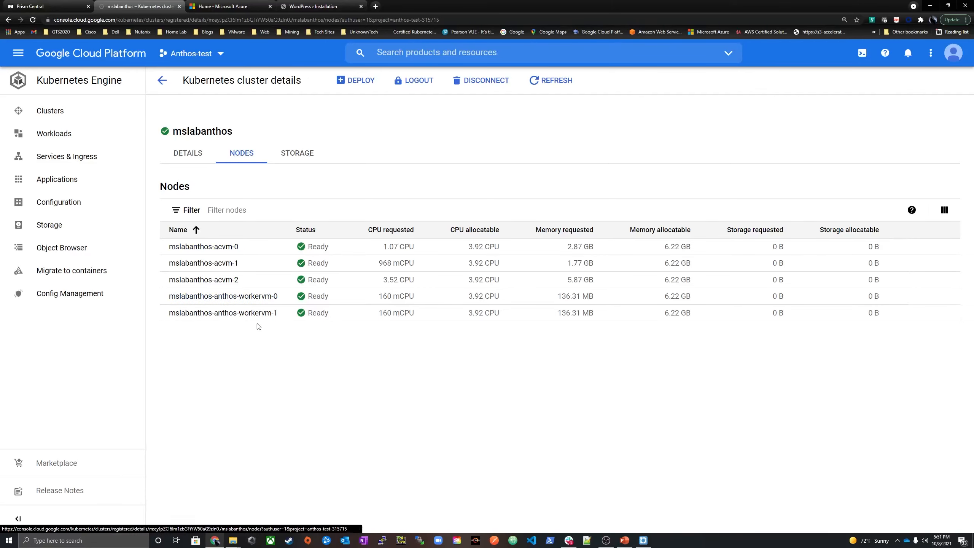
pyautogui.click(297, 152)
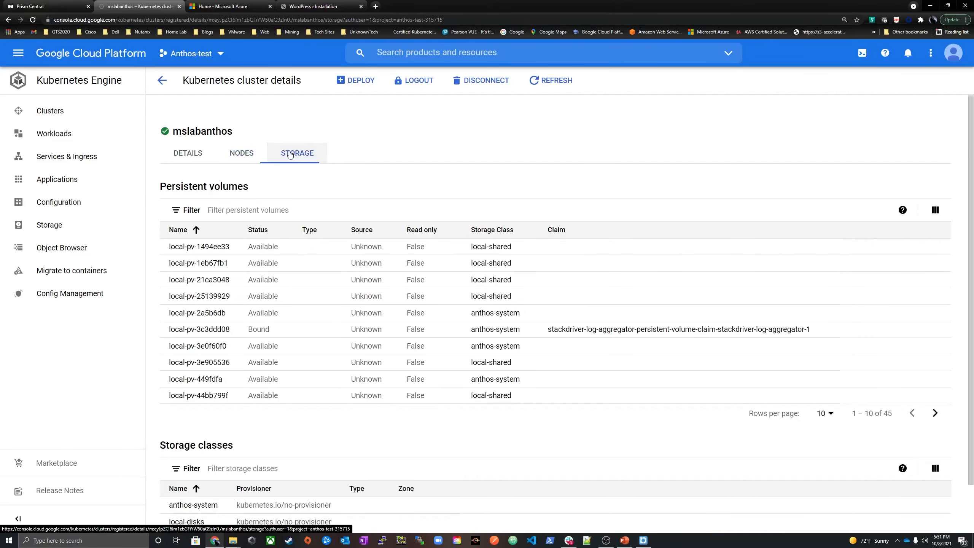
# Check the mslabanthos cluster's storage classes and open the kalm-wordpress-anthos blueprint in Prism Central's Calm
pyautogui.scroll(-1, 199, 317)
pyautogui.scroll(-1, 199, 317)
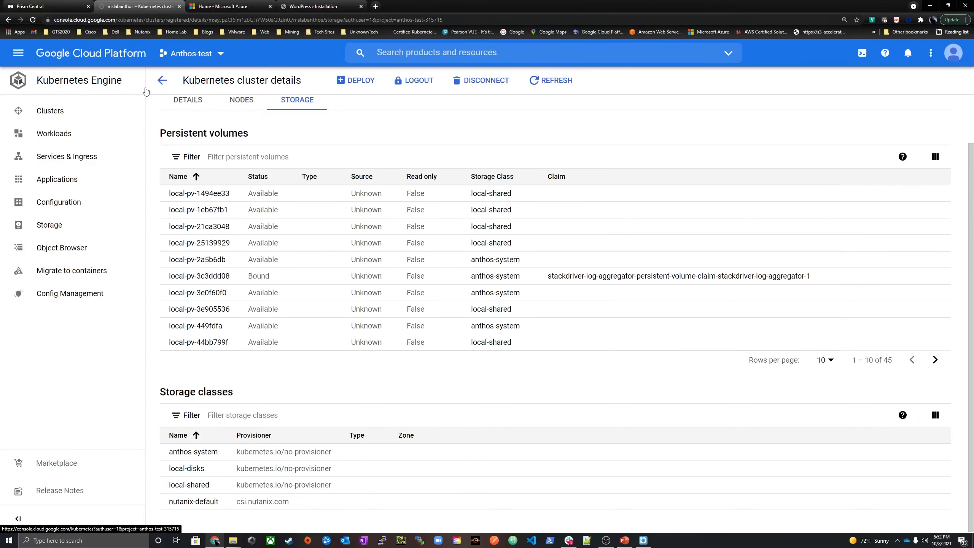
pyautogui.click(38, 5)
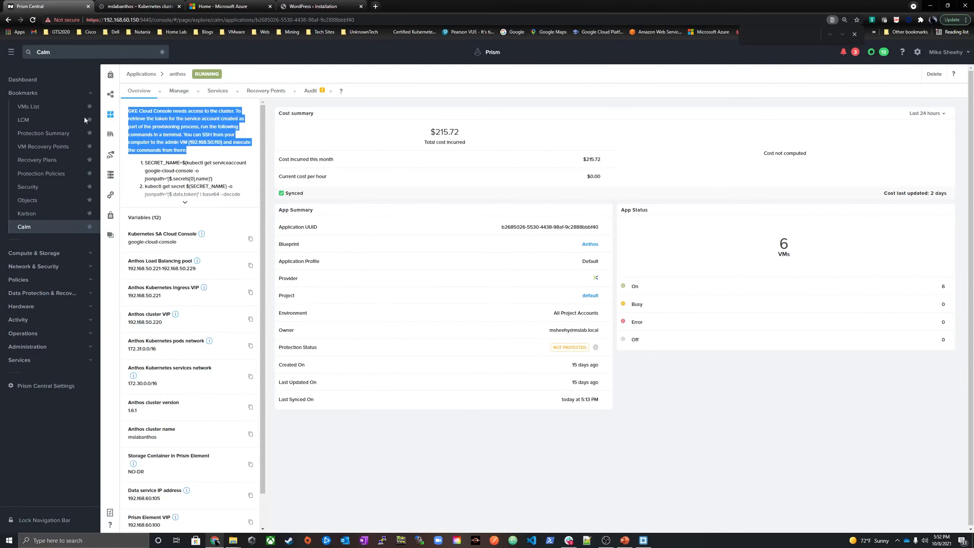
pyautogui.click(110, 94)
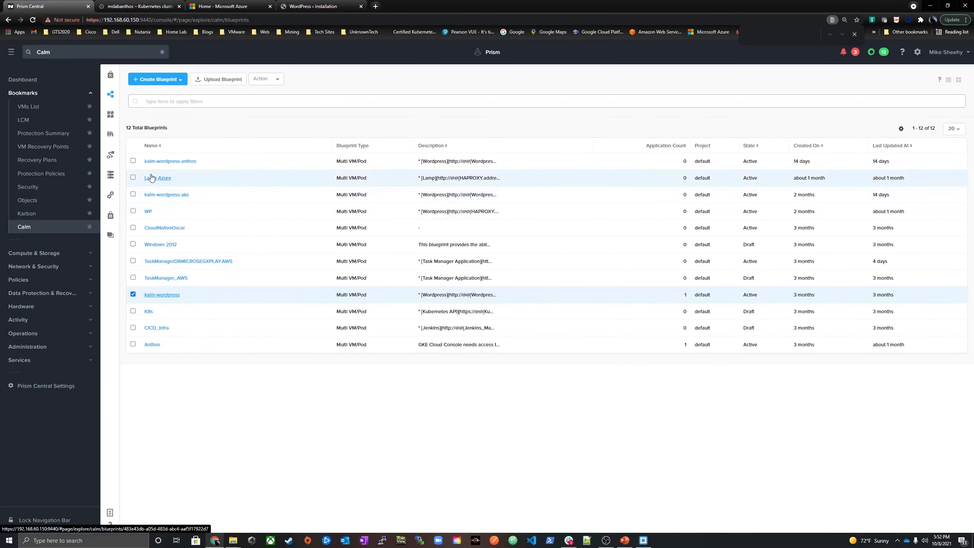
pyautogui.click(155, 161)
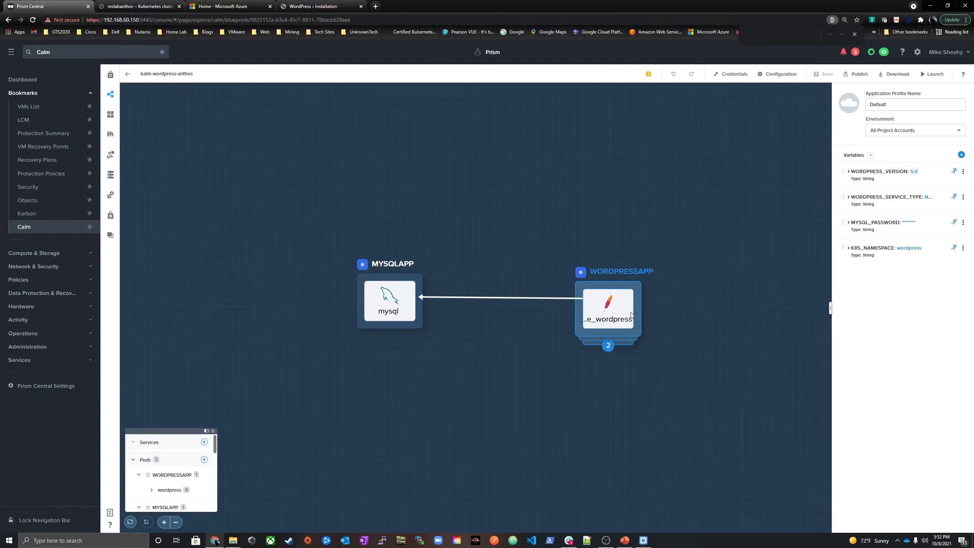
# Inspect the container, service and deployment settings of the blueprint's WORDPRESSAPP pod
pyautogui.click(608, 309)
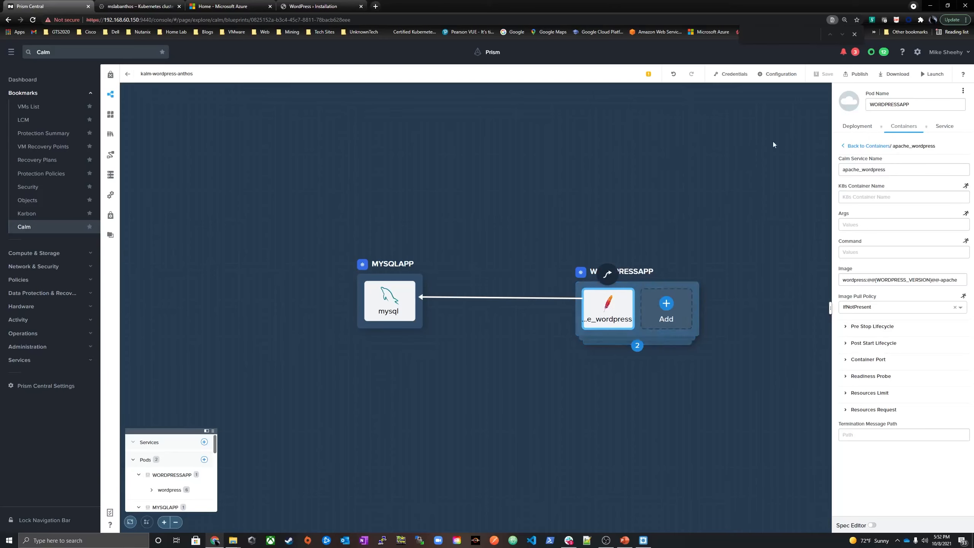
pyautogui.click(943, 126)
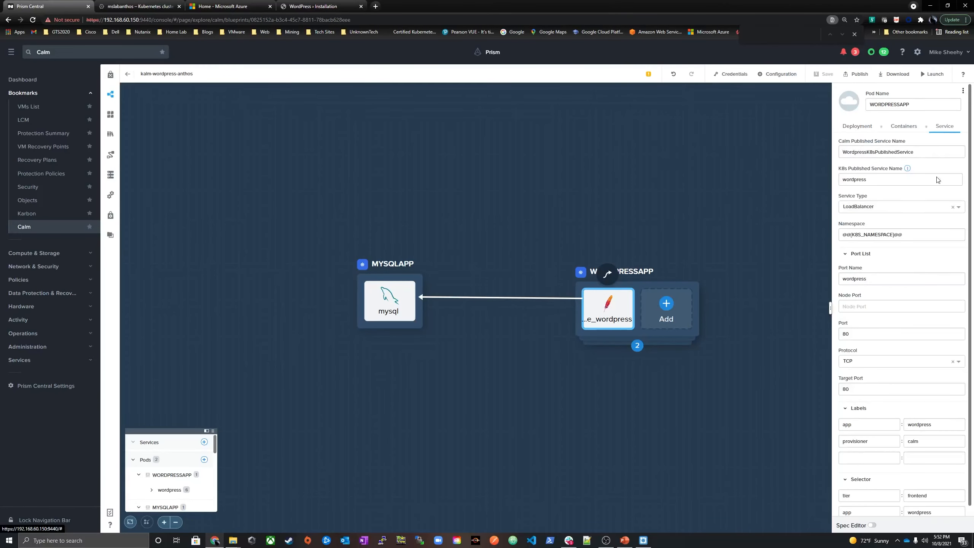
pyautogui.scroll(-1, 893, 345)
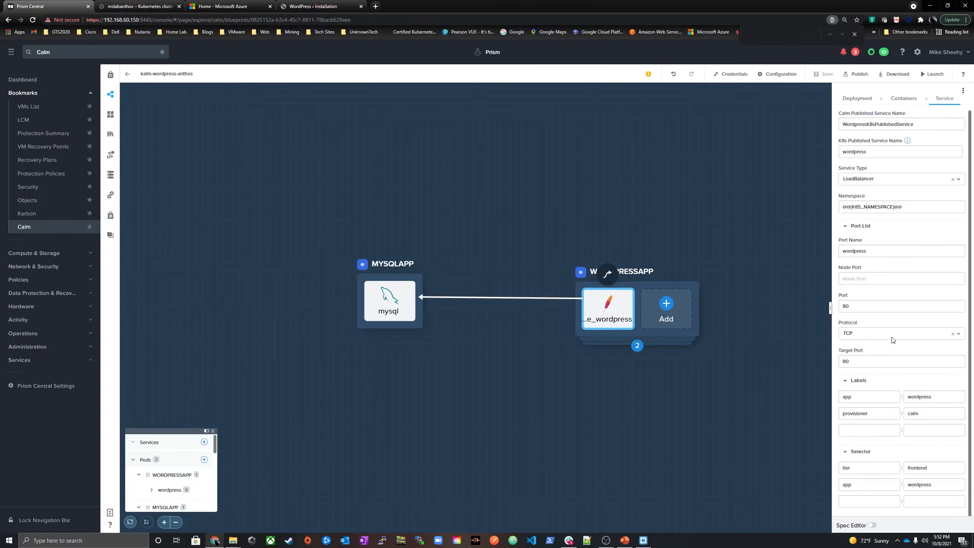
pyautogui.click(907, 128)
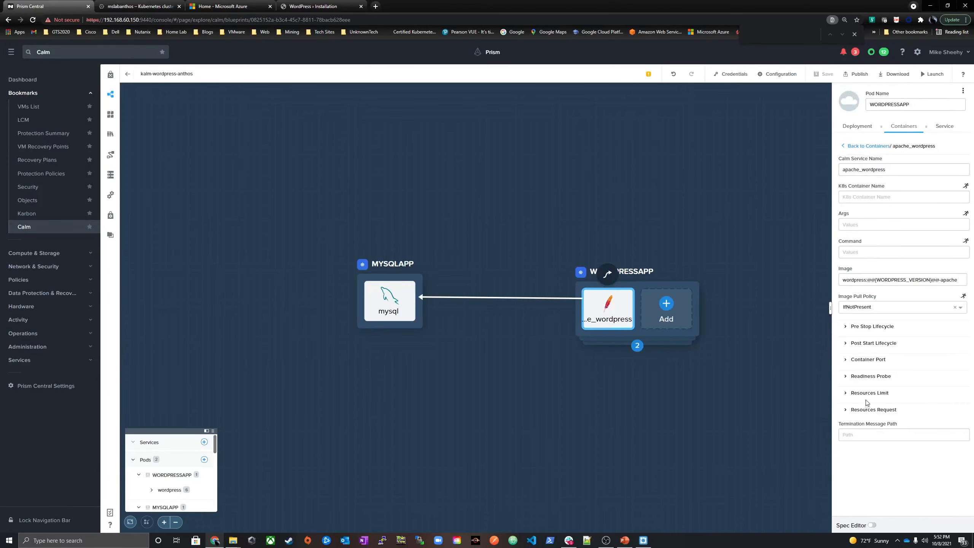
pyautogui.click(859, 127)
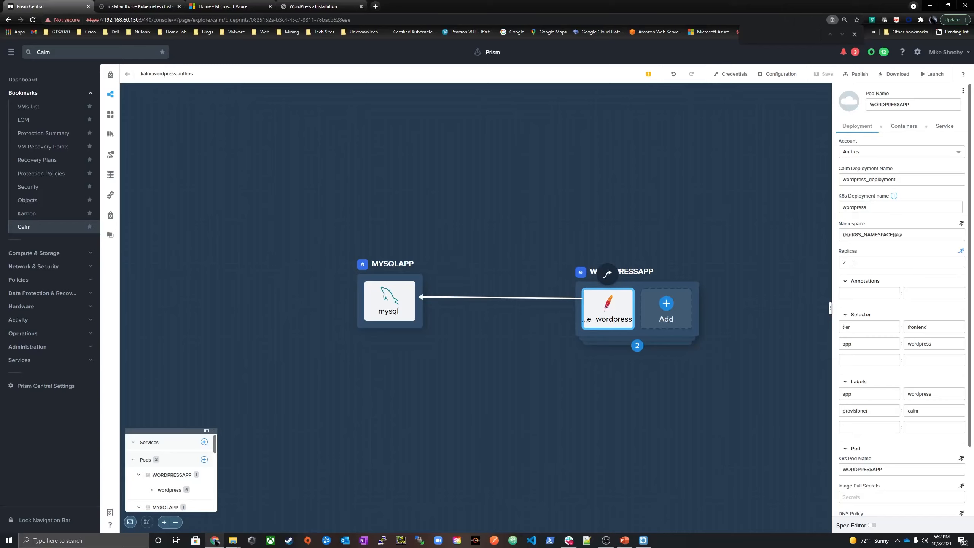
# Set the WORDPRESSAPP deployment's replicas to 2 and save the blueprint
pyautogui.moveTo(854, 263); pyautogui.dragTo(814, 261)
pyautogui.write('1')
pyautogui.press('BackSpace')
pyautogui.write('2')
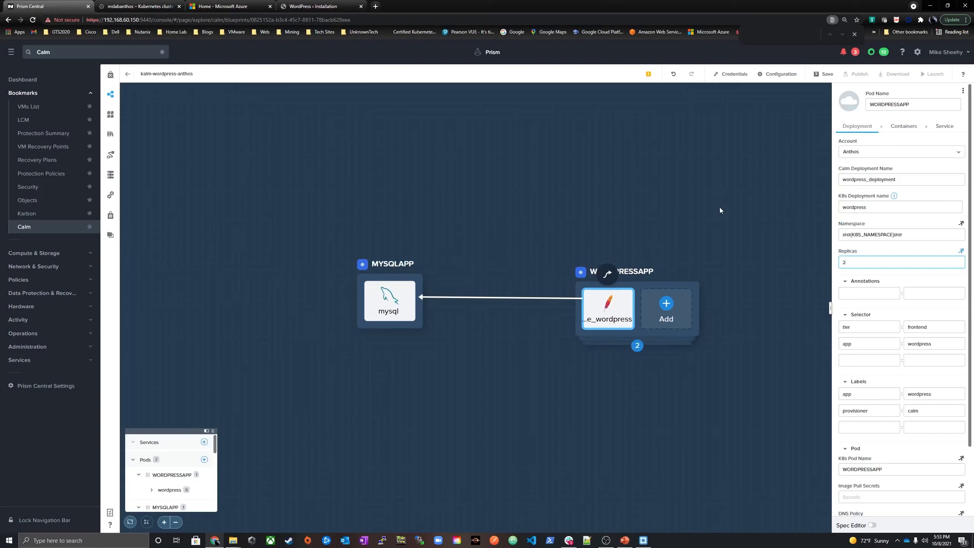
pyautogui.click(825, 74)
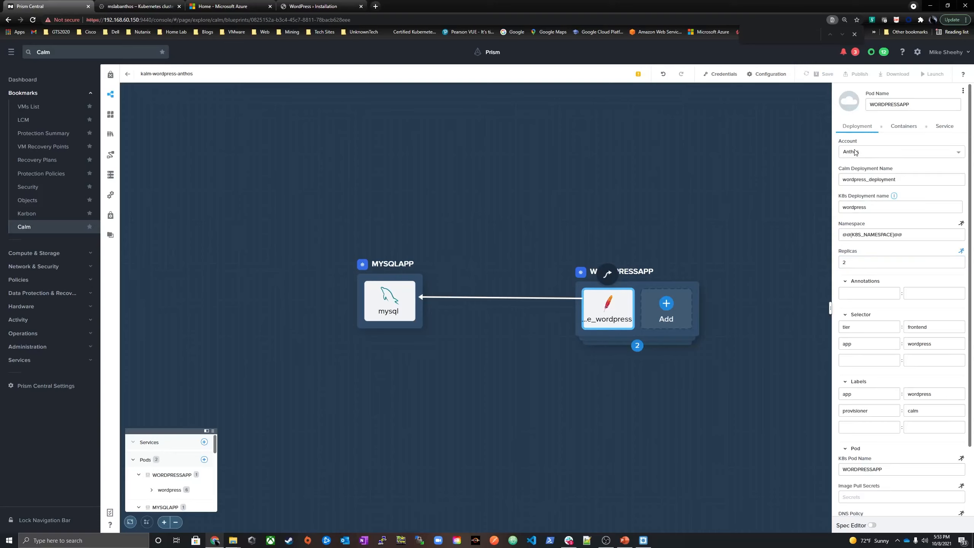
# Review the account options for the WORDPRESSAPP deployment and select Anthos
pyautogui.click(874, 154)
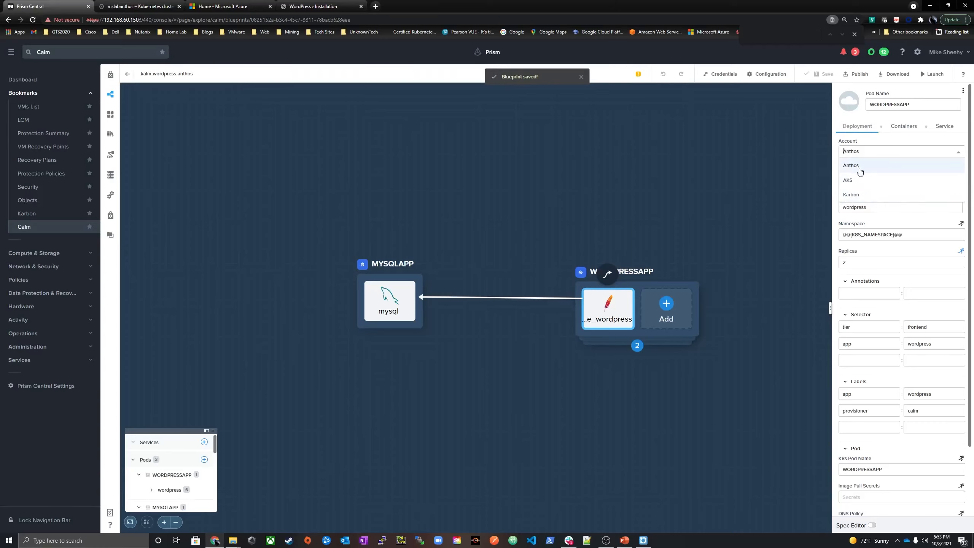
pyautogui.click(793, 154)
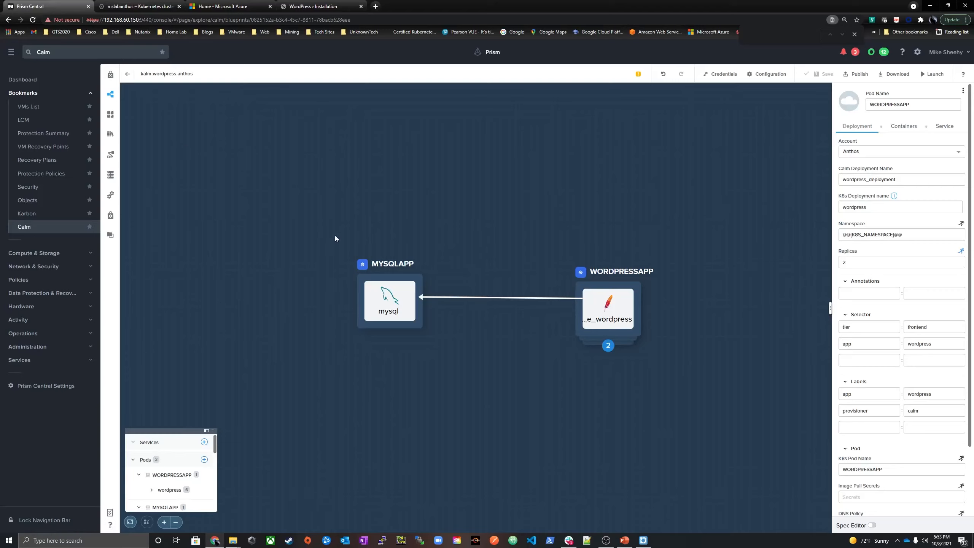
pyautogui.click(863, 155)
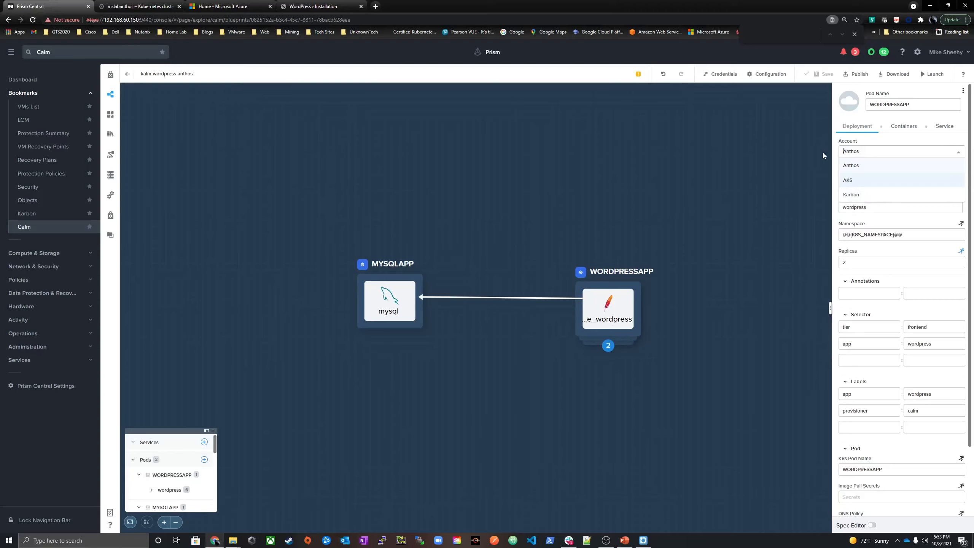
pyautogui.click(865, 165)
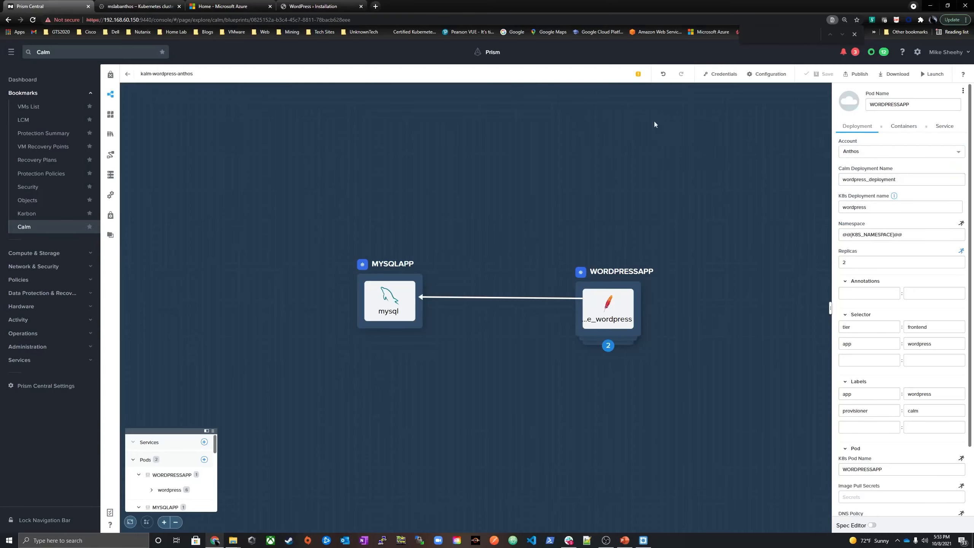
pyautogui.click(936, 73)
pyautogui.click(472, 127)
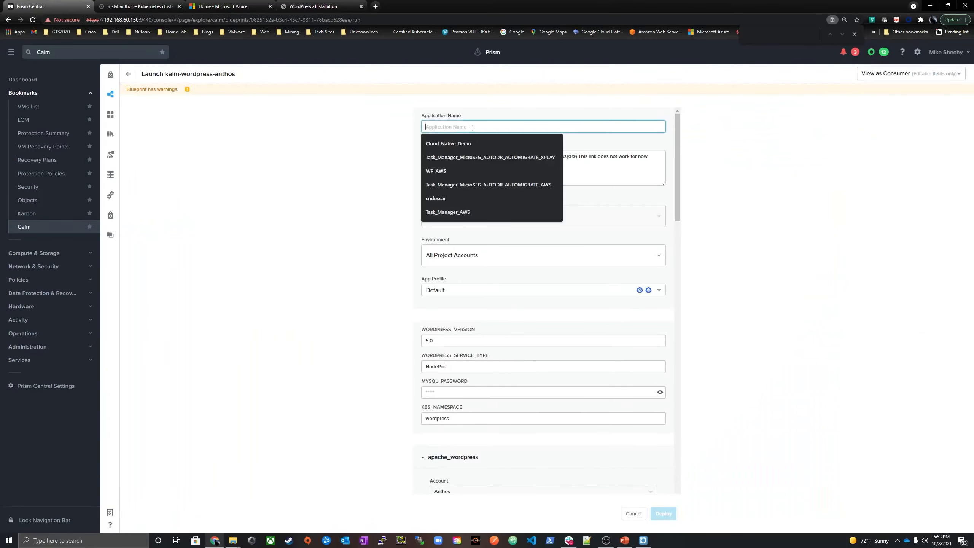
pyautogui.click(448, 144)
pyautogui.moveTo(458, 126); pyautogui.dragTo(472, 127)
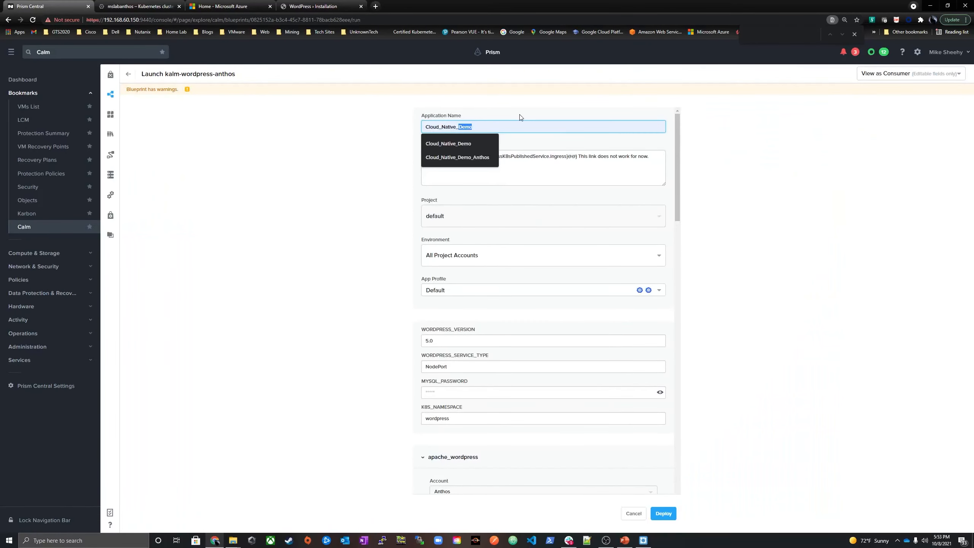
pyautogui.write('Ant')
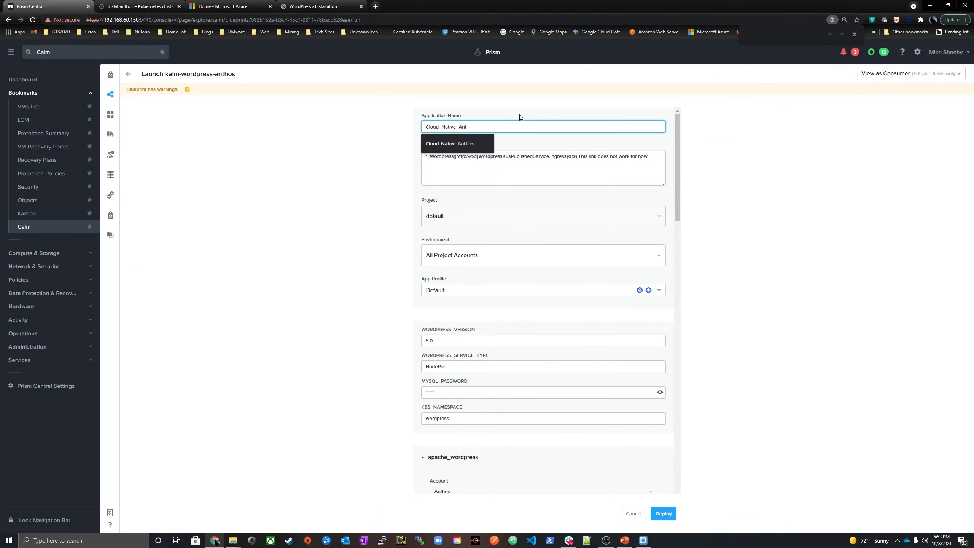
pyautogui.write('hos')
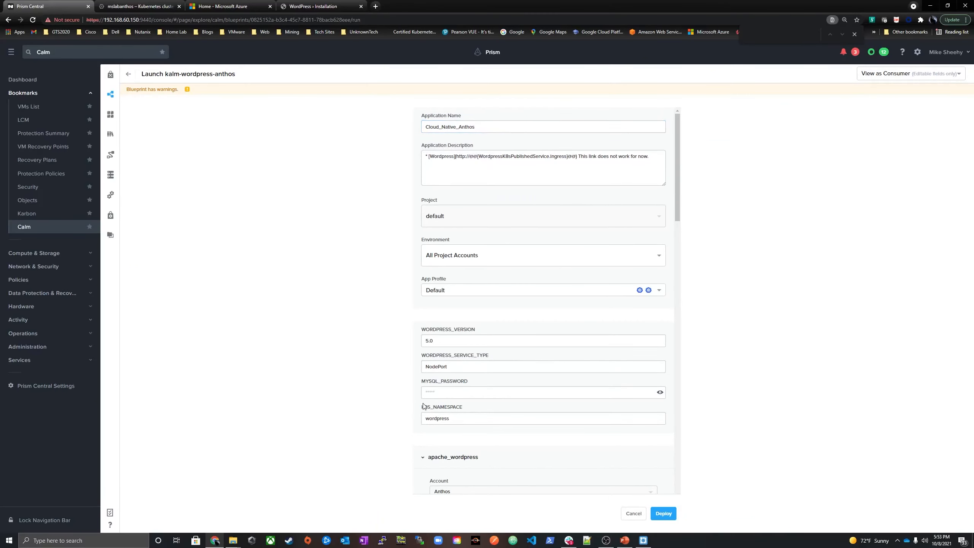
pyautogui.click(449, 396)
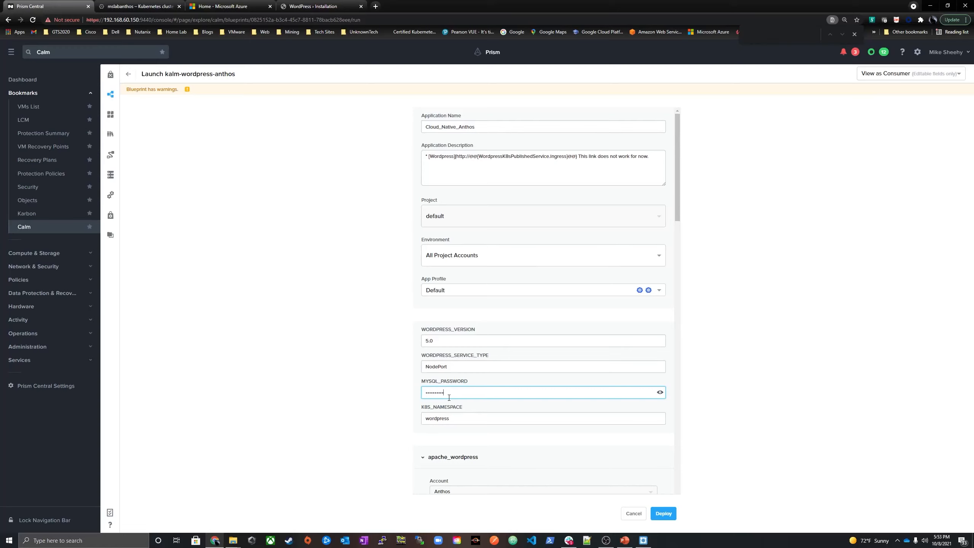
pyautogui.click(456, 365)
pyautogui.click(345, 336)
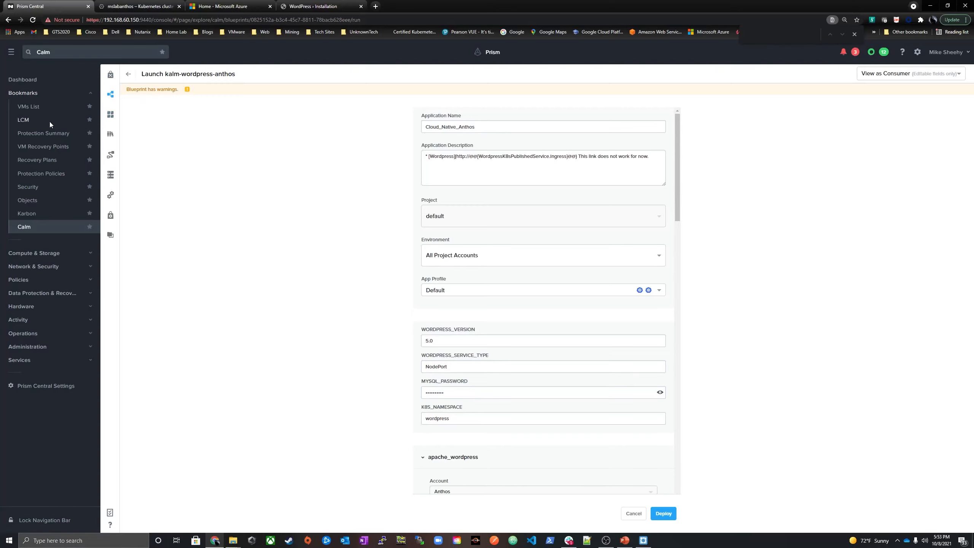
pyautogui.click(110, 113)
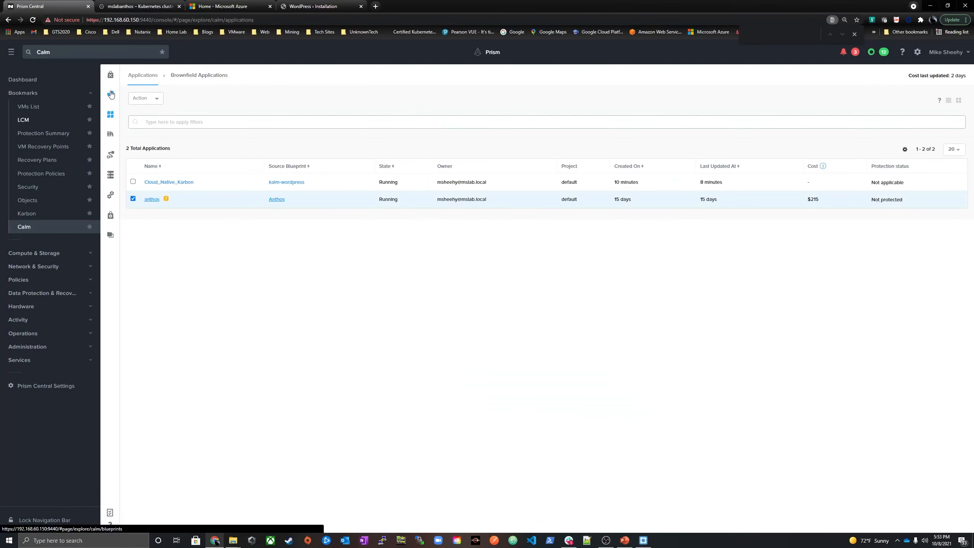
# Reopen the kalm-wordpress-anthos blueprint and review the WORDPRESSAPP pod's service type options, keeping LoadBalancer
pyautogui.click(111, 94)
pyautogui.click(169, 159)
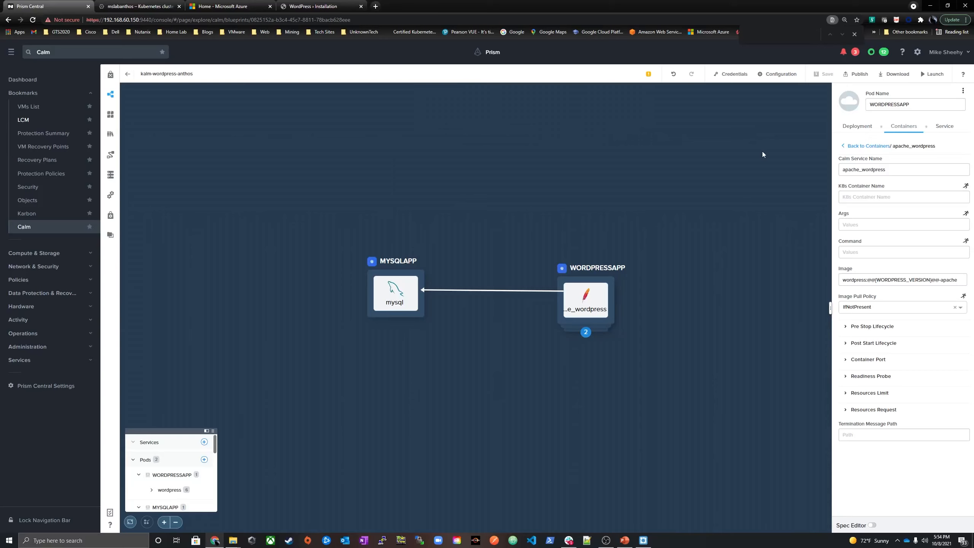
pyautogui.click(931, 131)
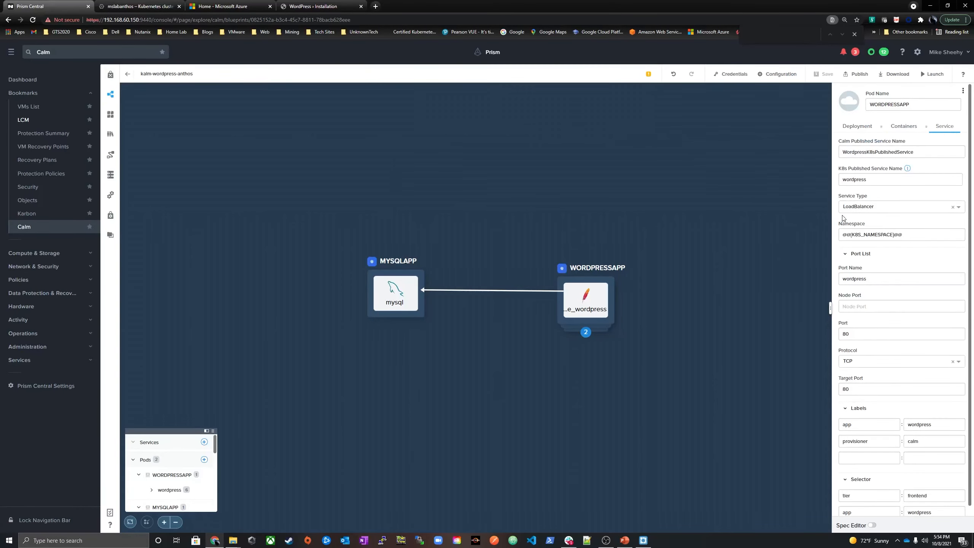
pyautogui.click(888, 210)
pyautogui.click(859, 253)
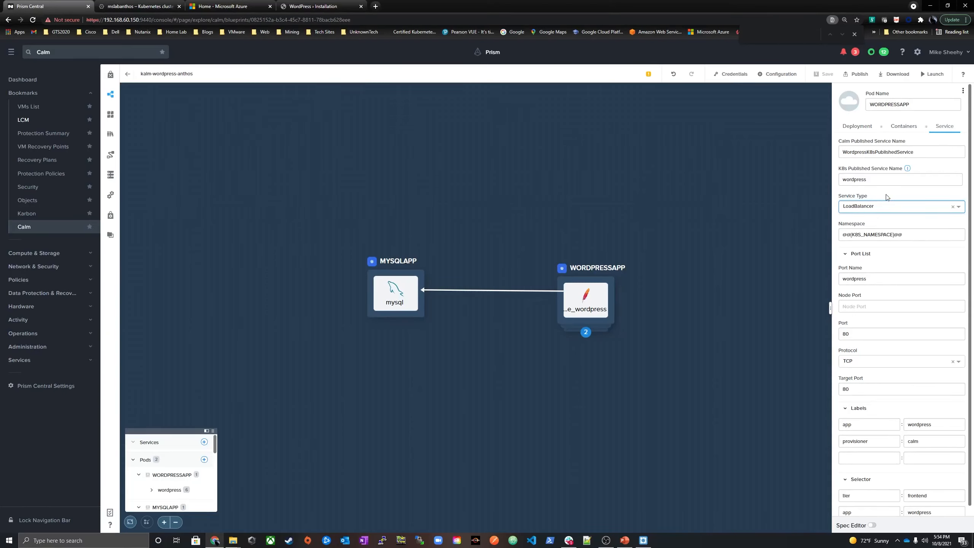
# Launch the blueprint as application Cloud_Native_Anthos, fill in the MYSQL_PASSWORD variable and deploy it
pyautogui.click(931, 74)
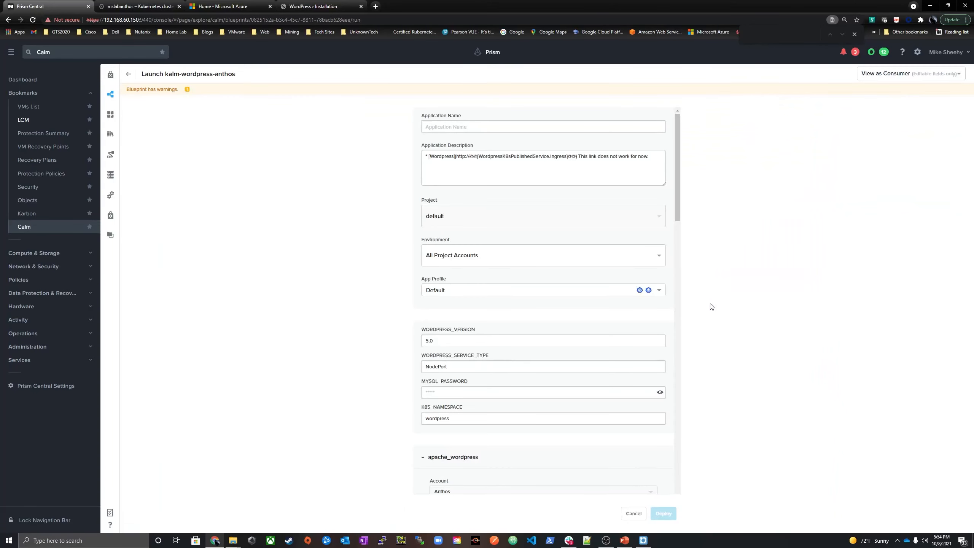
pyautogui.click(443, 122)
pyautogui.write('Cloud_Native_')
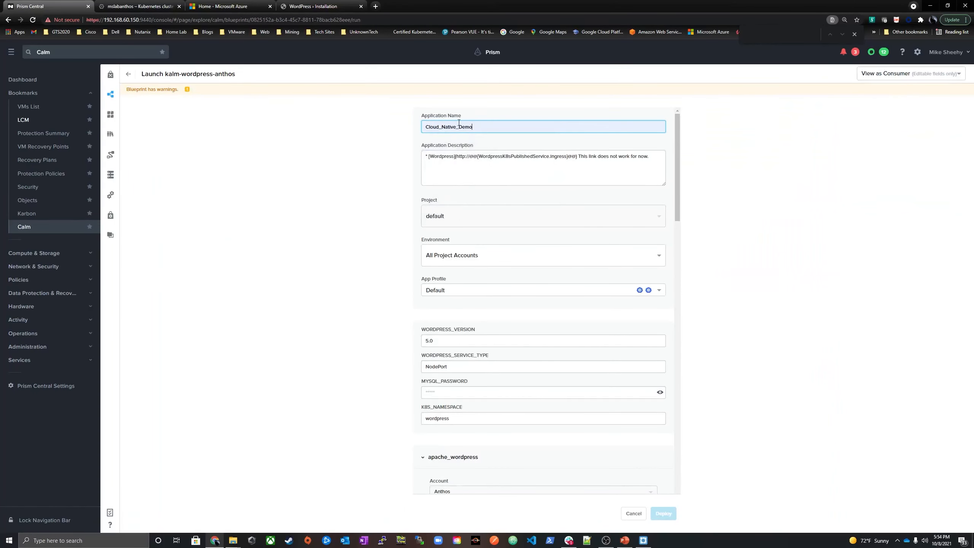
pyautogui.write('Anthos')
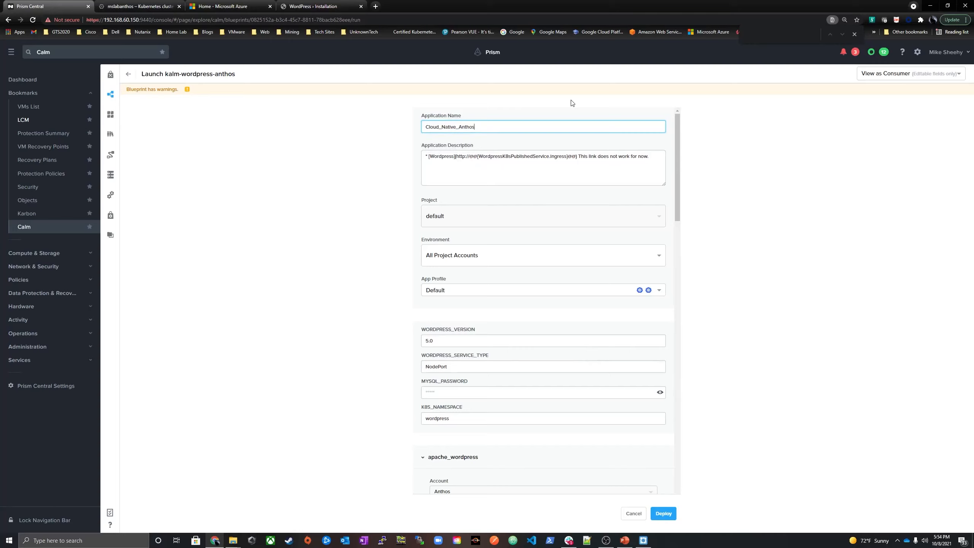
pyautogui.click(444, 391)
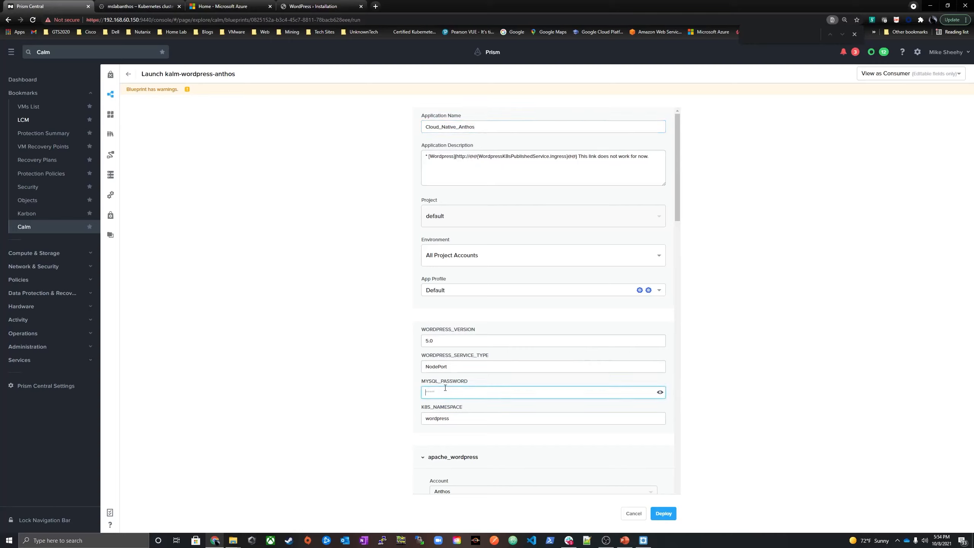
pyautogui.click(661, 393)
pyautogui.click(660, 393)
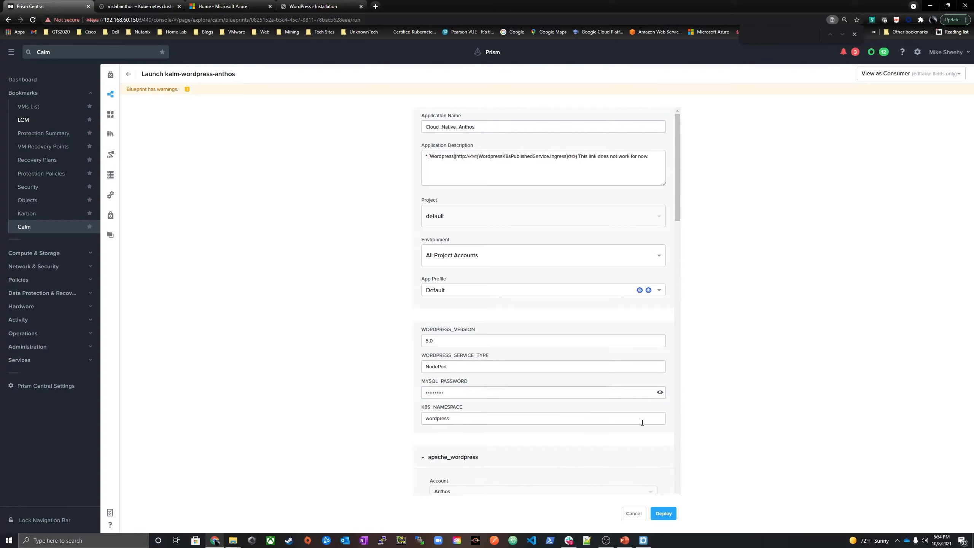
pyautogui.click(664, 514)
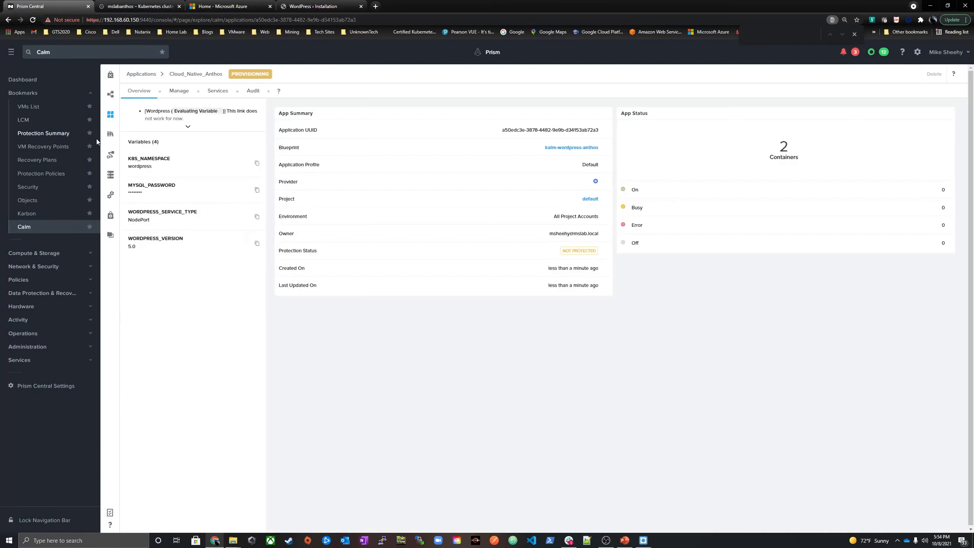
# Show the workflow and progress of the Create action for the Cloud_Native_Anthos application
pyautogui.click(179, 91)
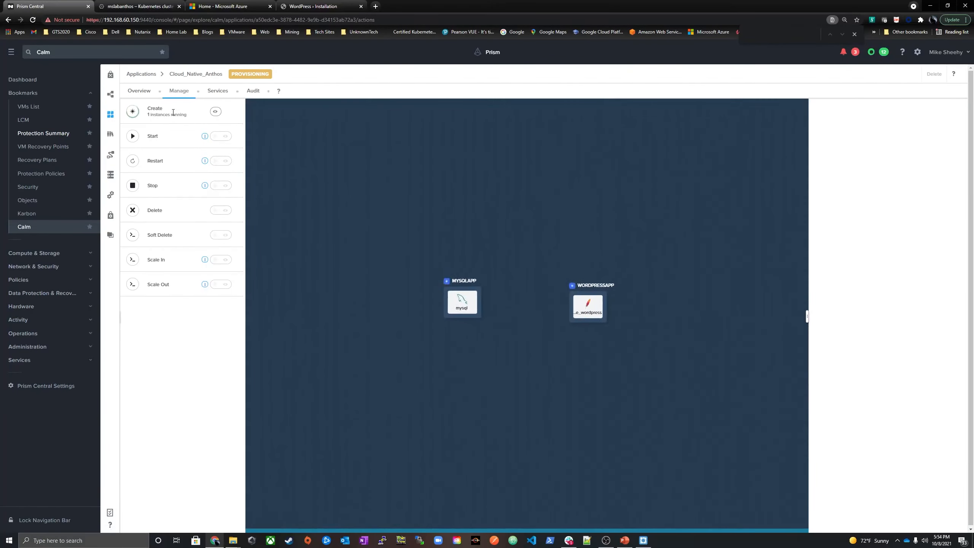
pyautogui.click(173, 112)
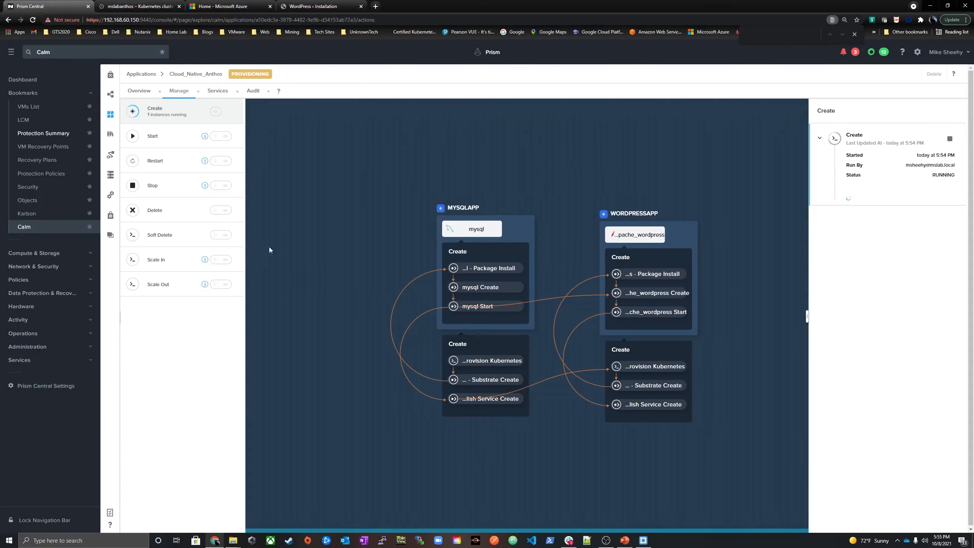
# Switch to the Google Cloud console, open the Kubernetes Engine workloads and refresh the list for the wordpress namespace
pyautogui.click(127, 6)
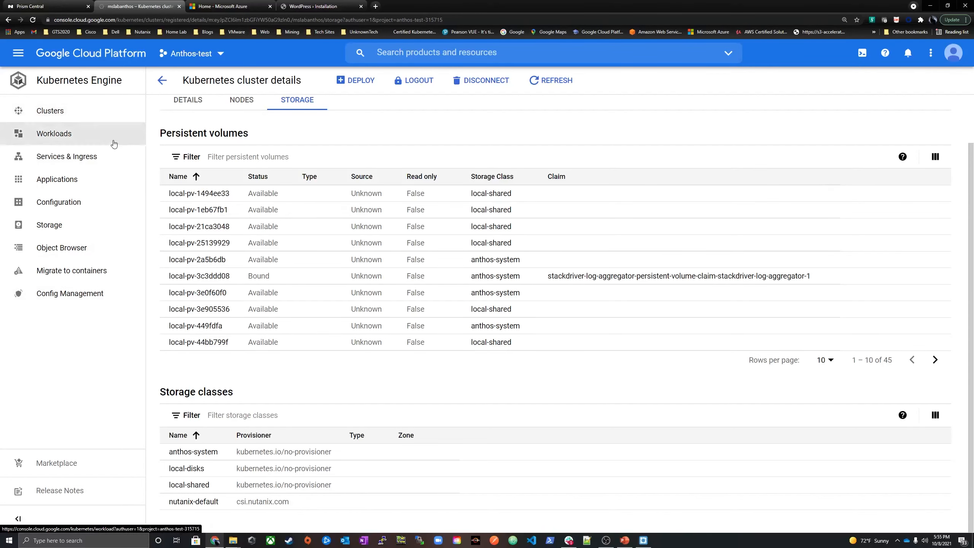
pyautogui.scroll(2, 146, 143)
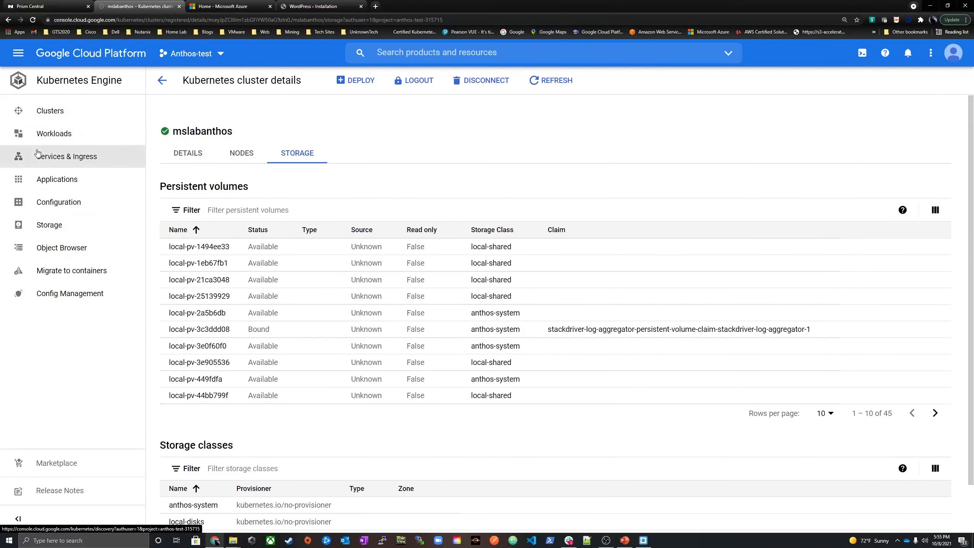
pyautogui.click(53, 134)
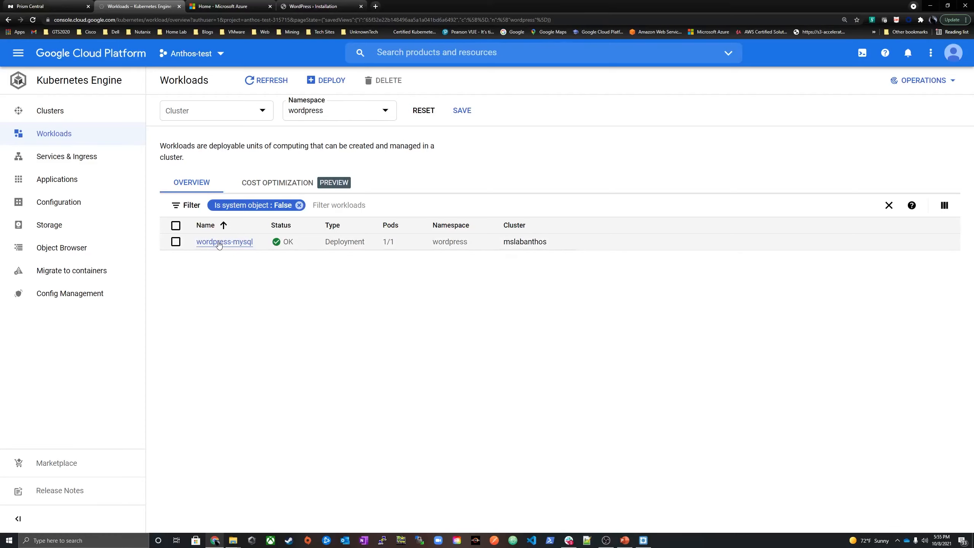
pyautogui.click(259, 80)
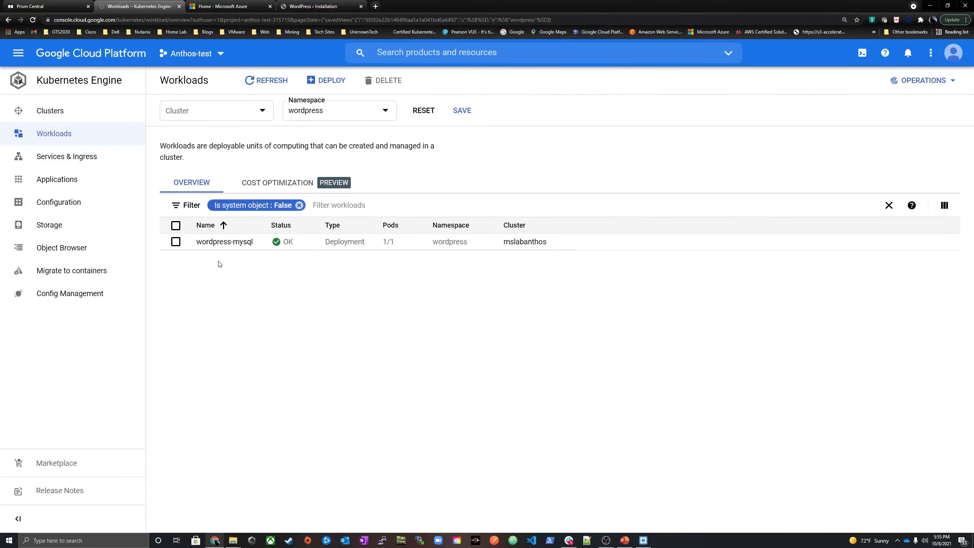
# Check the Create action's progress for Cloud_Native_Anthos in Prism Central, and refresh the Google Cloud workloads list
pyautogui.click(54, 8)
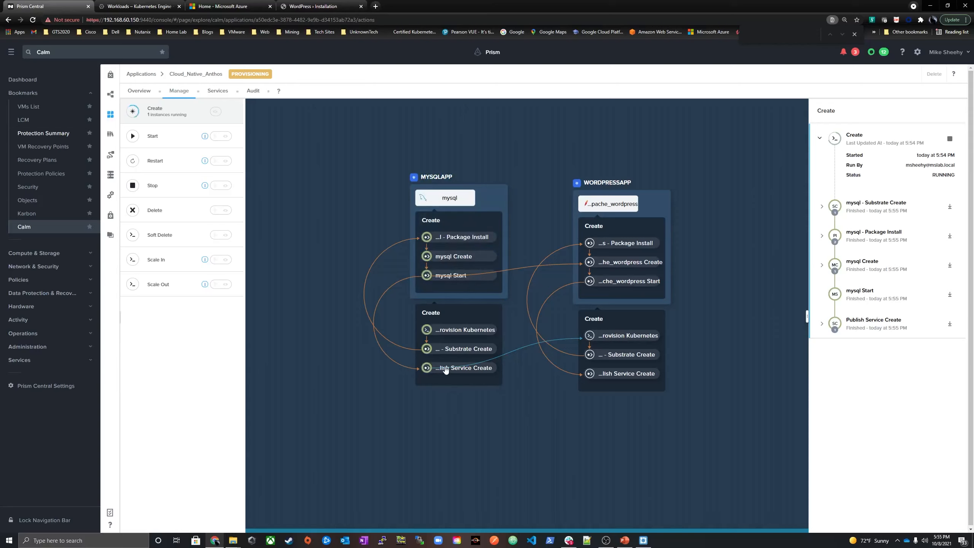
pyautogui.click(460, 283)
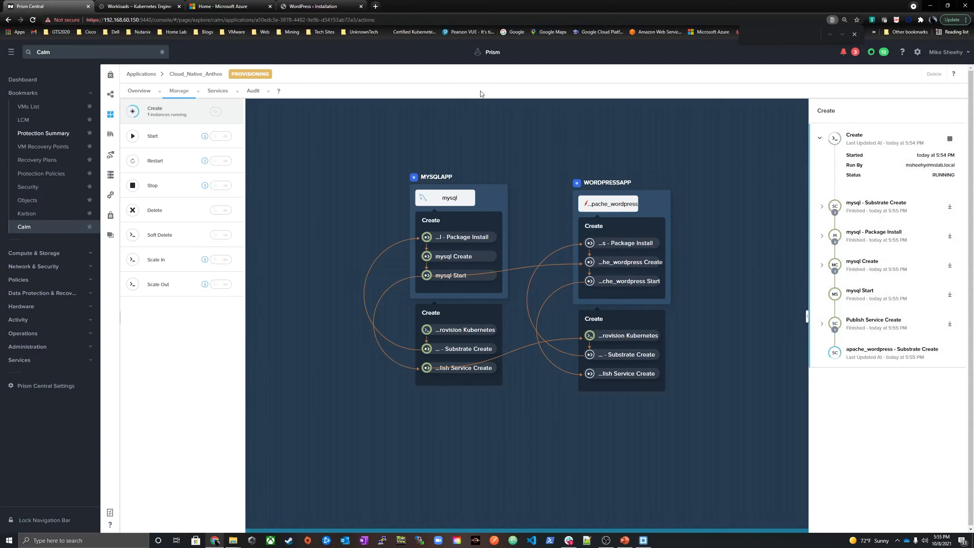
pyautogui.click(135, 7)
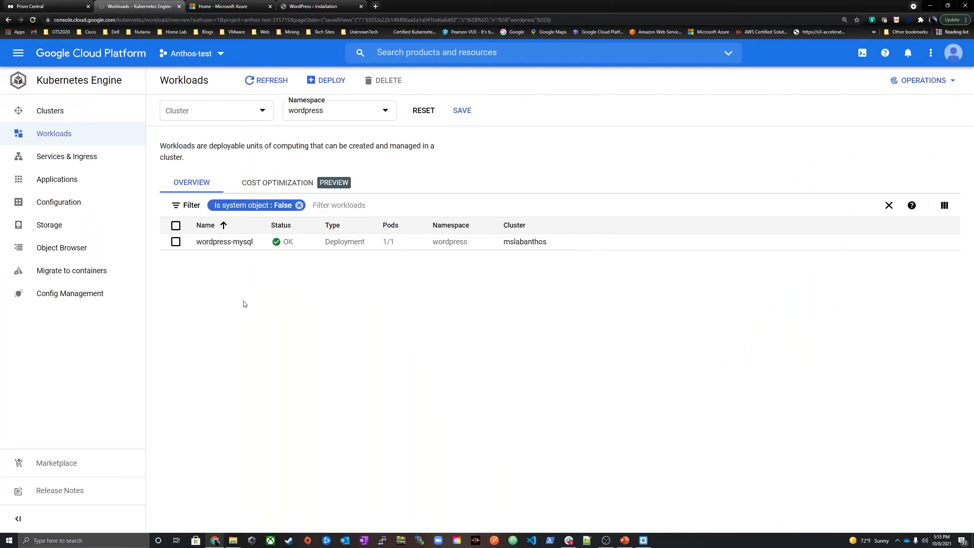
pyautogui.click(263, 82)
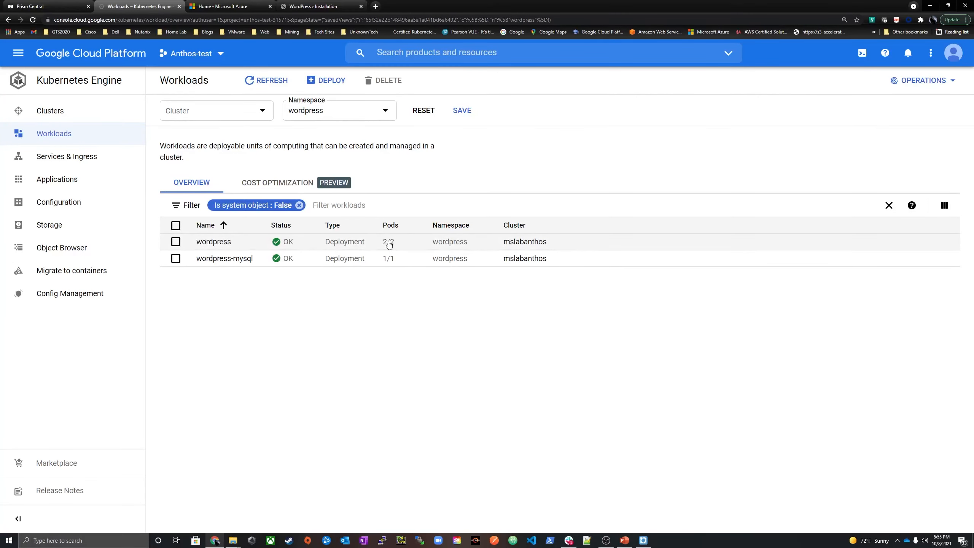
# Return to Prism Central and expand WordPress's Publish Service Create entry down to the output of its Provision K8s Service task
pyautogui.click(37, 8)
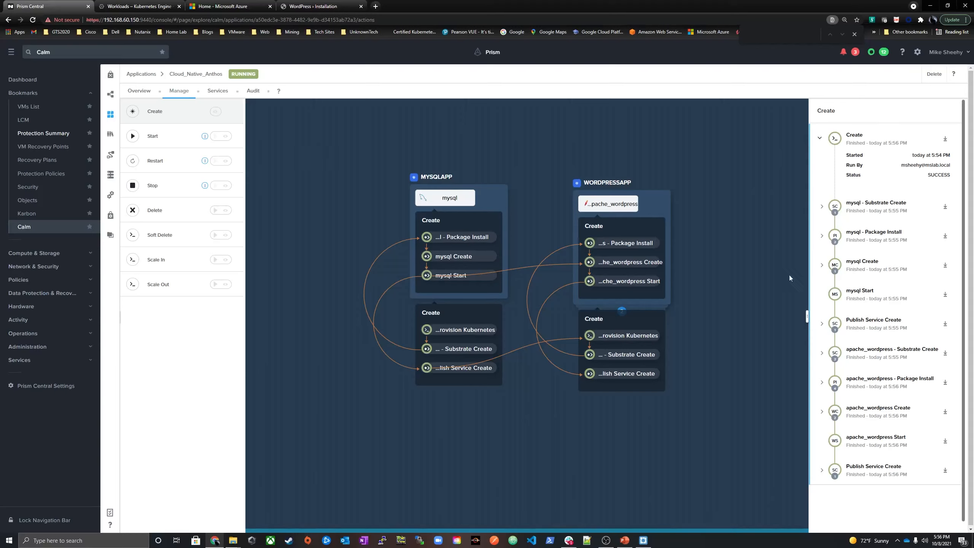
pyautogui.scroll(-3, 731, 371)
pyautogui.click(820, 469)
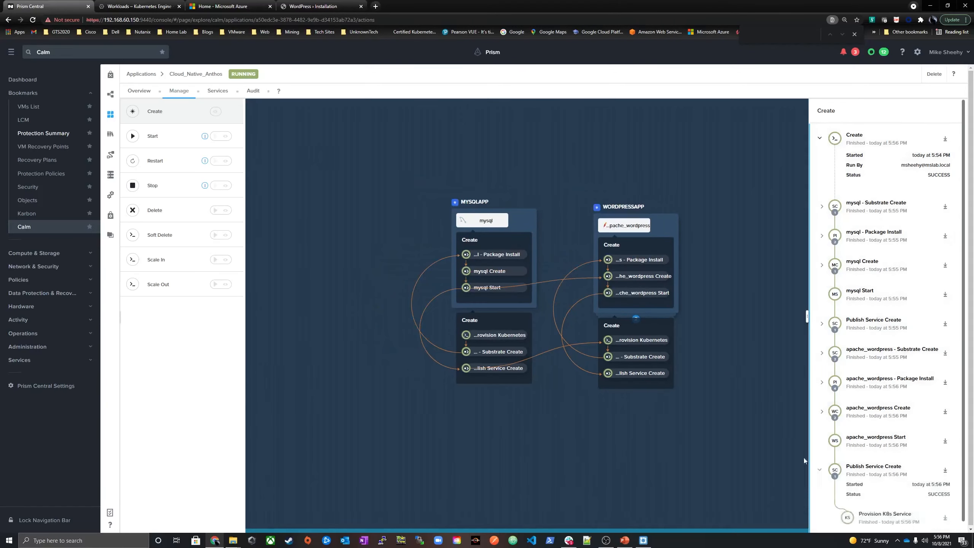
pyautogui.scroll(3, 774, 440)
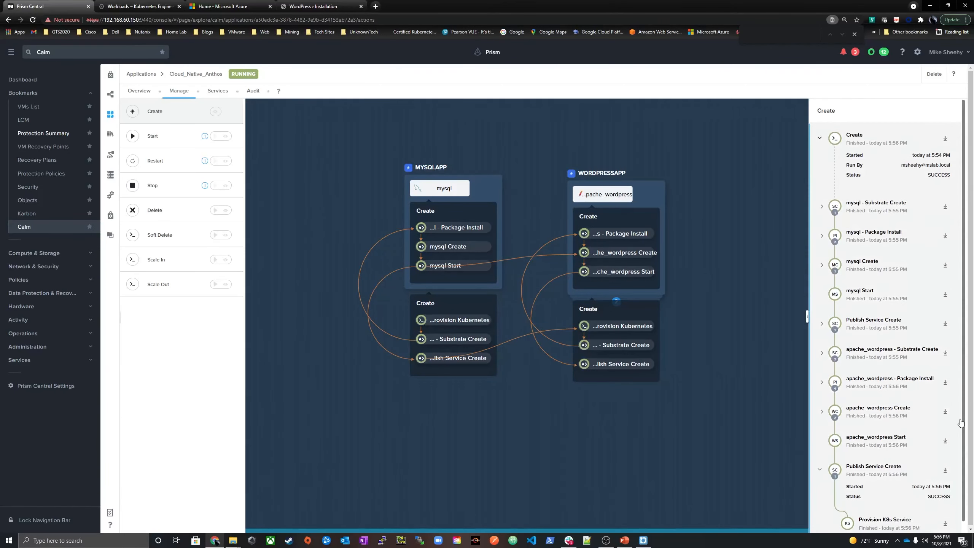
pyautogui.scroll(-1, 937, 484)
pyautogui.click(875, 507)
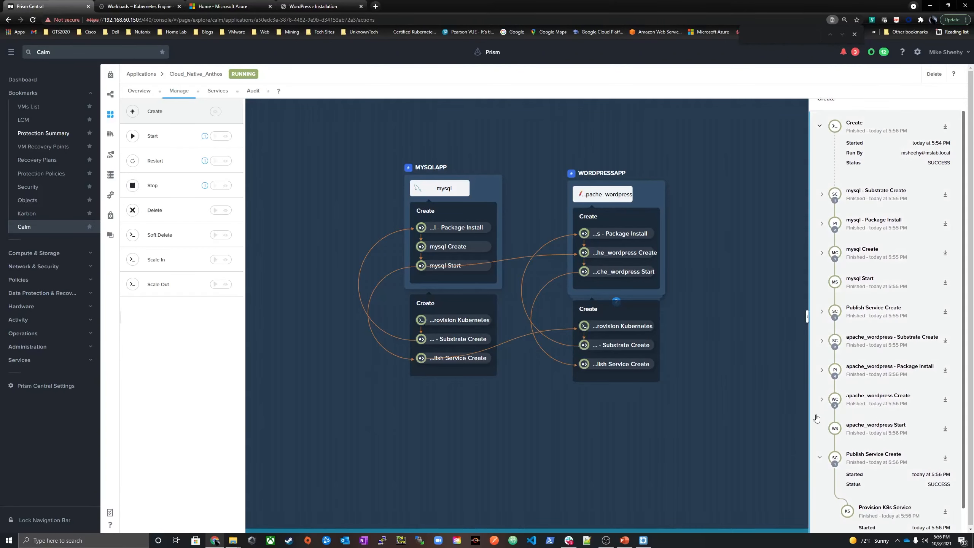
pyautogui.scroll(-1, 944, 475)
pyautogui.scroll(-1, 943, 476)
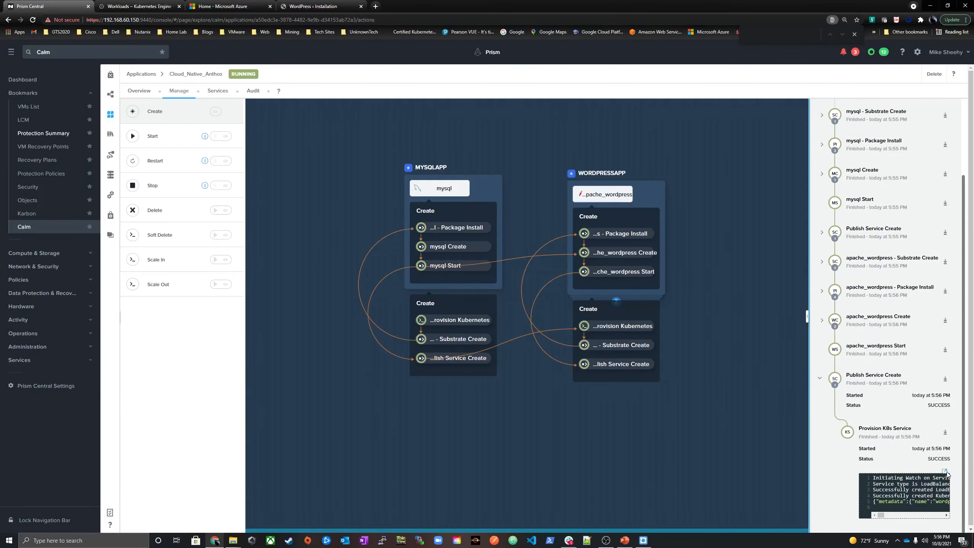
# Enlarge the Provision K8s Service output and copy the load balancer ingress IP at the end of the service metadata
pyautogui.click(944, 471)
pyautogui.moveTo(413, 315); pyautogui.dragTo(834, 326)
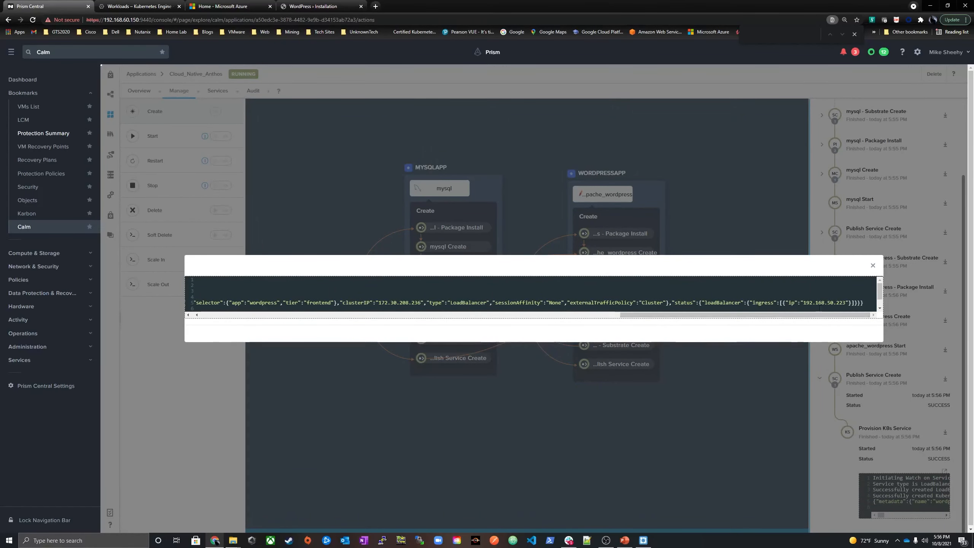
pyautogui.click(704, 308)
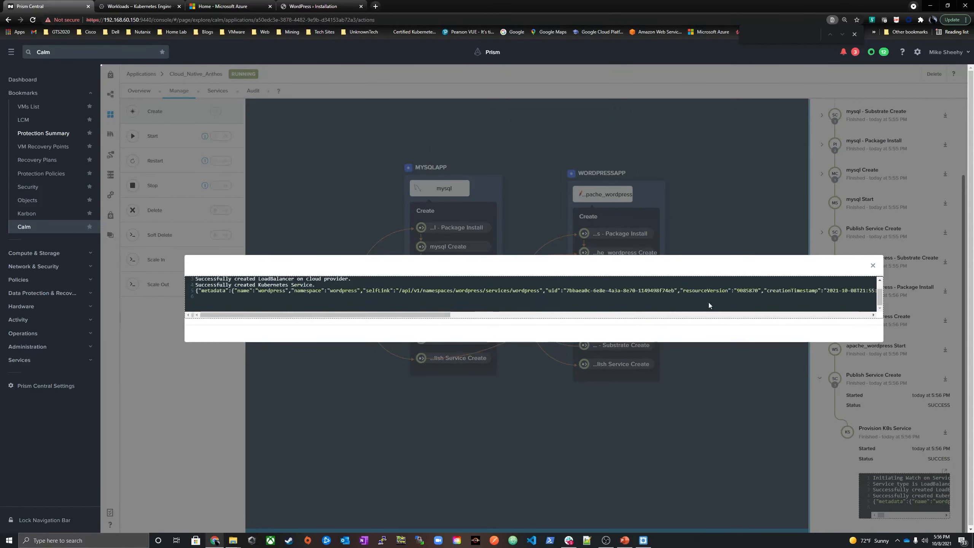
pyautogui.moveTo(445, 315); pyautogui.dragTo(868, 316)
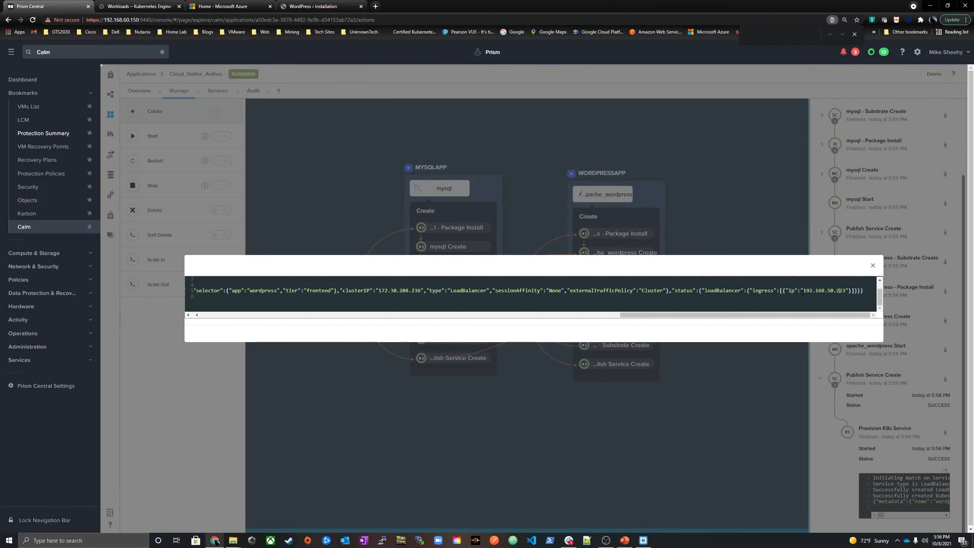
pyautogui.moveTo(846, 292); pyautogui.dragTo(804, 293)
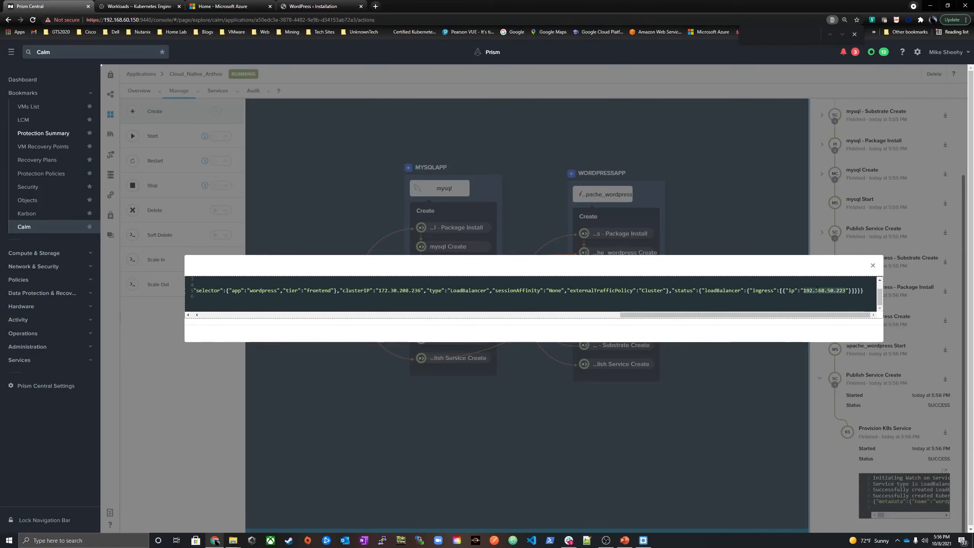
pyautogui.rightClick(817, 290)
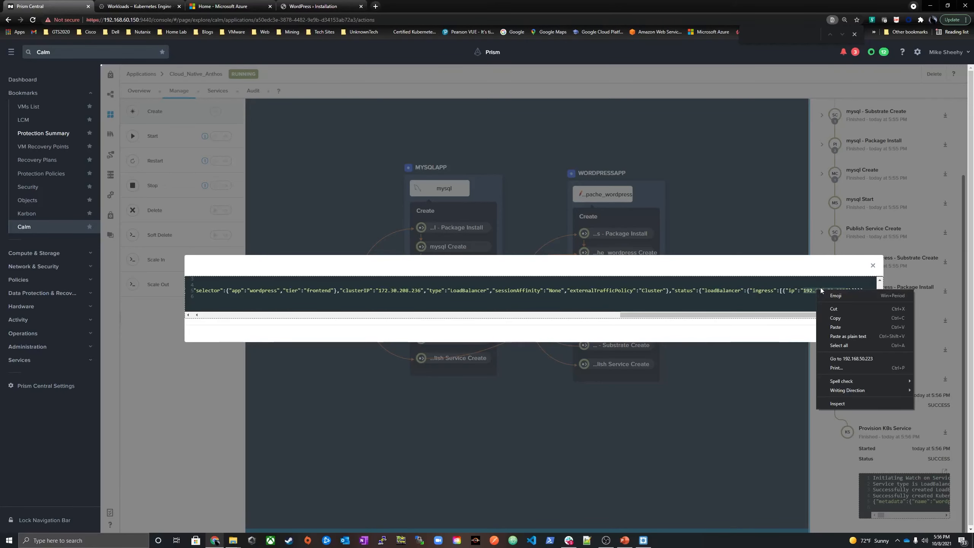
pyautogui.click(836, 318)
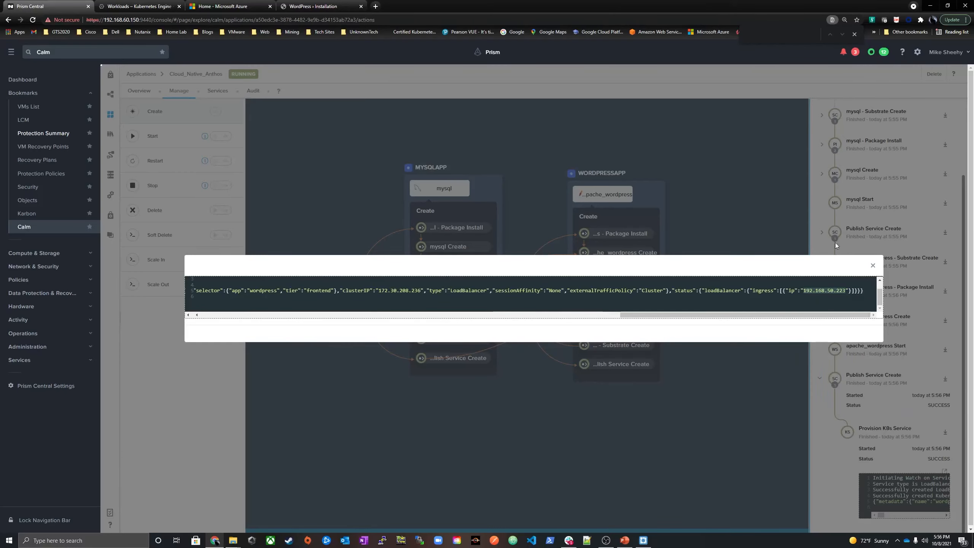
# Open the copied address 192.168.50.223 in a new browser tab to load the WordPress installation page
pyautogui.click(376, 7)
pyautogui.rightClick(339, 20)
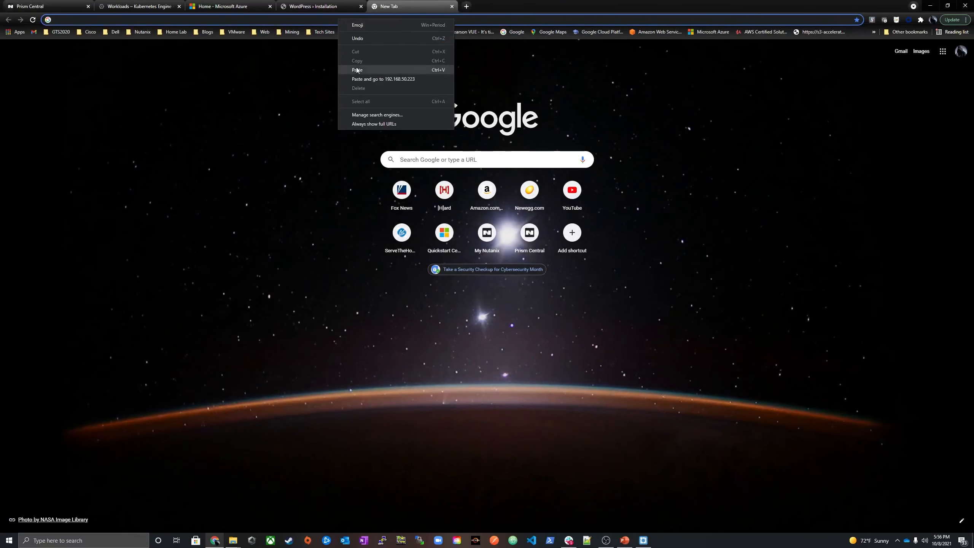
pyautogui.click(357, 70)
pyautogui.click(350, 69)
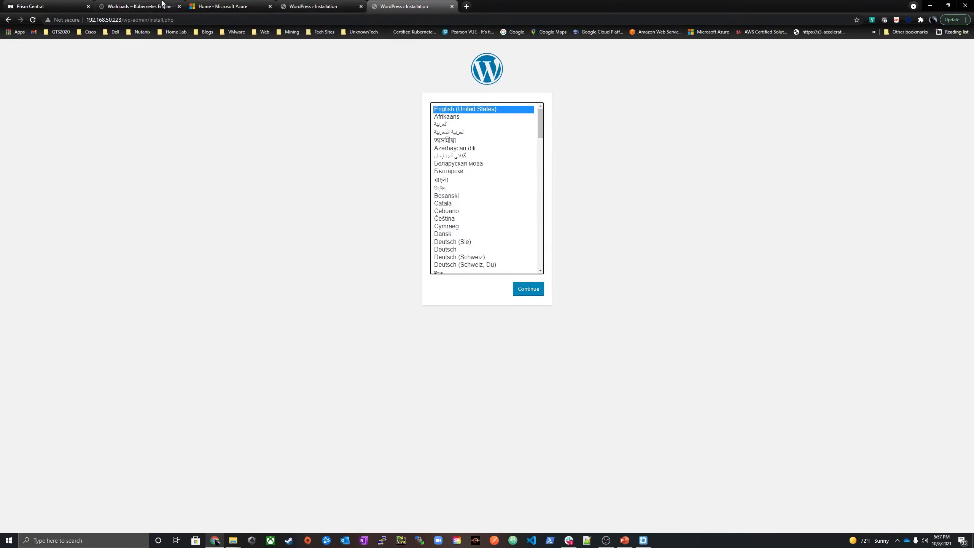
# Return to the Google Cloud console and review Services & Ingress and Applications for the wordpress namespace
pyautogui.click(153, 5)
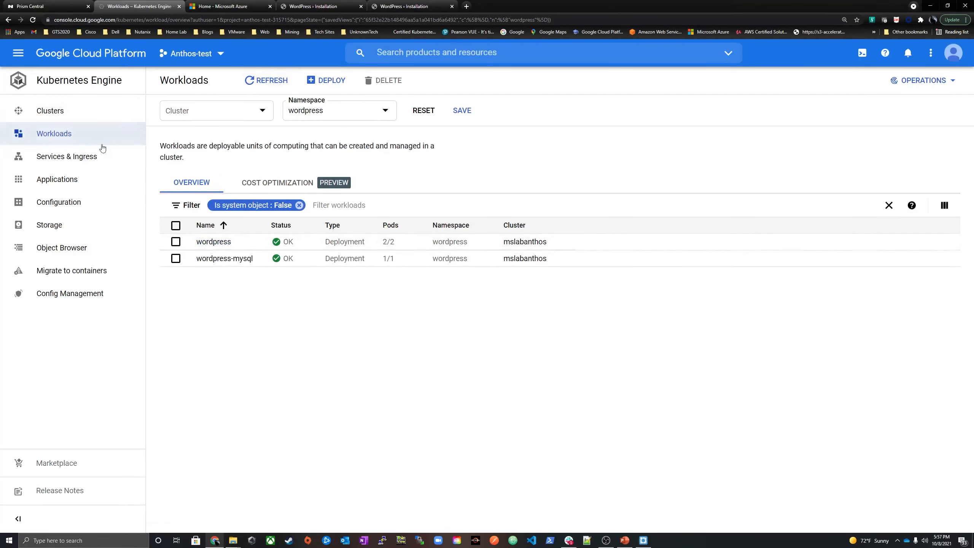
pyautogui.click(85, 156)
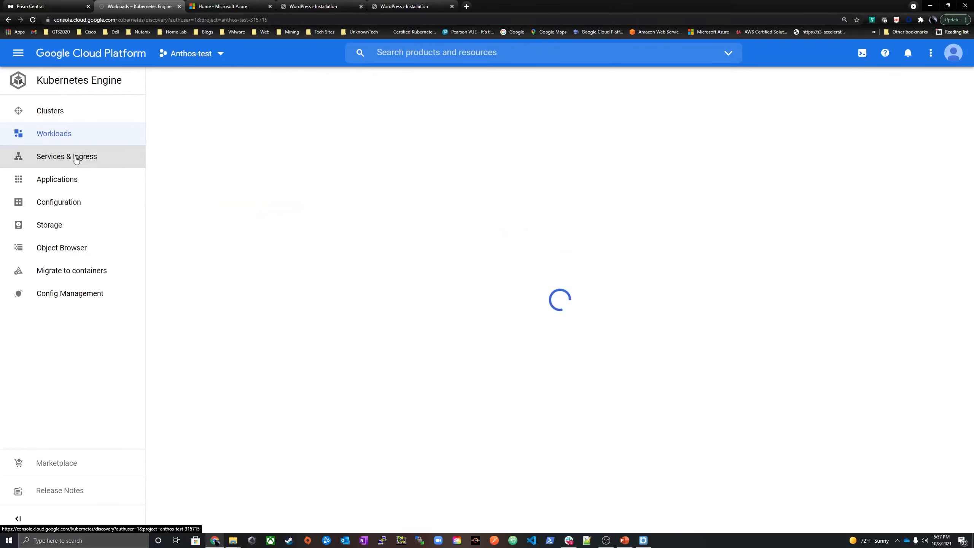
pyautogui.click(71, 186)
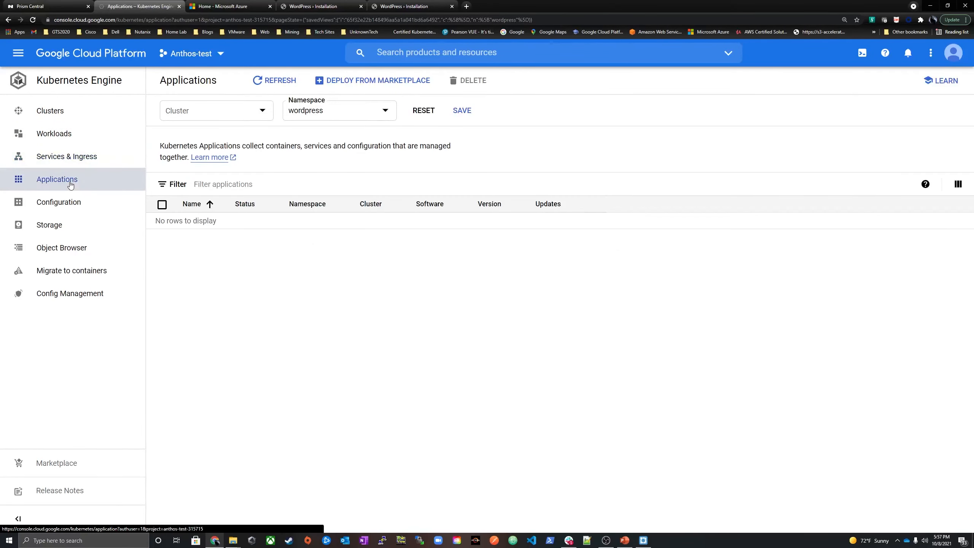
# Open the Marketplace's Kubernetes apps, filter them by the Anthos deployment environment and browse the available solutions
pyautogui.click(112, 464)
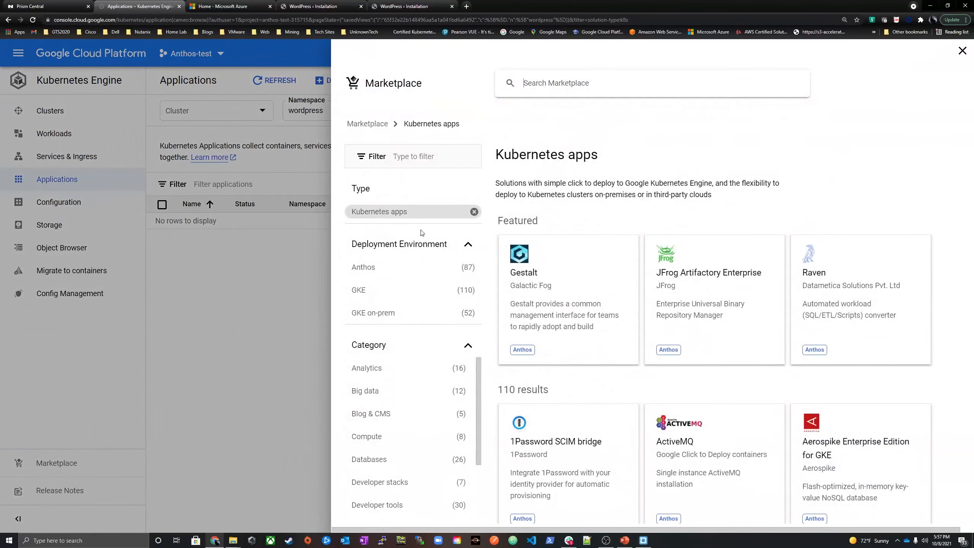
pyautogui.click(369, 265)
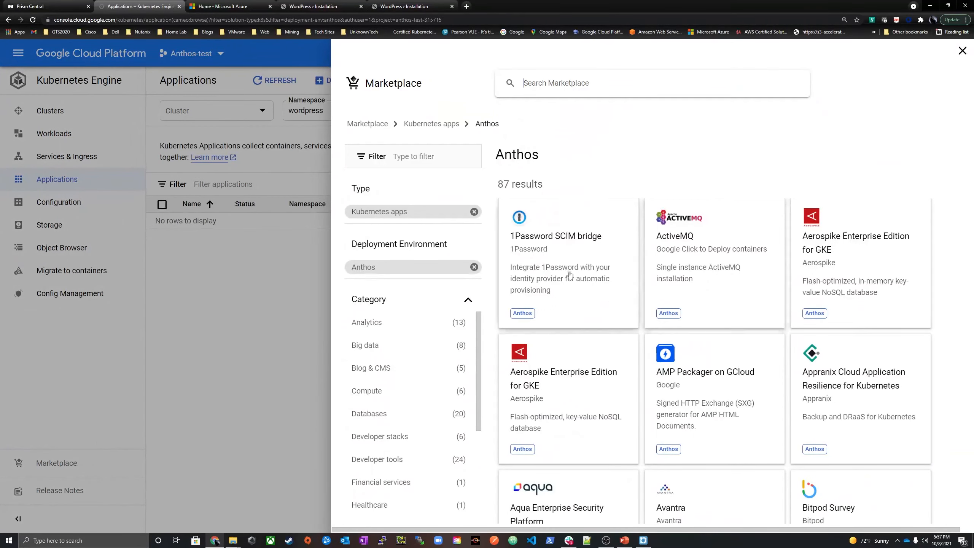
pyautogui.scroll(-4, 596, 244)
pyautogui.scroll(4, 553, 273)
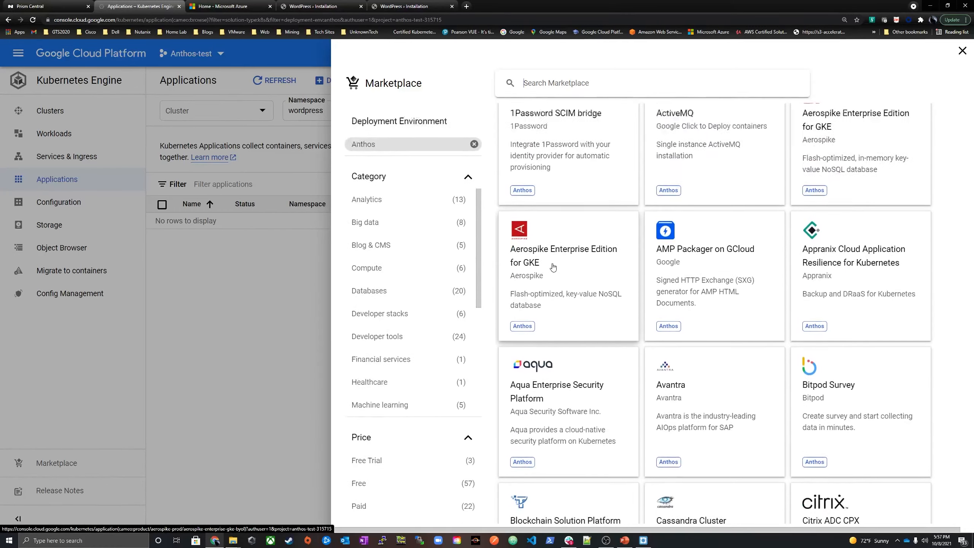
pyautogui.scroll(-8, 592, 289)
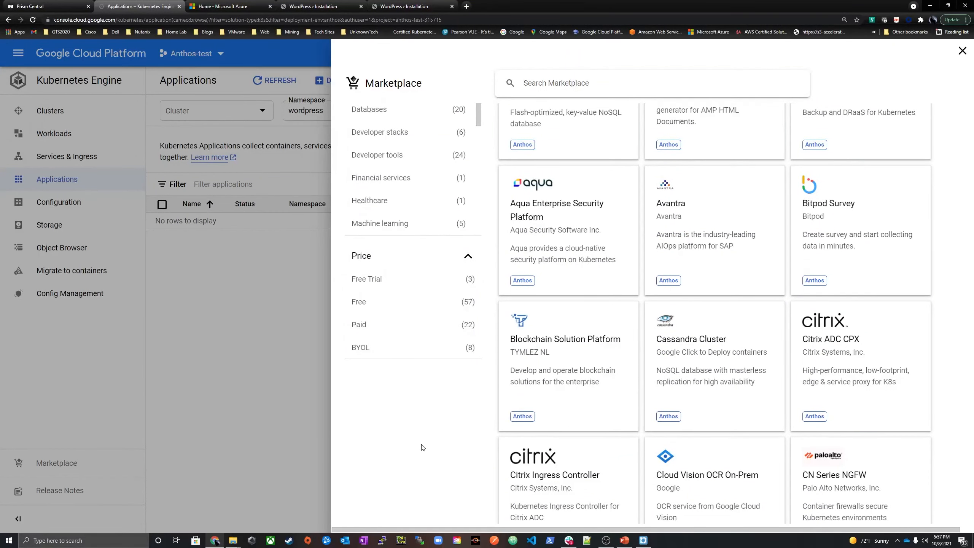
pyautogui.scroll(8, 424, 446)
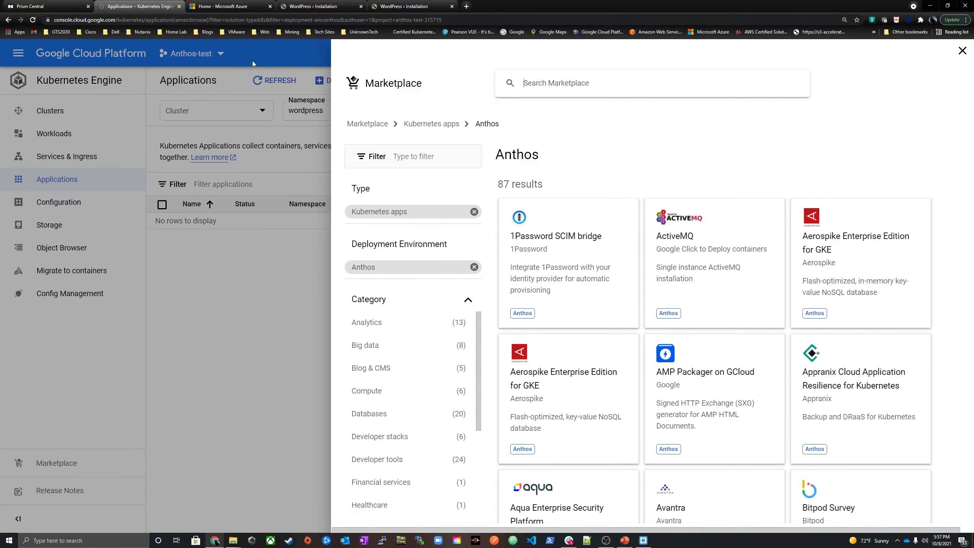
# Return to Prism Central, close the enlarged task output and close both WordPress installation tabs
pyautogui.click(42, 6)
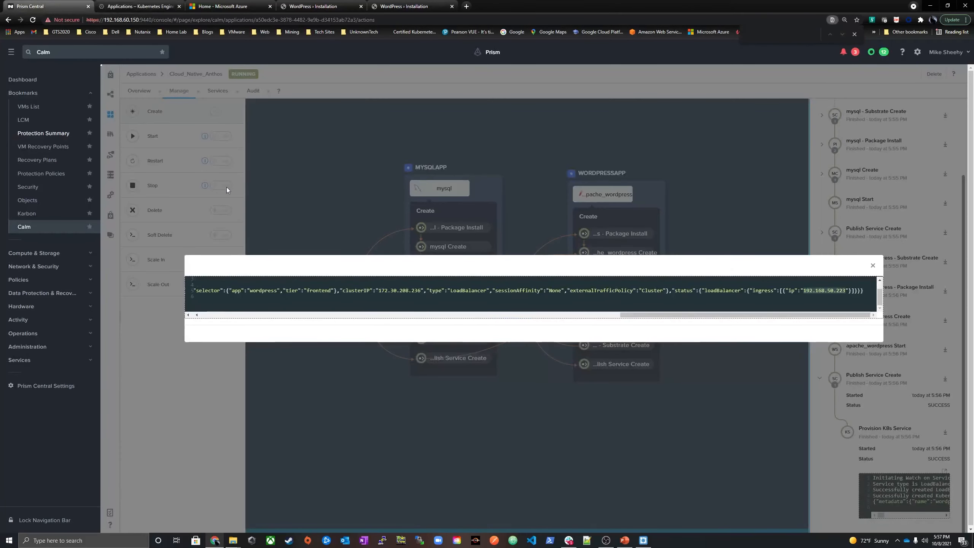
pyautogui.click(872, 265)
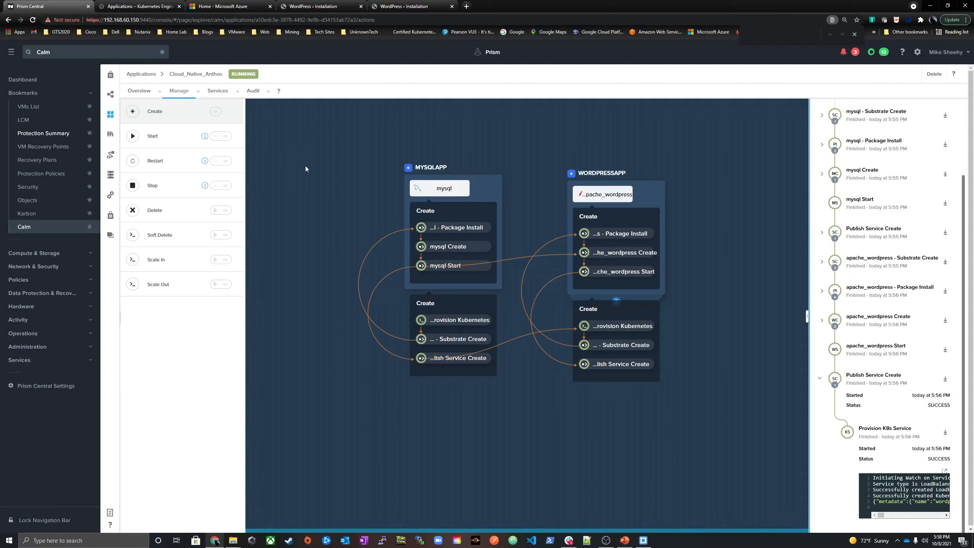
pyautogui.click(450, 6)
pyautogui.click(360, 6)
# Switch to the Microsoft Azure portal, list the Kubernetes services and select the Final-Order Azure Arc cluster
pyautogui.click(228, 7)
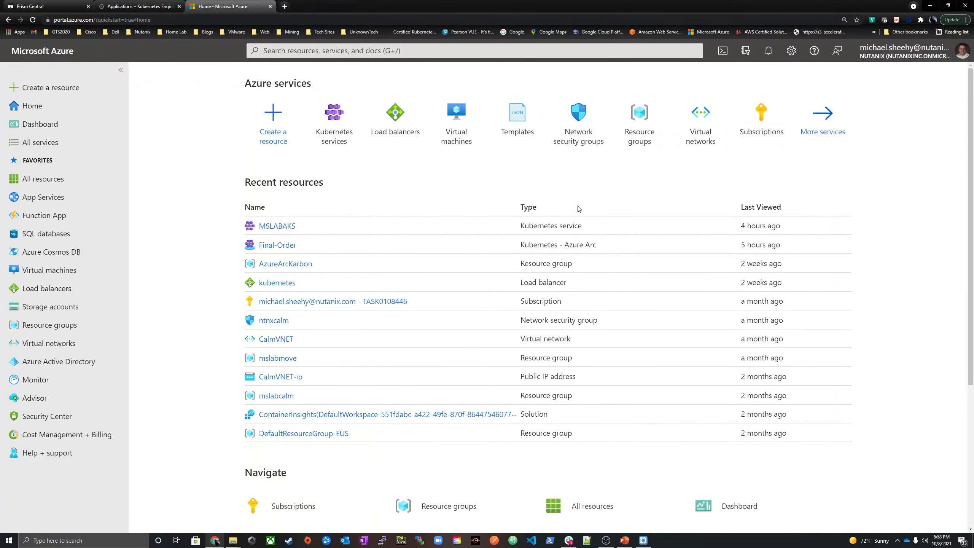
pyautogui.moveTo(334, 117)
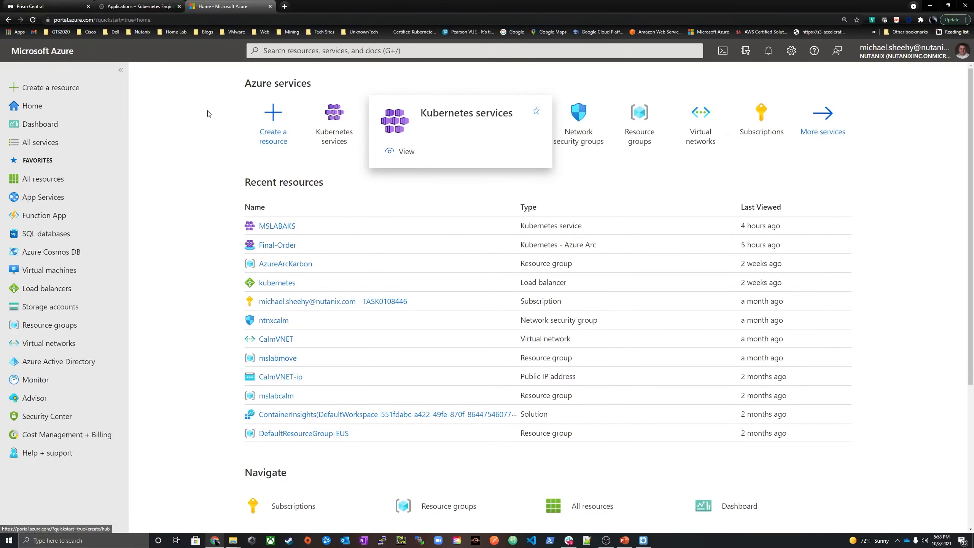
pyautogui.click(332, 128)
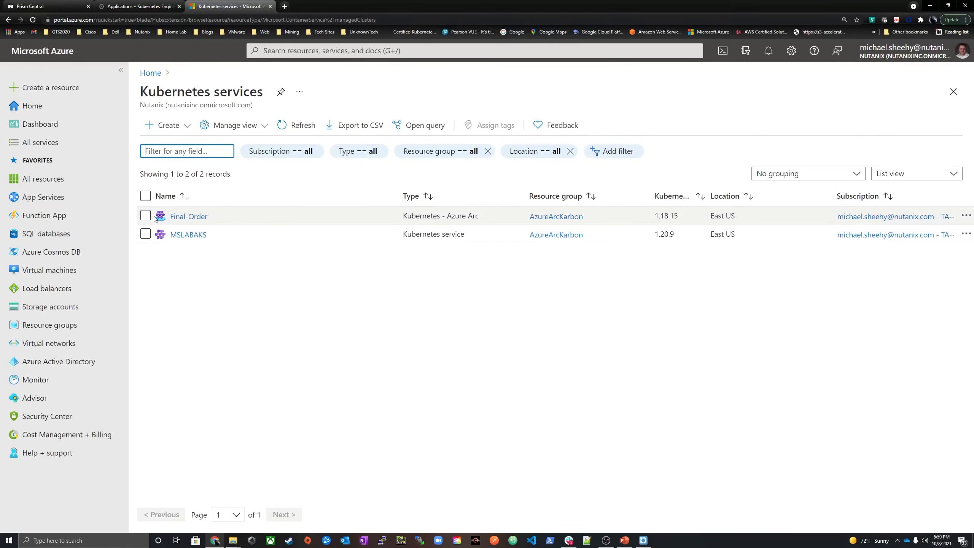
pyautogui.click(190, 216)
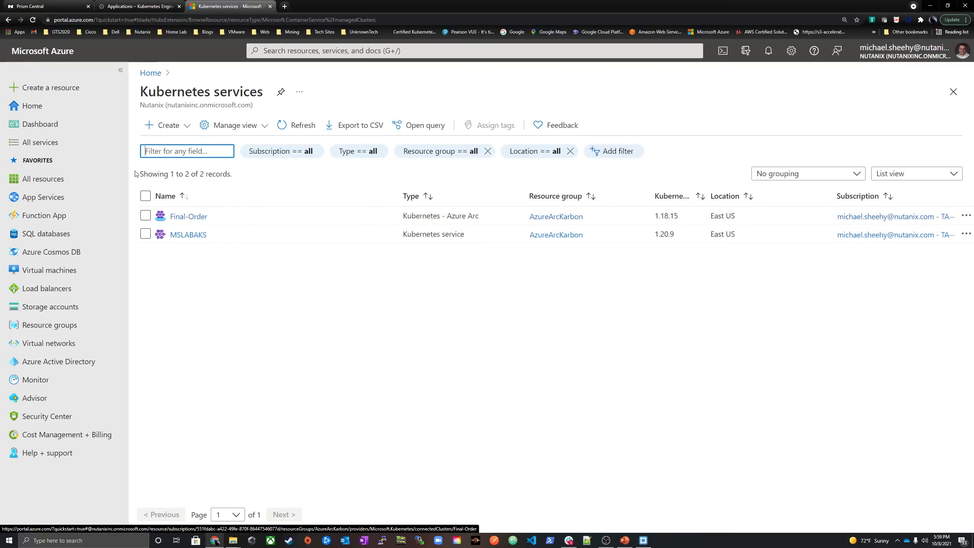
# Search the portal for Azure Arc, open it and view the Azure services it can deploy on your own infrastructure
pyautogui.click(324, 45)
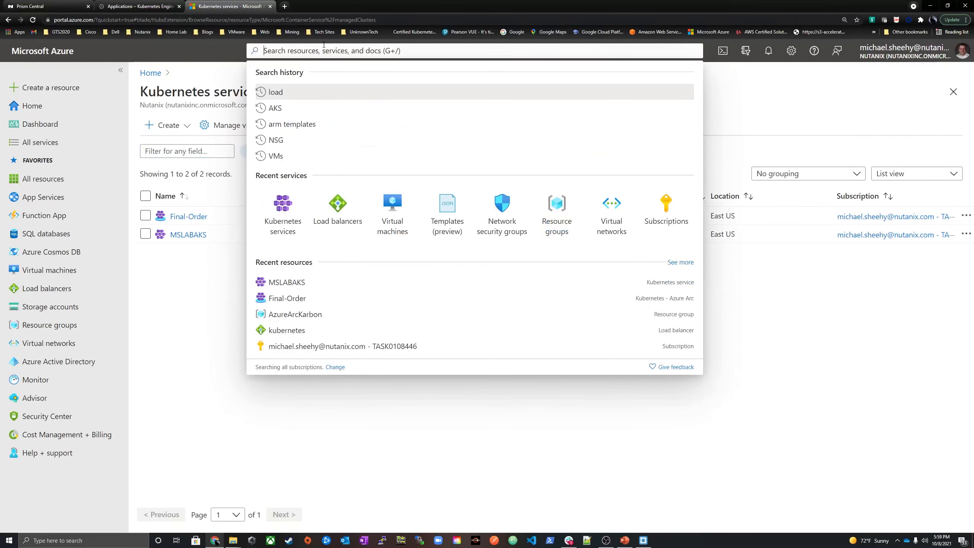
pyautogui.write('Azure AR')
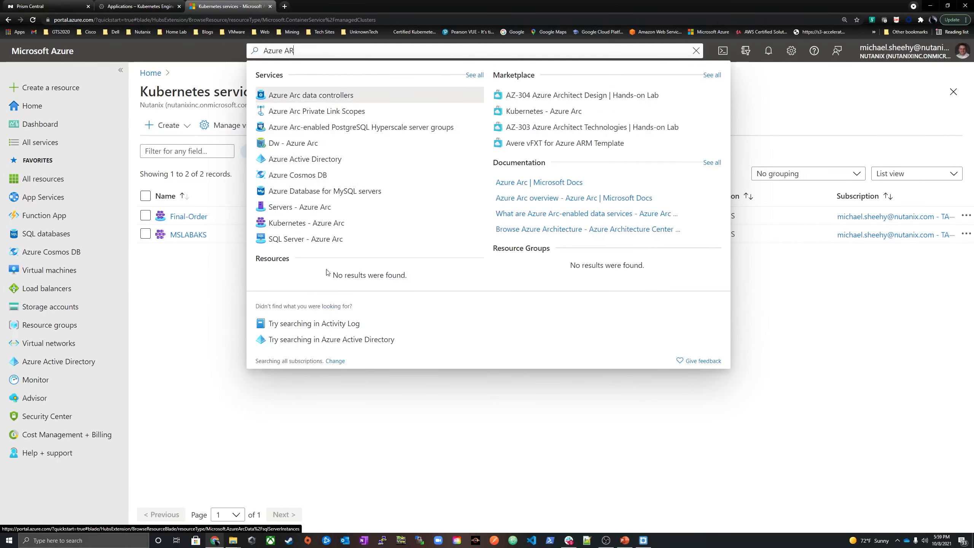
pyautogui.press('BackSpace')
pyautogui.press('BackSpace')
pyautogui.write('Ar')
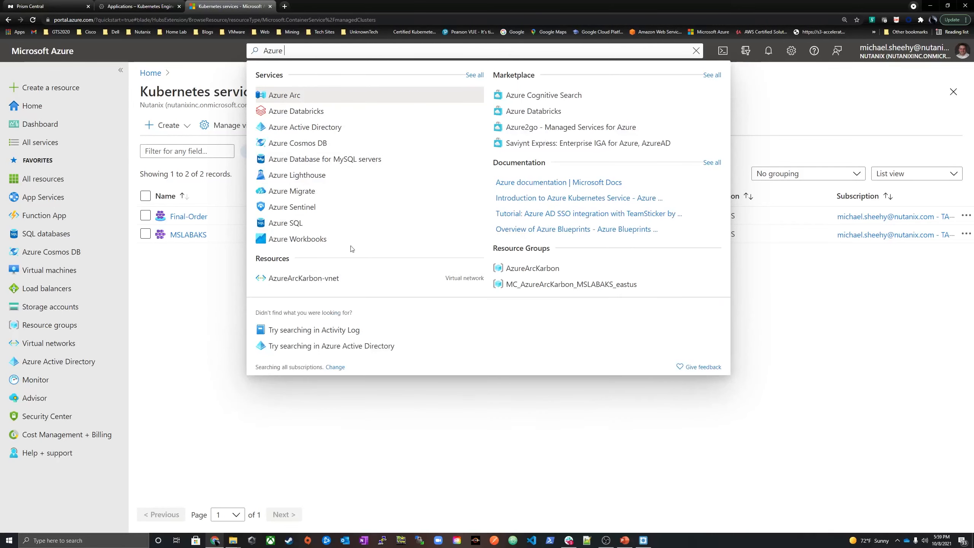
pyautogui.click(283, 94)
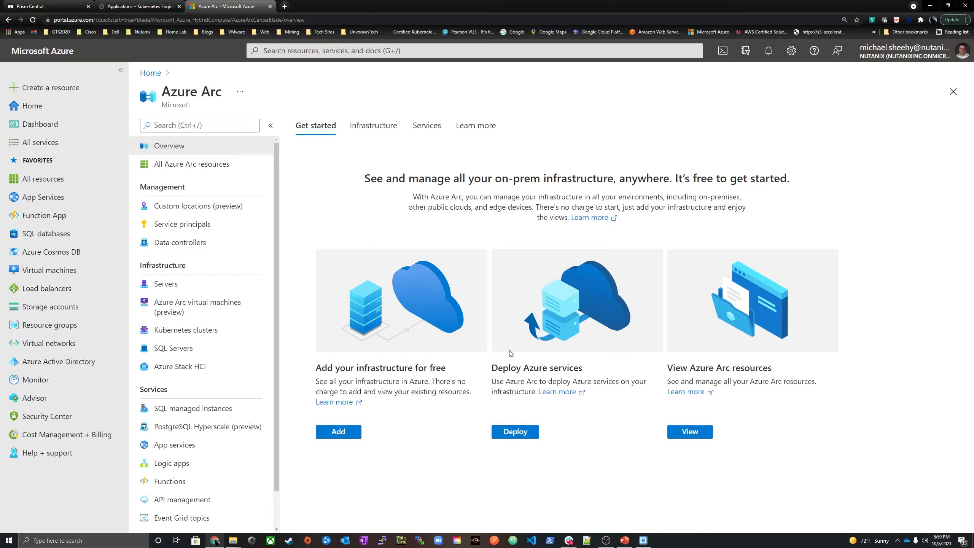
pyautogui.click(519, 432)
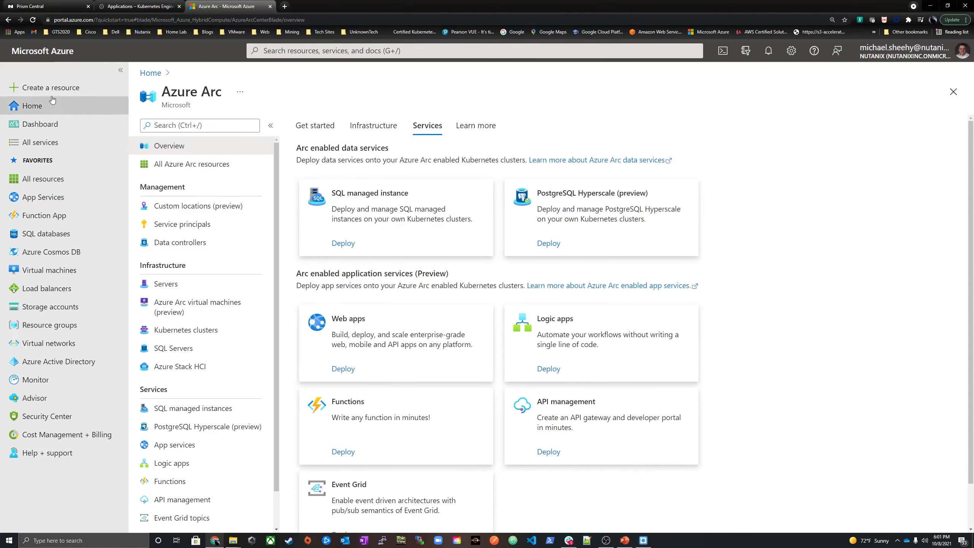
# Return to the portal home, list the Kubernetes services and open the Final-Order cluster's overview
pyautogui.click(60, 108)
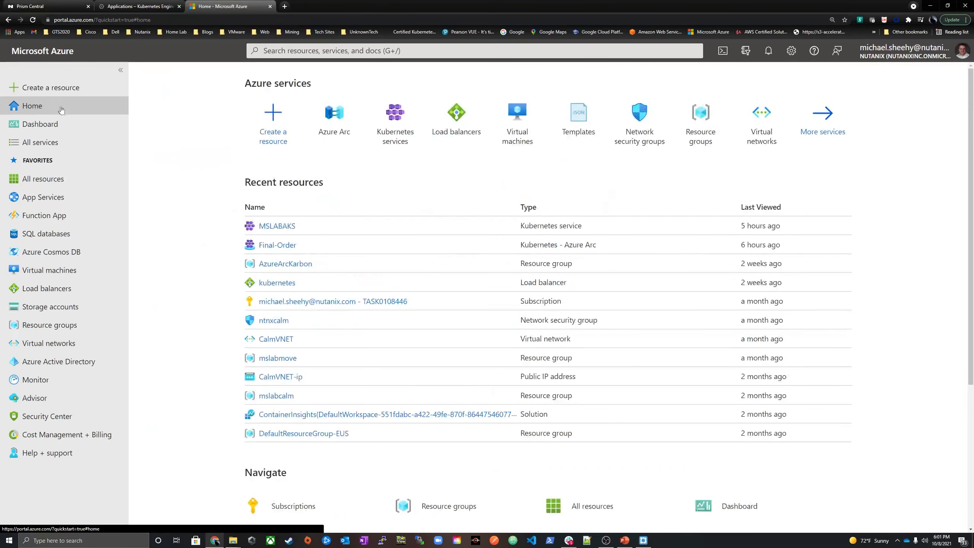
pyautogui.click(394, 115)
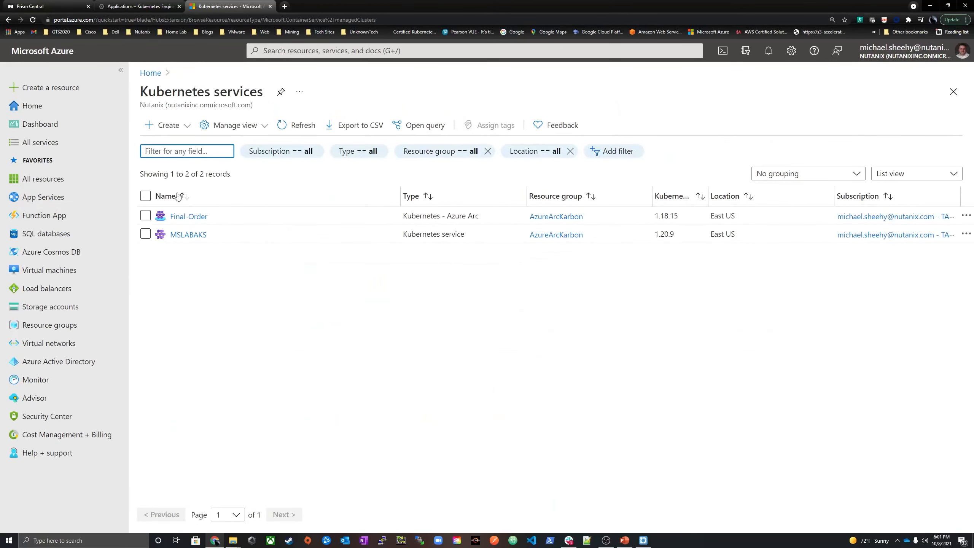
pyautogui.click(191, 216)
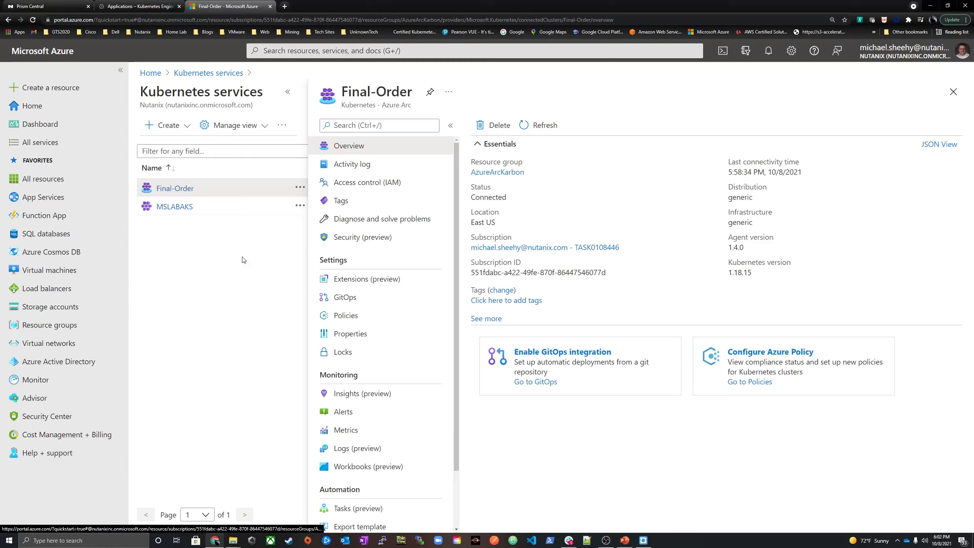
# Open the MSLABAKS cluster and examine its properties, highlighting the node size and the network policy
pyautogui.click(181, 207)
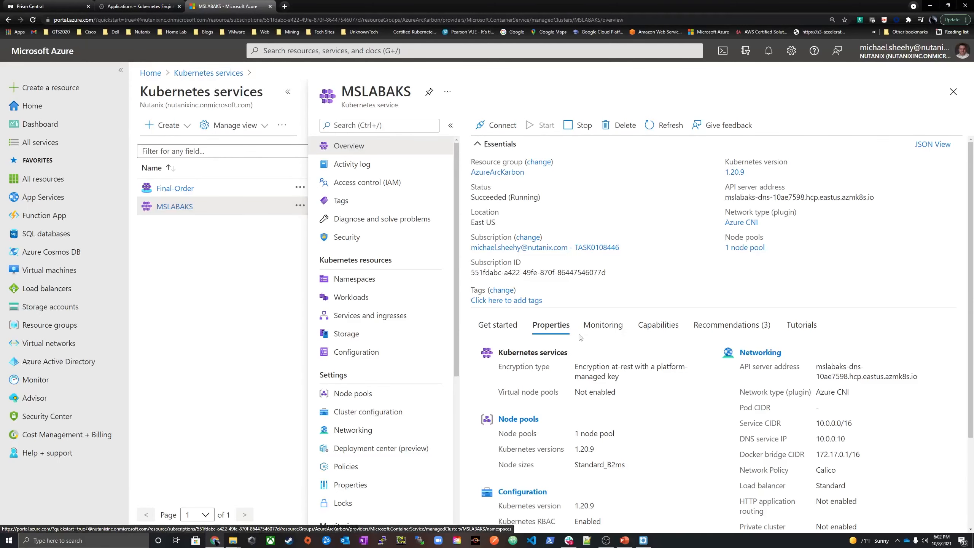
pyautogui.scroll(-3, 568, 268)
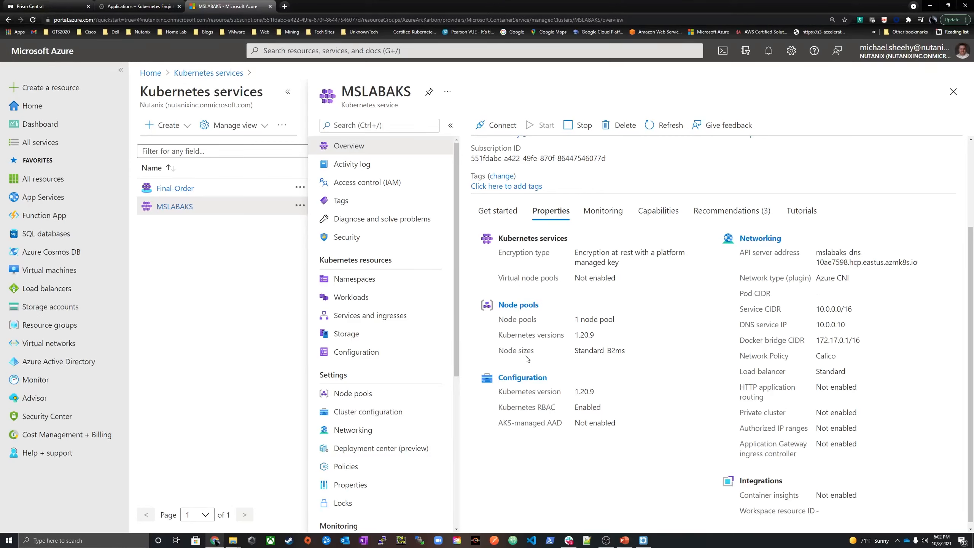
pyautogui.moveTo(631, 353); pyautogui.dragTo(572, 355)
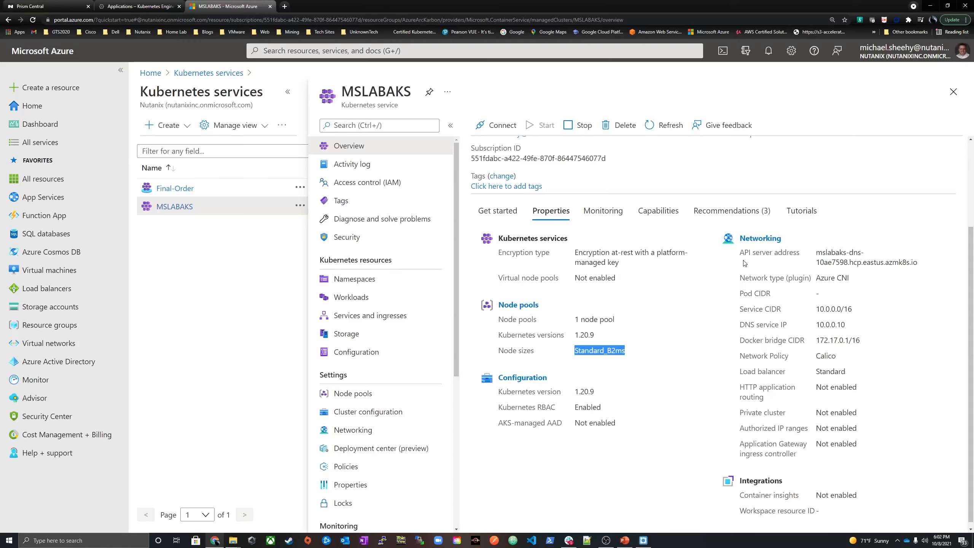
pyautogui.moveTo(840, 360); pyautogui.dragTo(812, 365)
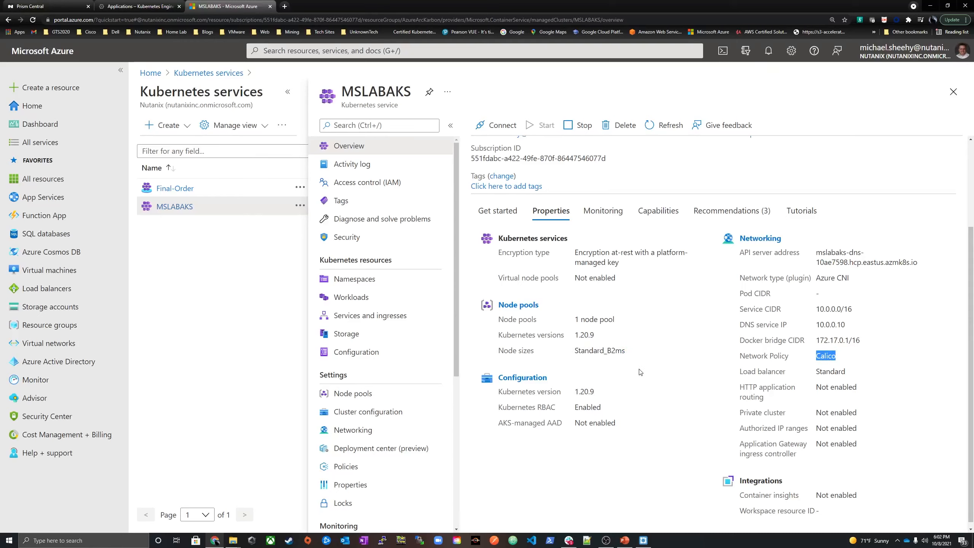
pyautogui.click(641, 420)
# Review the MSLABAKS cluster's monitoring metrics, workload deployments and namespaces
pyautogui.click(605, 210)
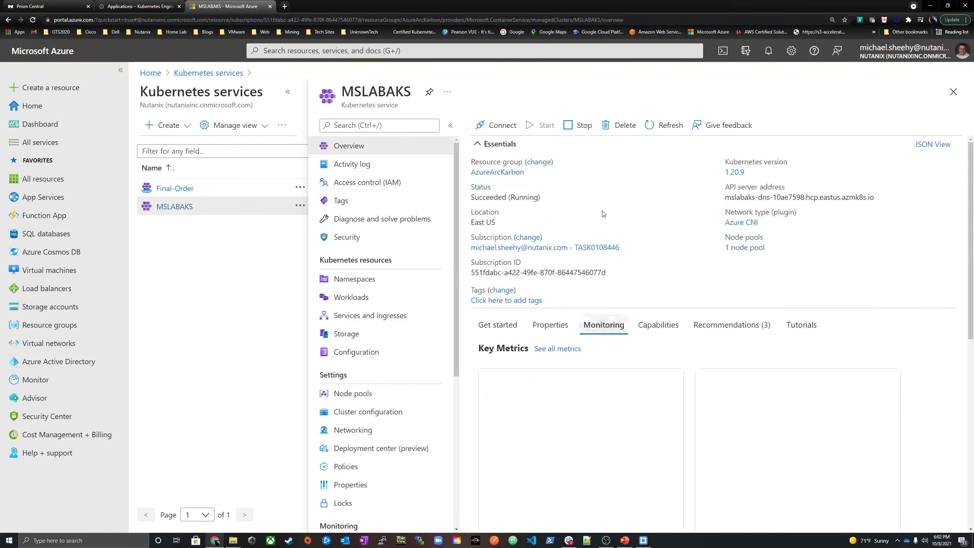
pyautogui.click(351, 298)
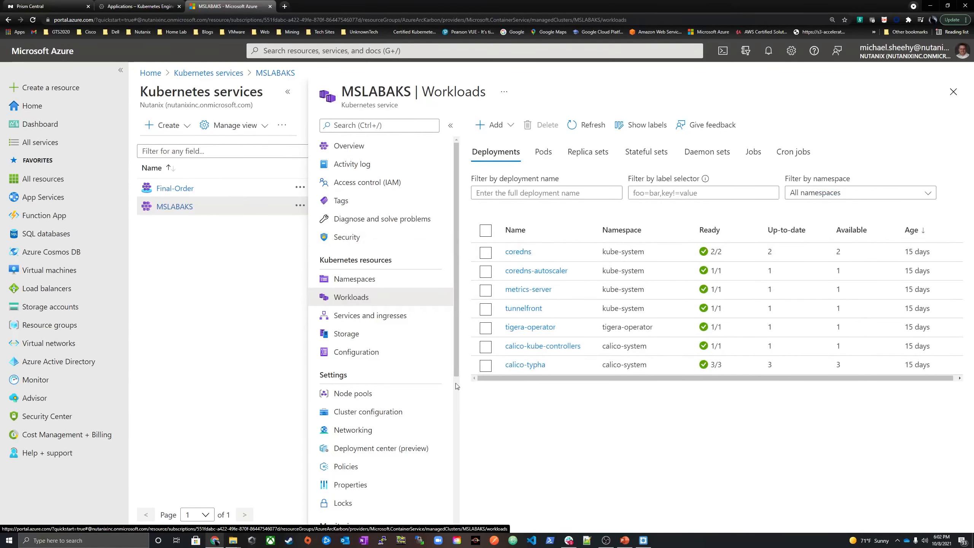
pyautogui.click(345, 279)
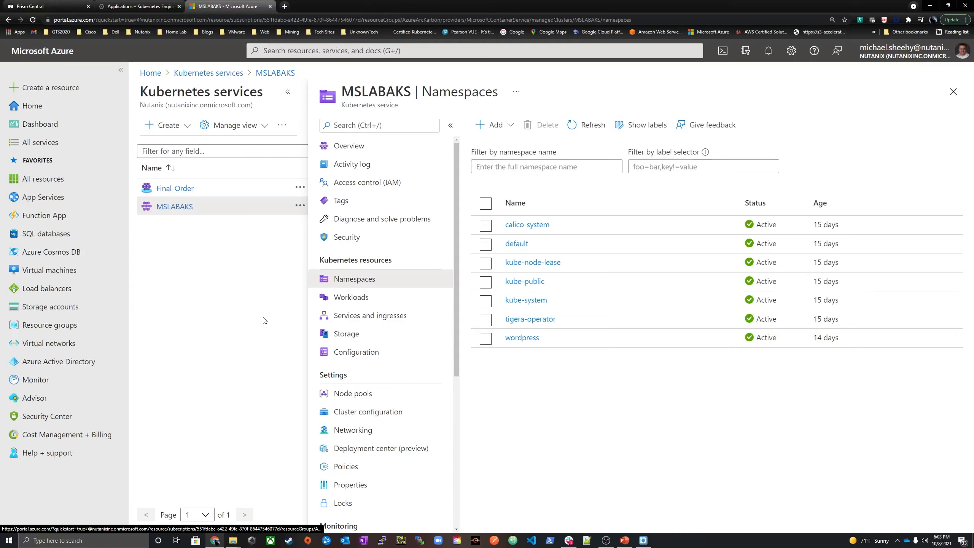
# Switch back to Prism Central and open the kalm-wordpress-aks blueprint from the Calm blueprints
pyautogui.click(46, 6)
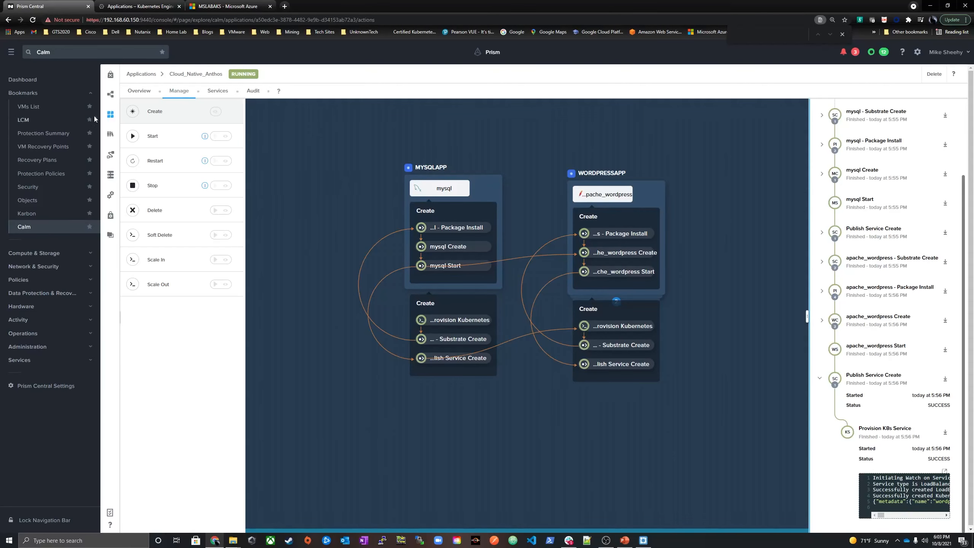
pyautogui.click(110, 104)
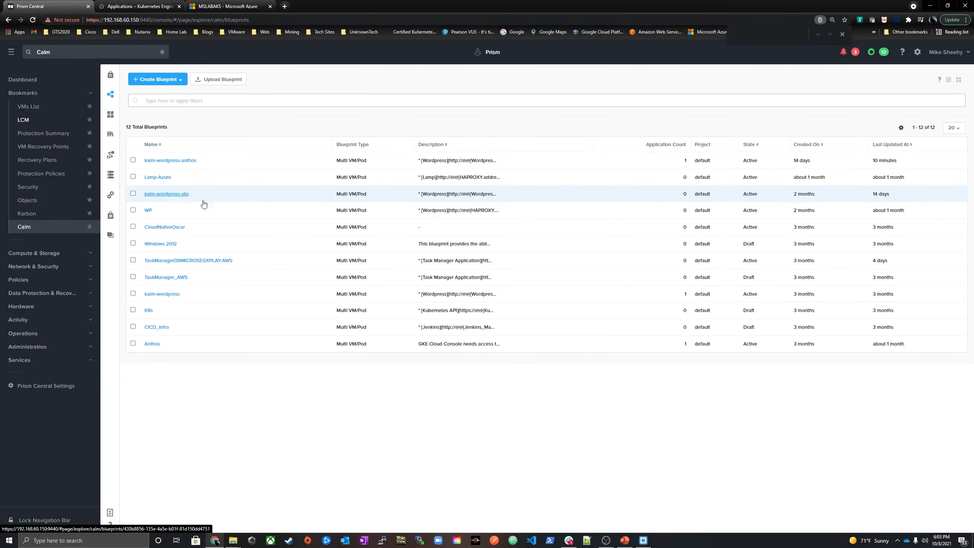
pyautogui.click(180, 197)
pyautogui.click(180, 197)
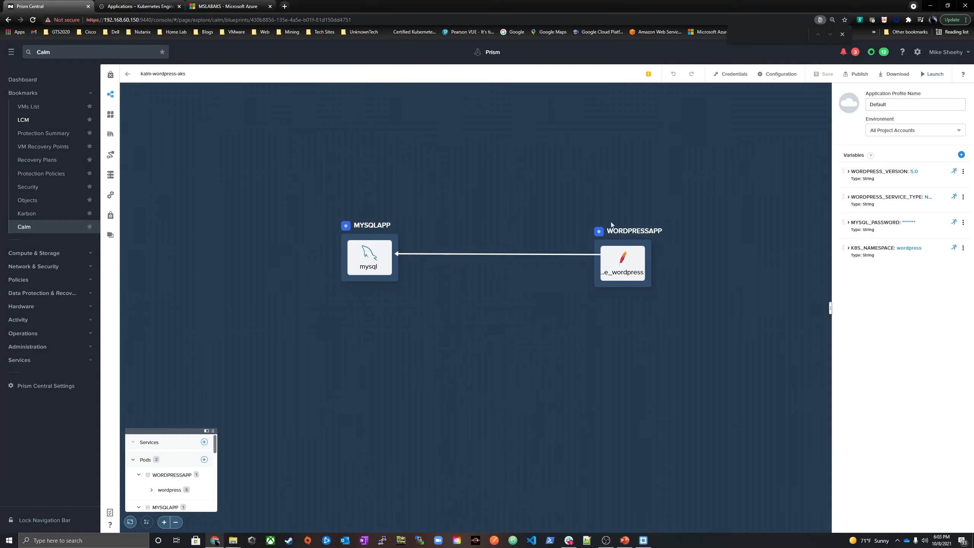
# Review the MYSQLAPP pod's deployment, container and service settings and the WORDPRESSAPP pod's container and service settings
pyautogui.click(369, 257)
pyautogui.click(861, 132)
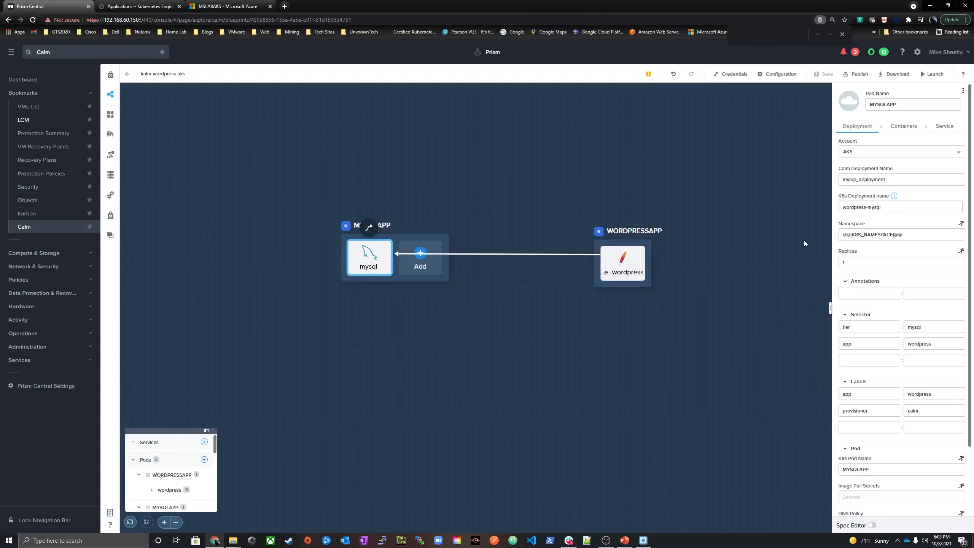
pyautogui.click(903, 127)
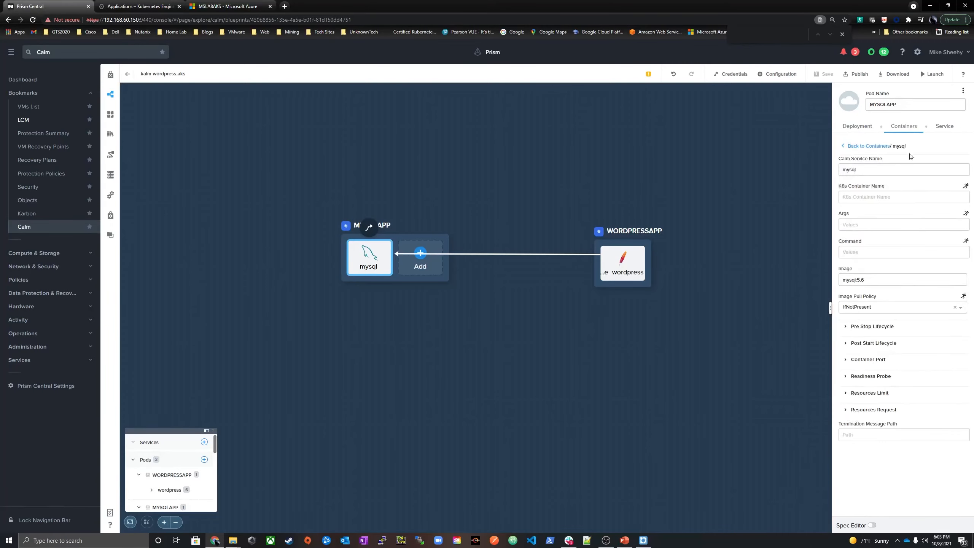
pyautogui.click(947, 128)
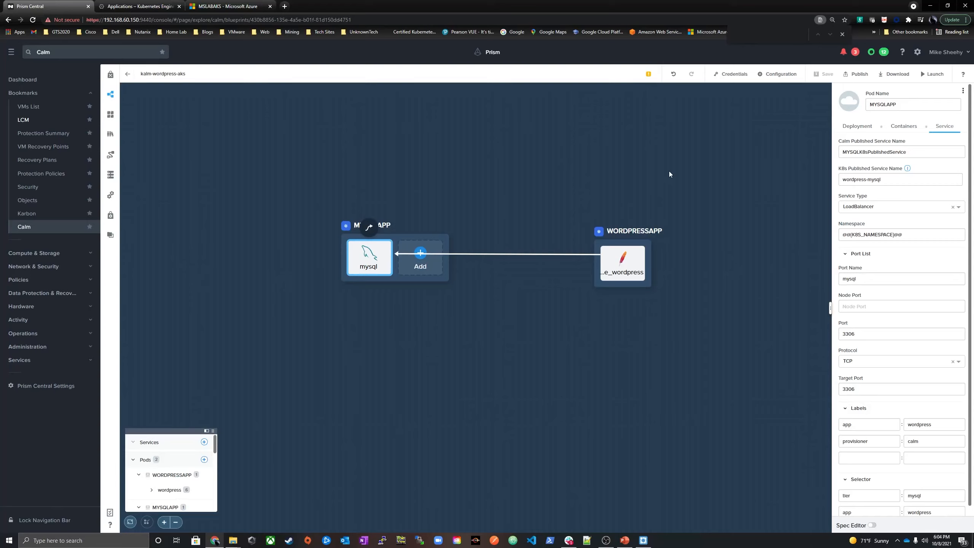
pyautogui.click(622, 263)
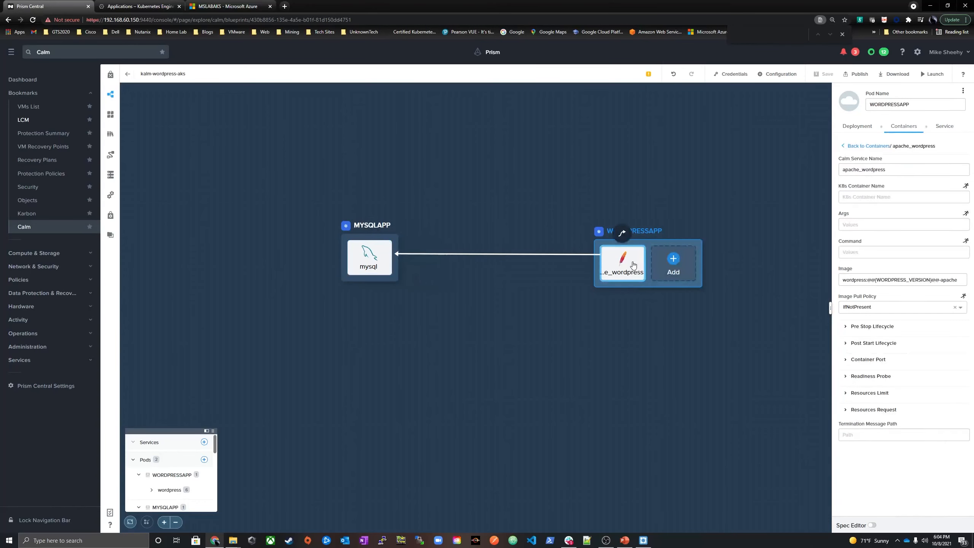
pyautogui.click(944, 126)
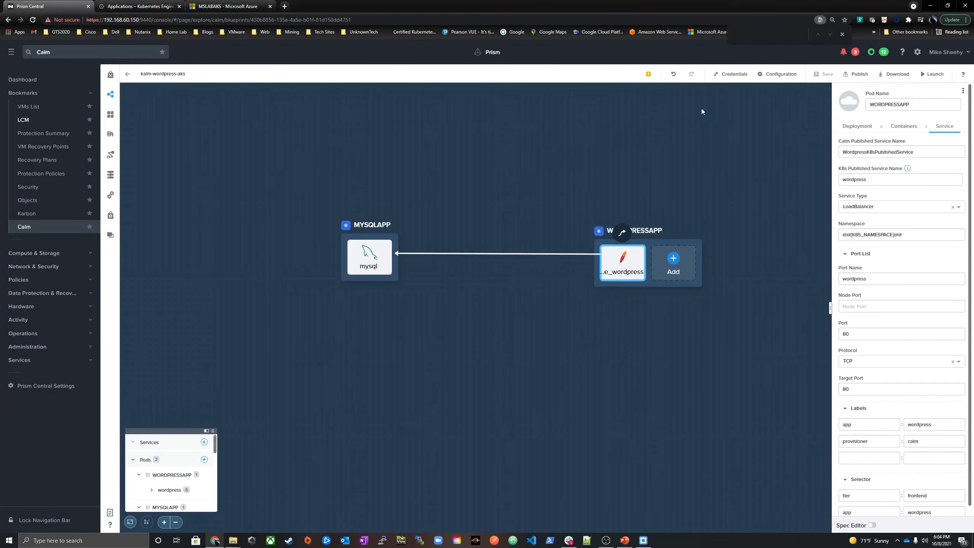
# Launch the kalm-wordpress-aks blueprint as Cloud_Native_AKS, enter the MySQL password and deploy it
pyautogui.click(932, 74)
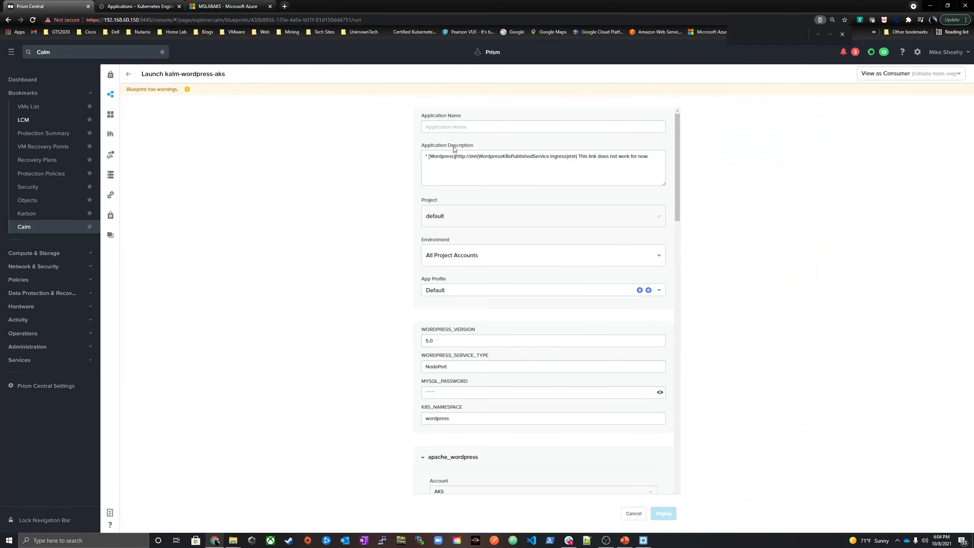
pyautogui.click(455, 128)
pyautogui.click(461, 143)
pyautogui.moveTo(458, 127); pyautogui.dragTo(491, 127)
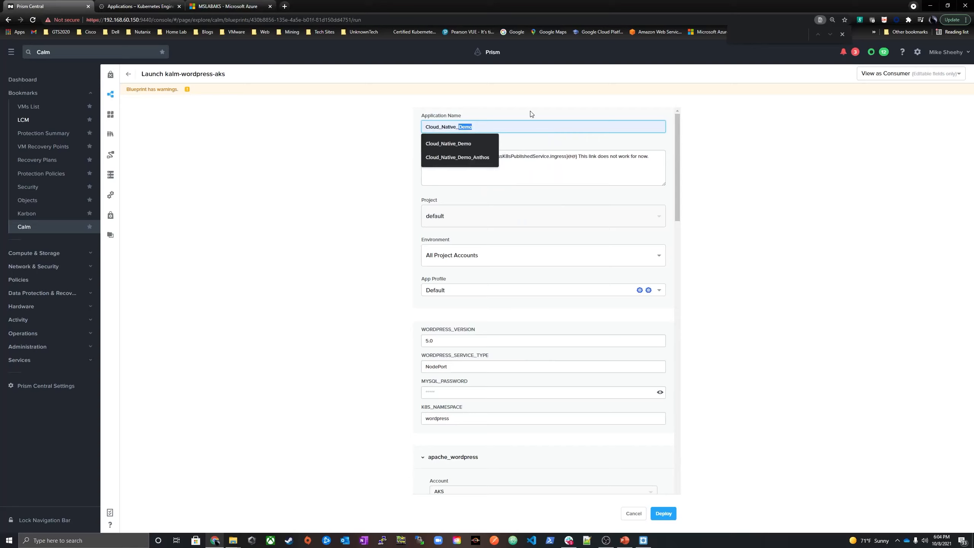
pyautogui.write('AKS')
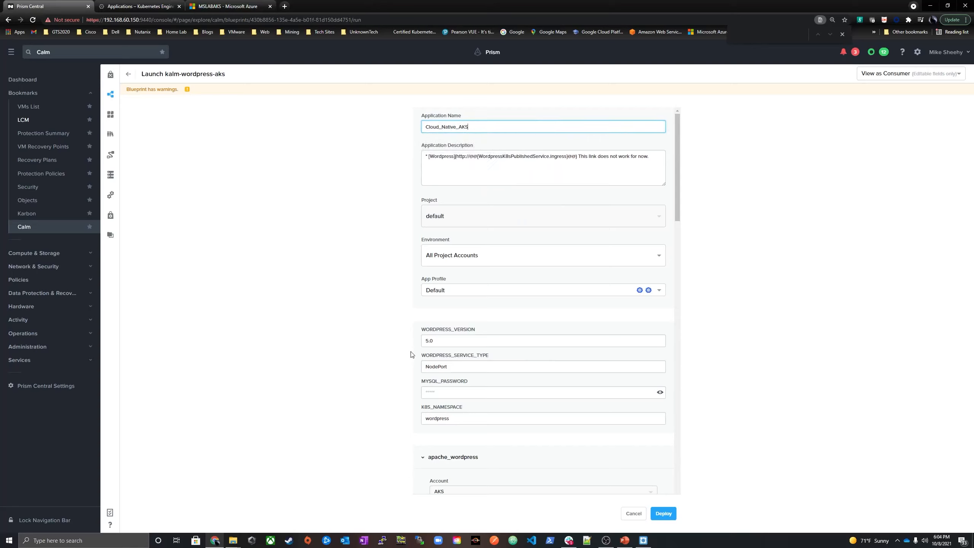
pyautogui.click(436, 391)
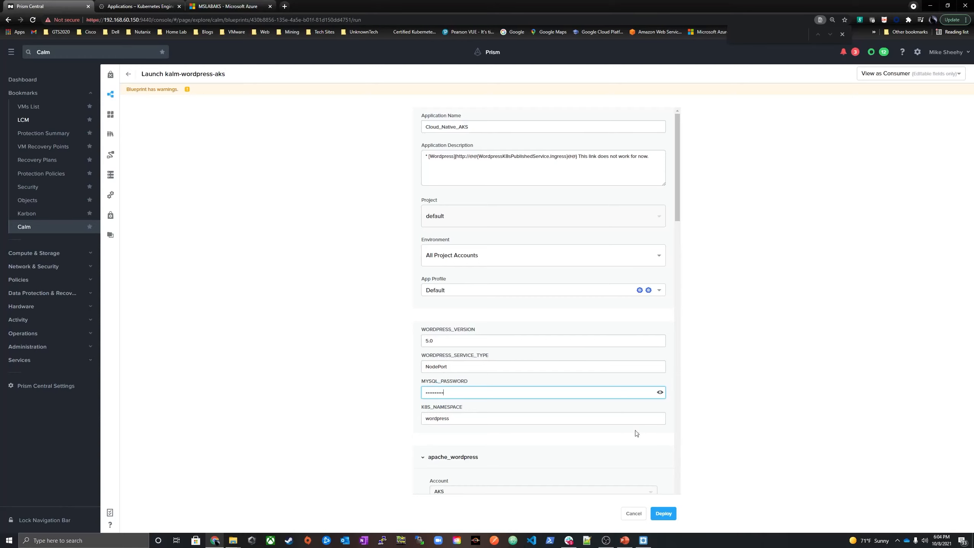
pyautogui.click(663, 514)
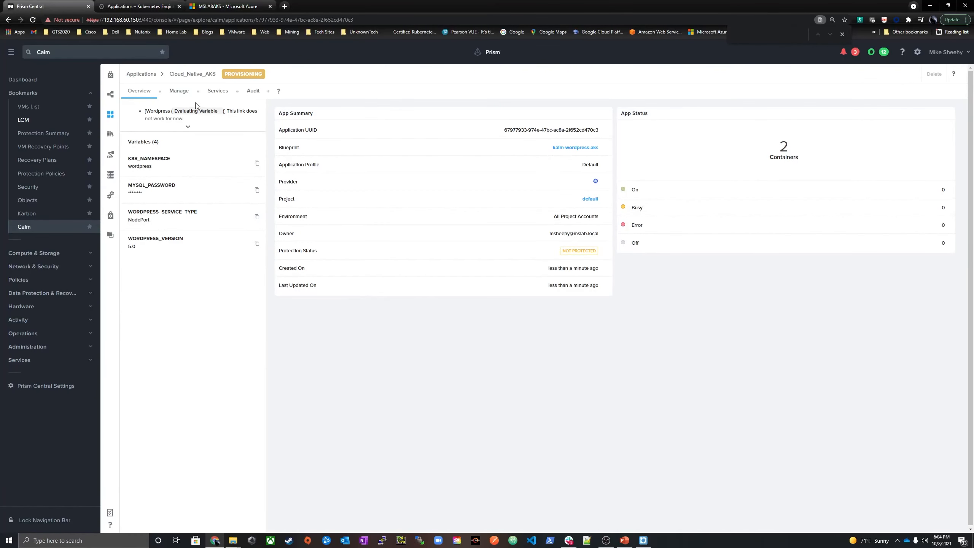
# Open the Create action run of Cloud_Native_AKS and expand the last Publish Service Create task down to its Provision K8s Service output
pyautogui.click(177, 91)
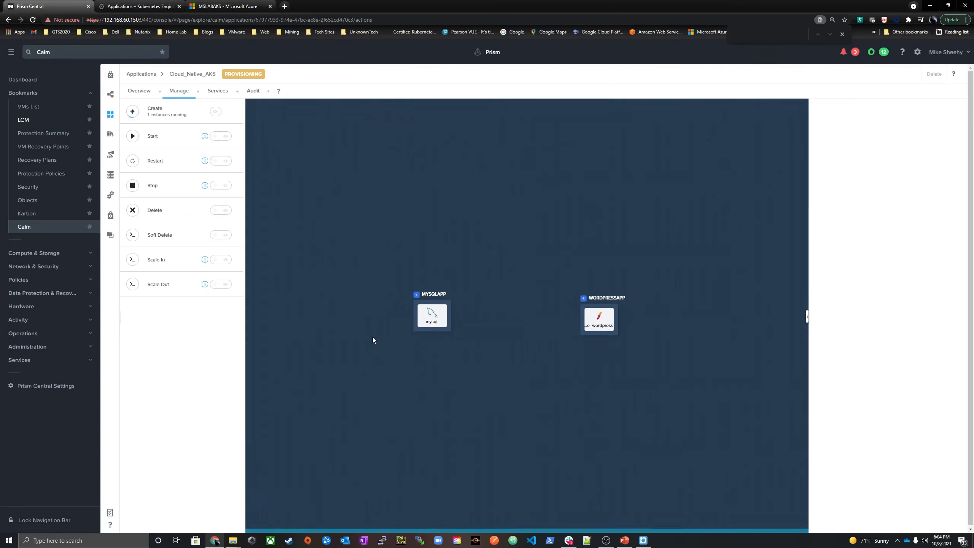
pyautogui.click(180, 114)
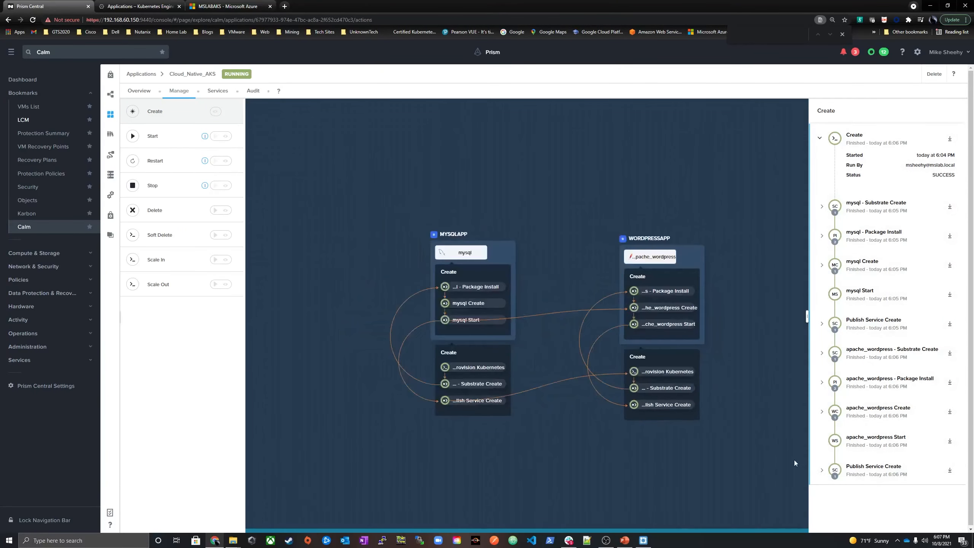
pyautogui.click(822, 470)
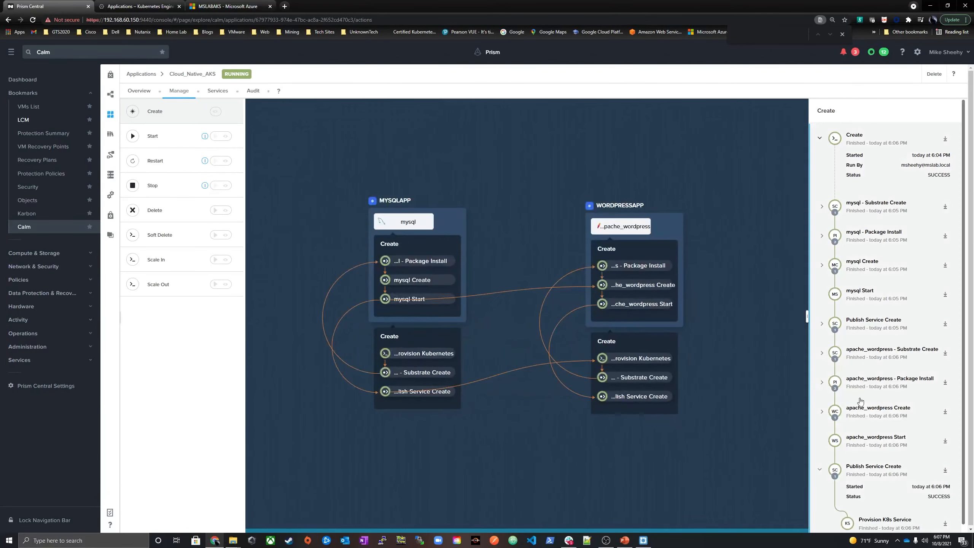
pyautogui.click(903, 507)
pyautogui.scroll(-1, 909, 498)
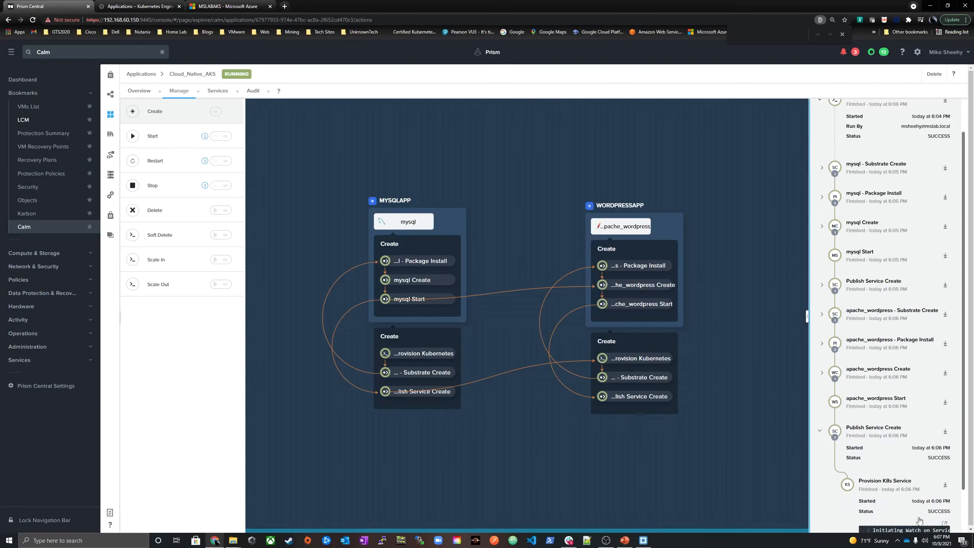
pyautogui.scroll(-1, 913, 491)
# Enlarge the Provision K8s Service output and copy the load balancer's ingress IP address from the end of its metadata
pyautogui.click(945, 471)
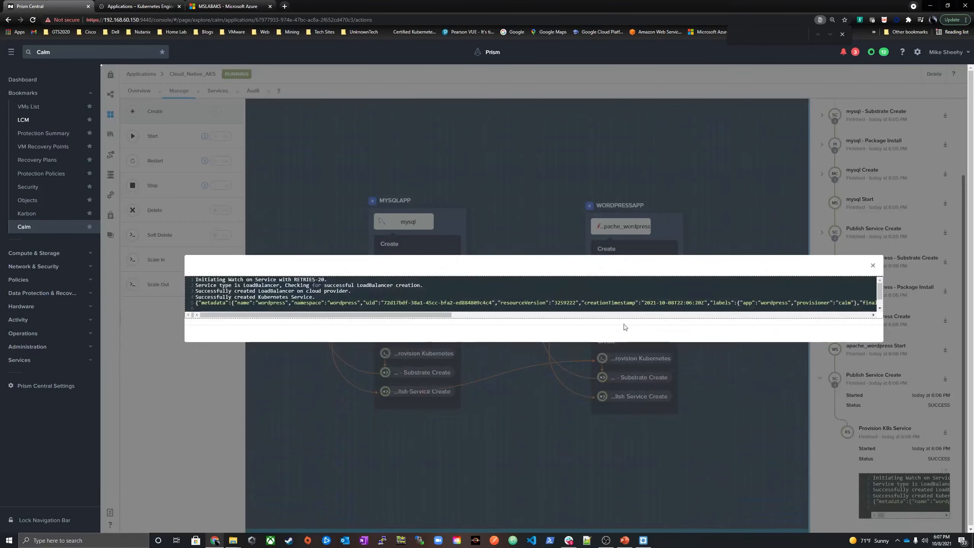
pyautogui.moveTo(431, 316); pyautogui.dragTo(849, 316)
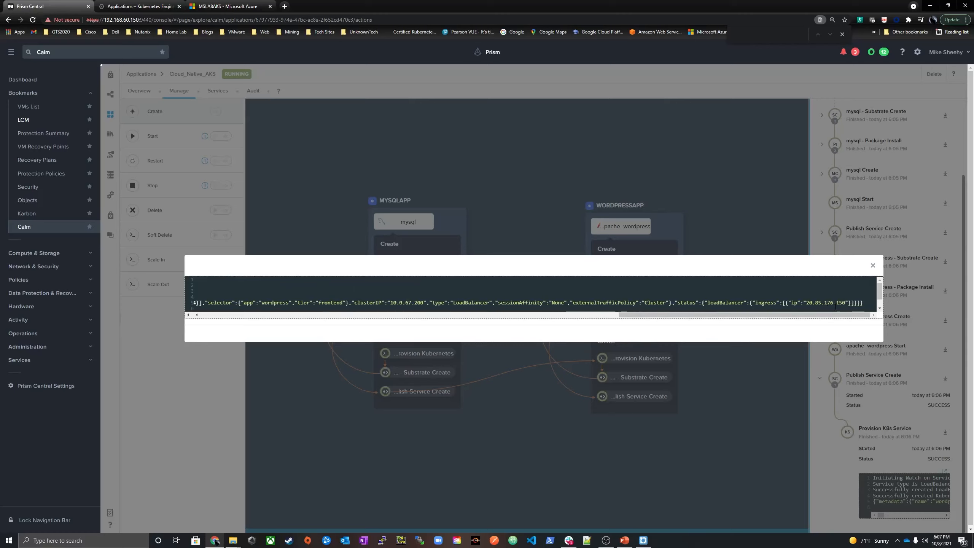
pyautogui.moveTo(846, 303); pyautogui.dragTo(836, 306)
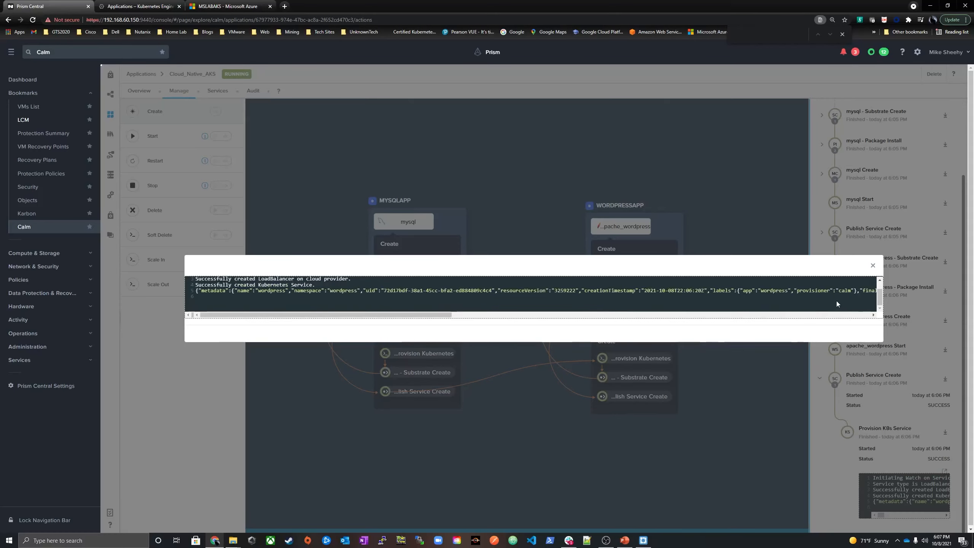
pyautogui.moveTo(446, 315); pyautogui.dragTo(806, 290)
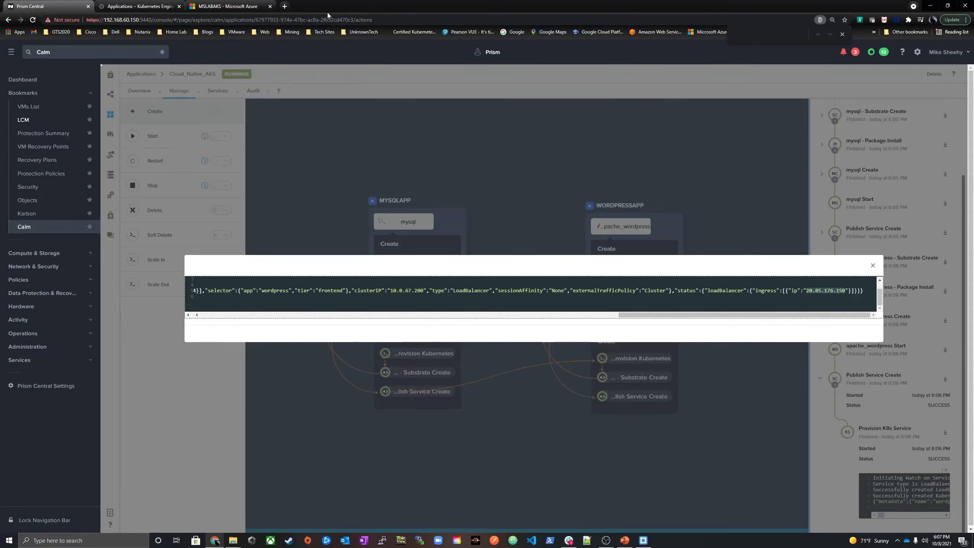
# Open 20.85.176.150 in a new browser tab and continue the WordPress installation in English (United States) to the site information form
pyautogui.click(285, 6)
pyautogui.rightClick(297, 20)
pyautogui.click(313, 71)
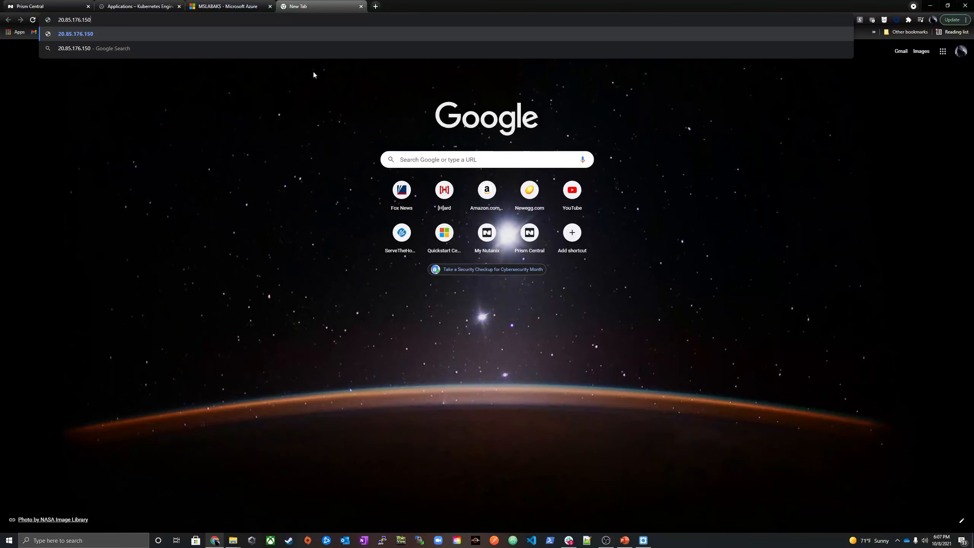
pyautogui.press('Return')
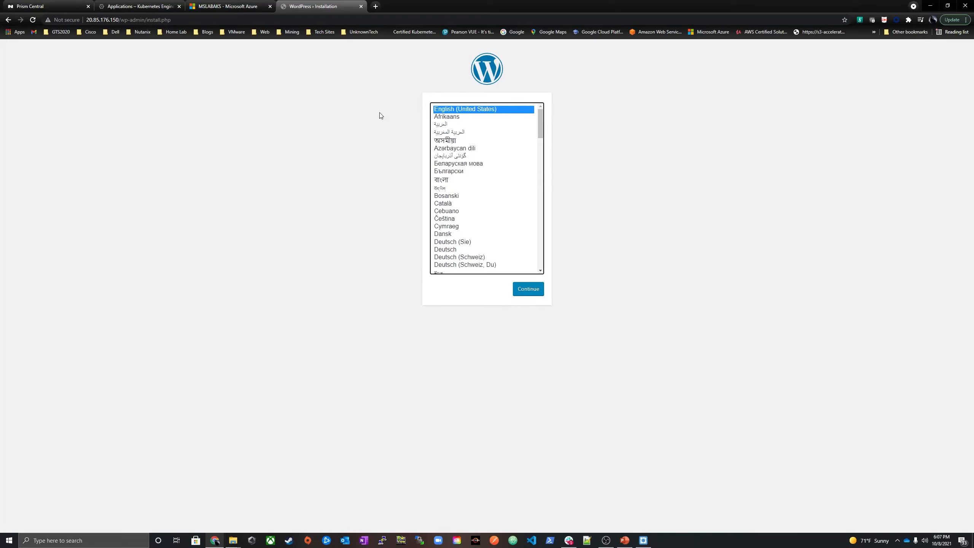
pyautogui.click(533, 290)
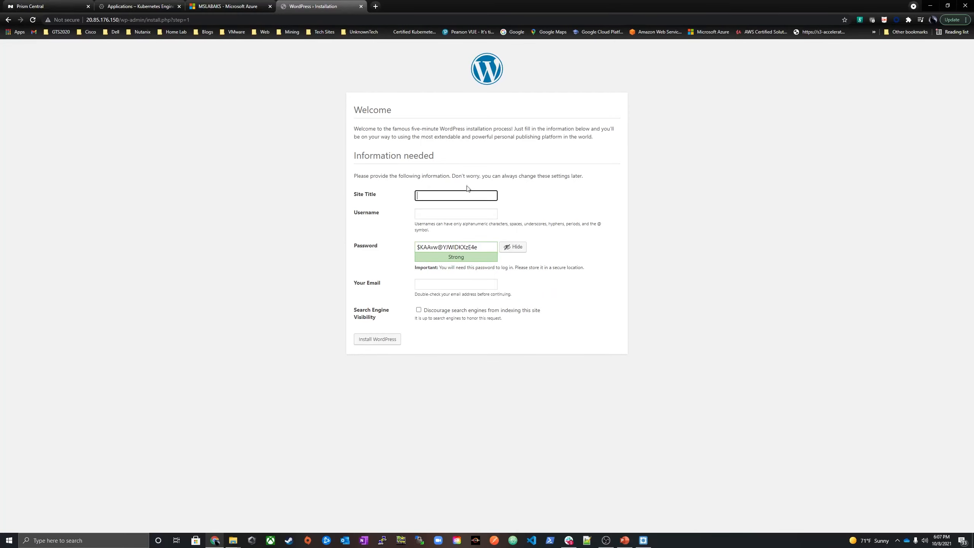
# Switch to the Azure portal and review the wordpress namespace's YAML and events and the MSLABAKS cluster's workloads
pyautogui.click(248, 115)
pyautogui.click(224, 7)
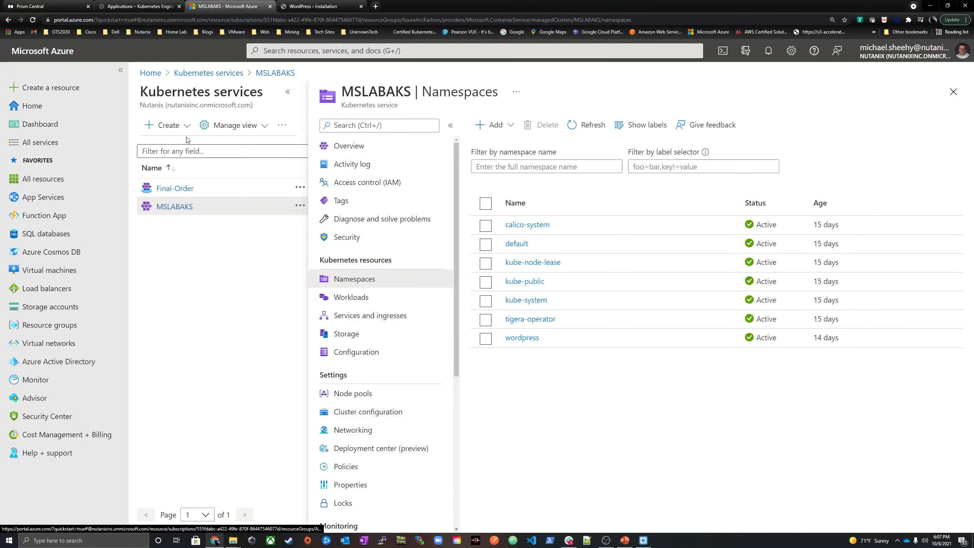
pyautogui.click(510, 337)
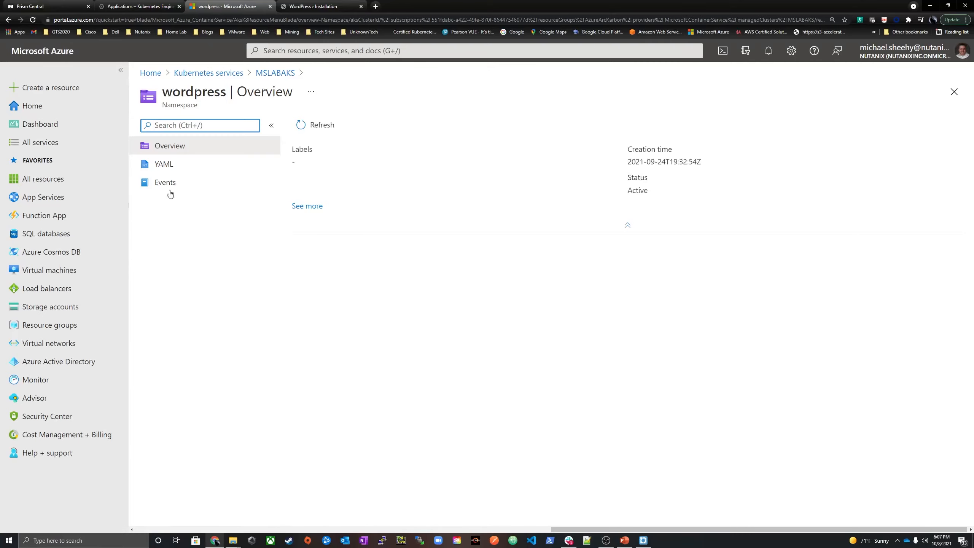
pyautogui.click(164, 165)
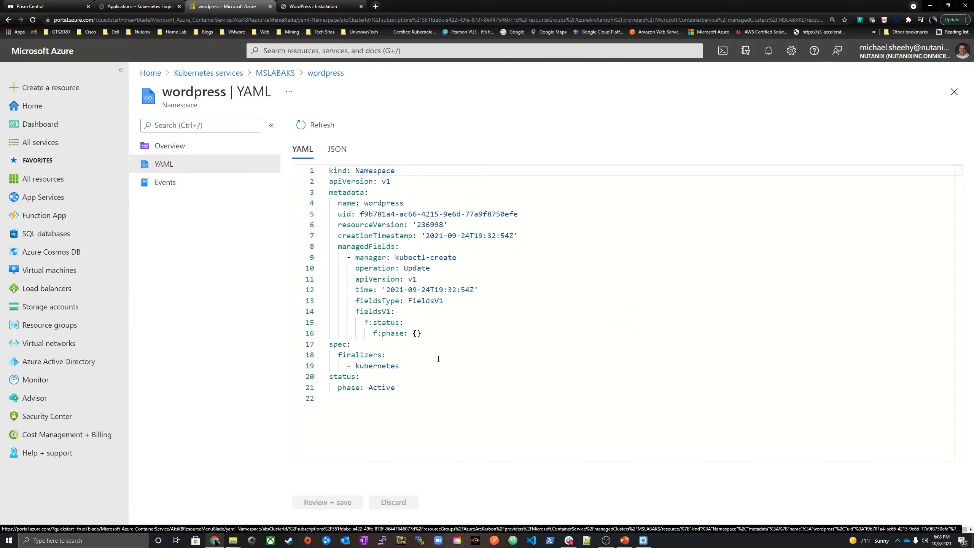
pyautogui.click(167, 183)
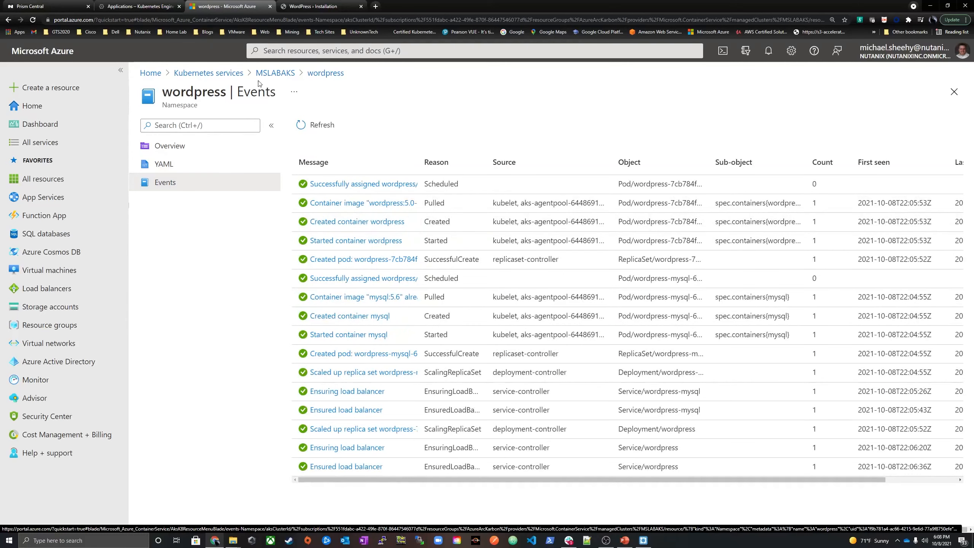
pyautogui.click(281, 74)
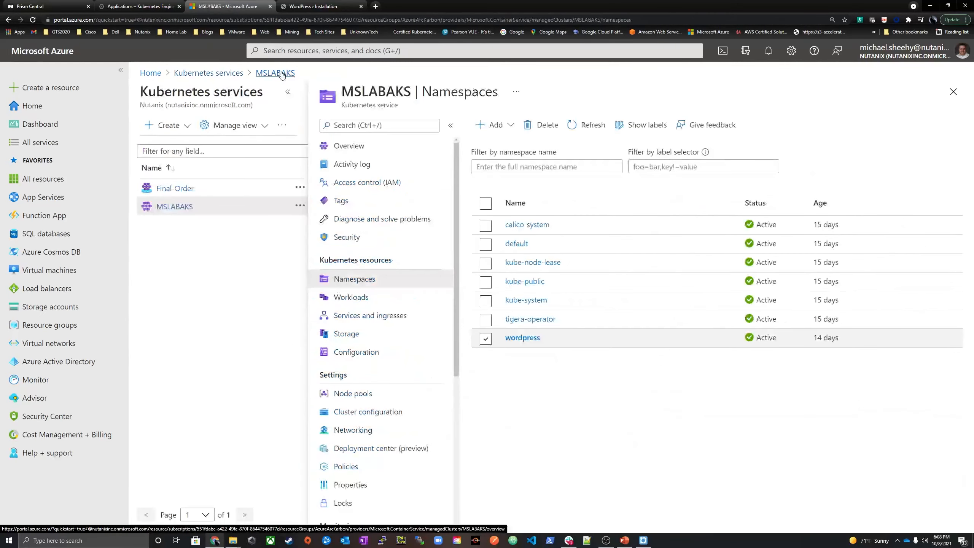
pyautogui.click(360, 297)
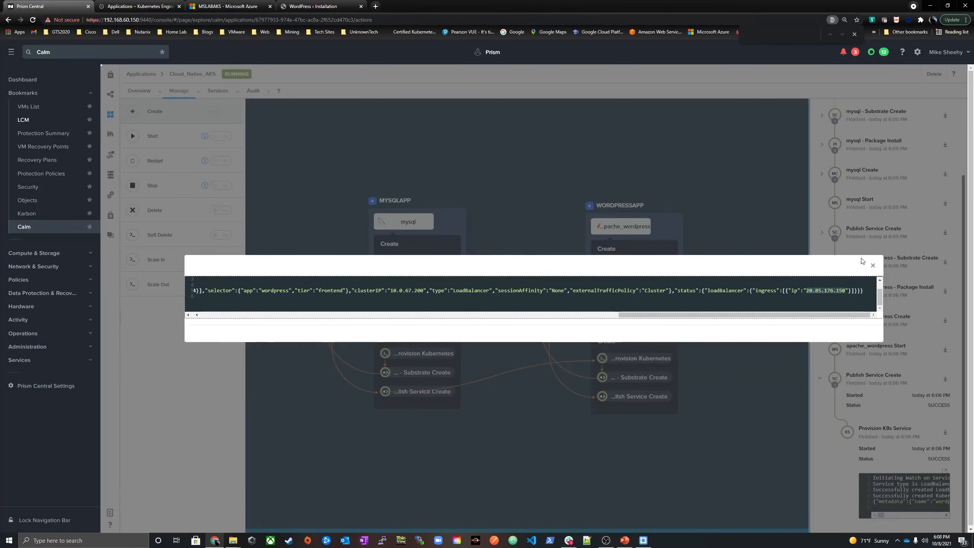
# Close the task output in Prism Central, run the Scale Out action on Cloud_Native_AKS and expand its Add Replica task
pyautogui.click(430, 346)
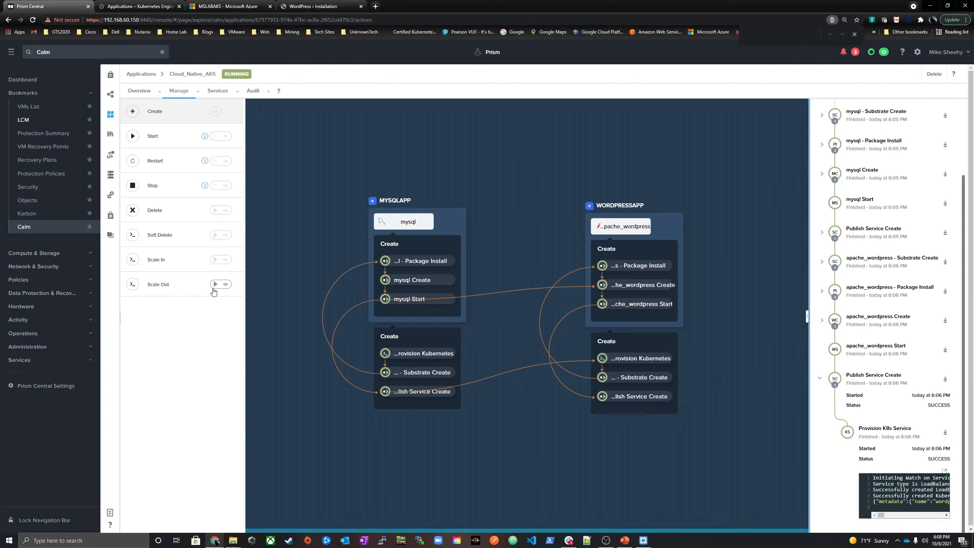
pyautogui.scroll(3, 962, 229)
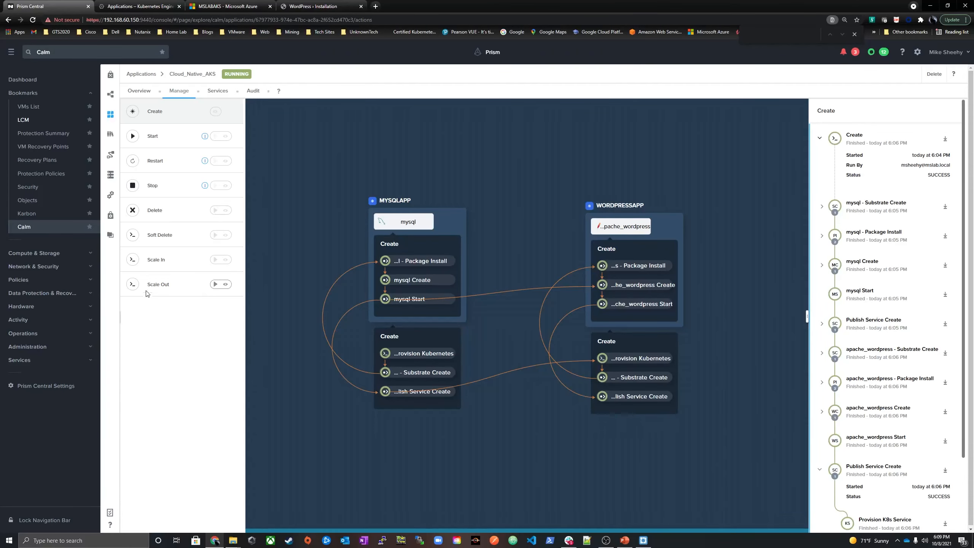
pyautogui.click(214, 285)
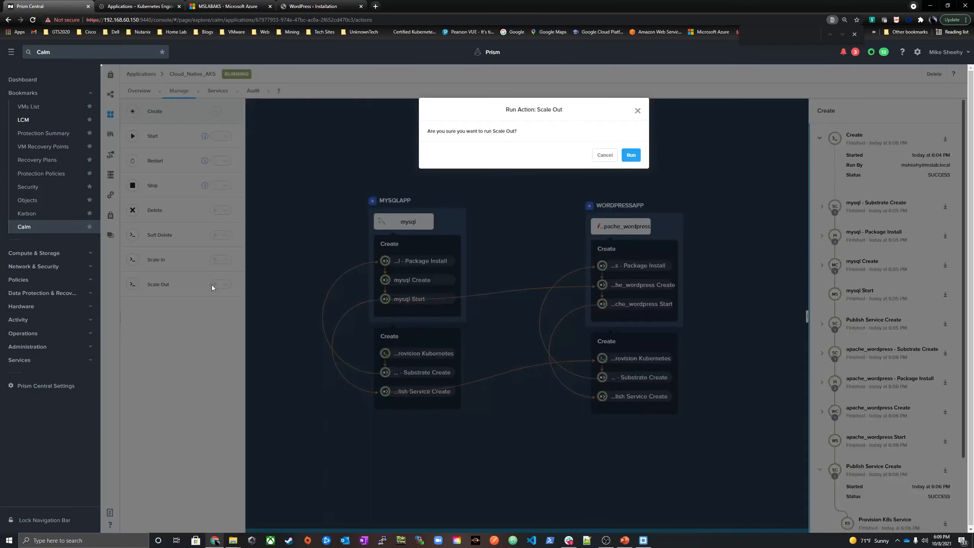
pyautogui.click(631, 154)
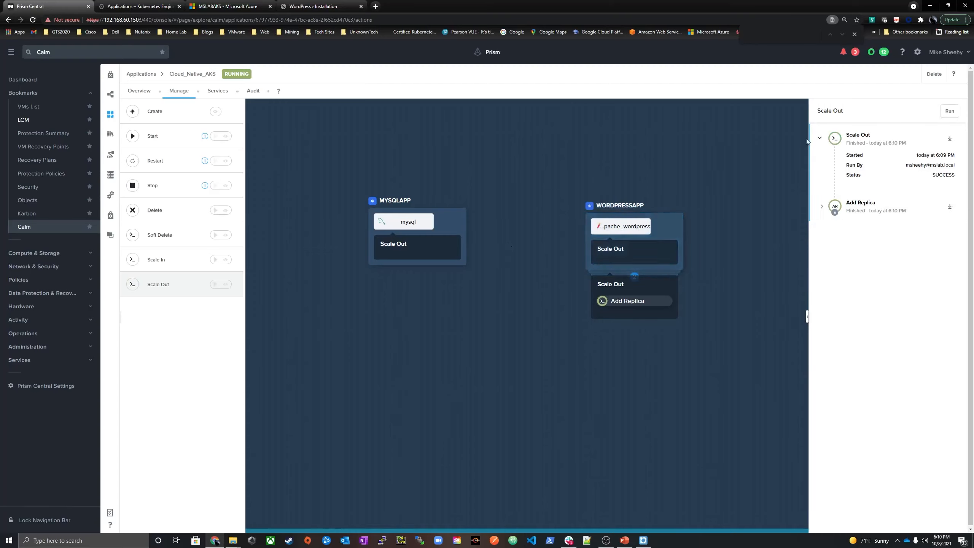
pyautogui.click(830, 212)
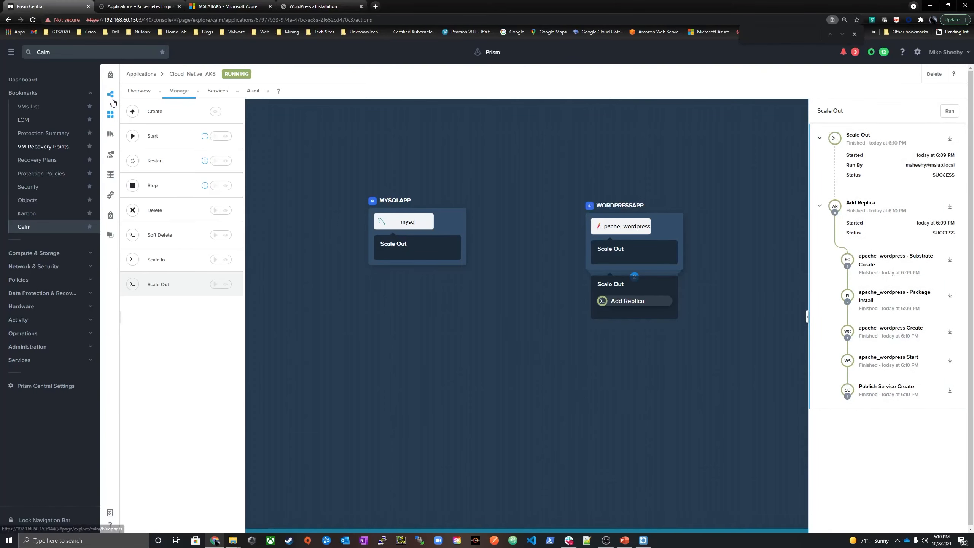
# Reopen Cloud_Native_AKS from the applications list and expand the WORDPRESSAPP service to inspect its pods
pyautogui.click(110, 115)
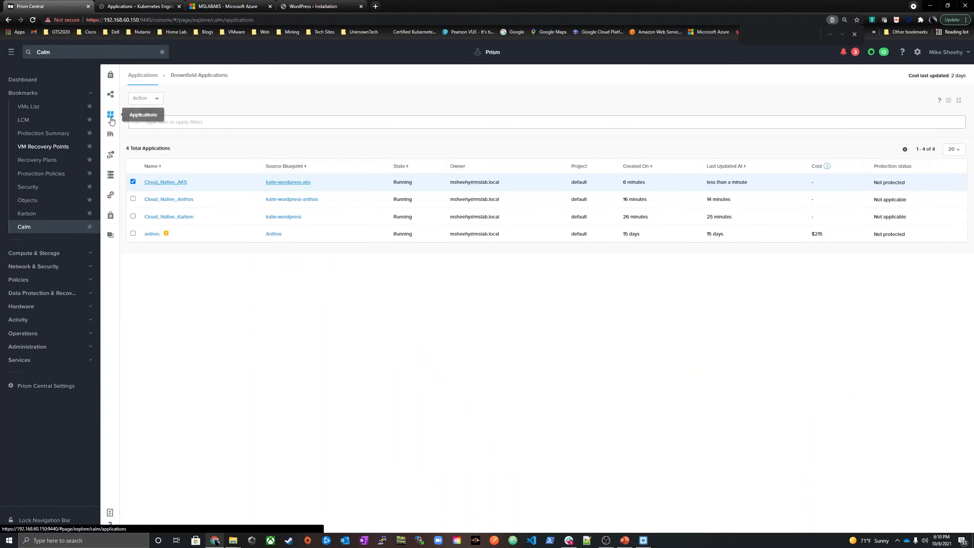
pyautogui.click(165, 182)
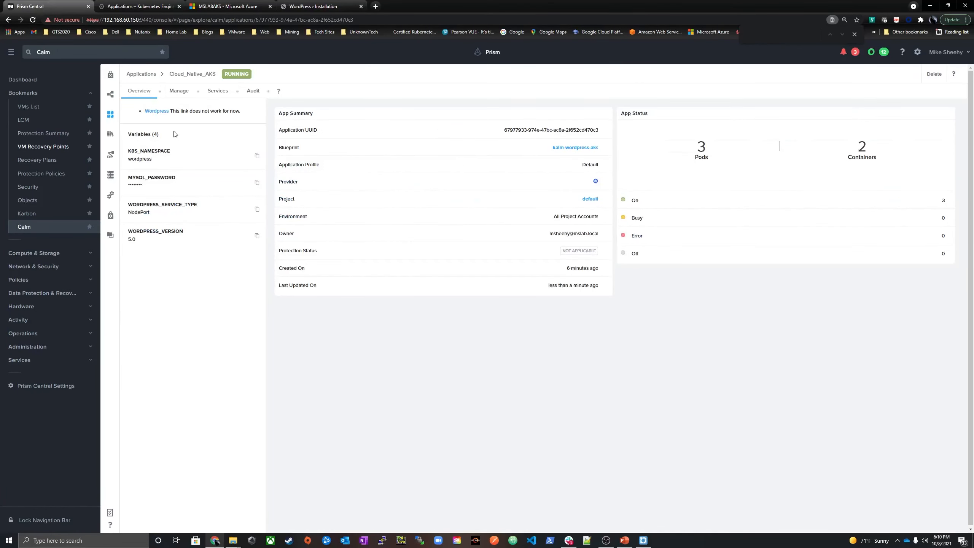
pyautogui.click(210, 90)
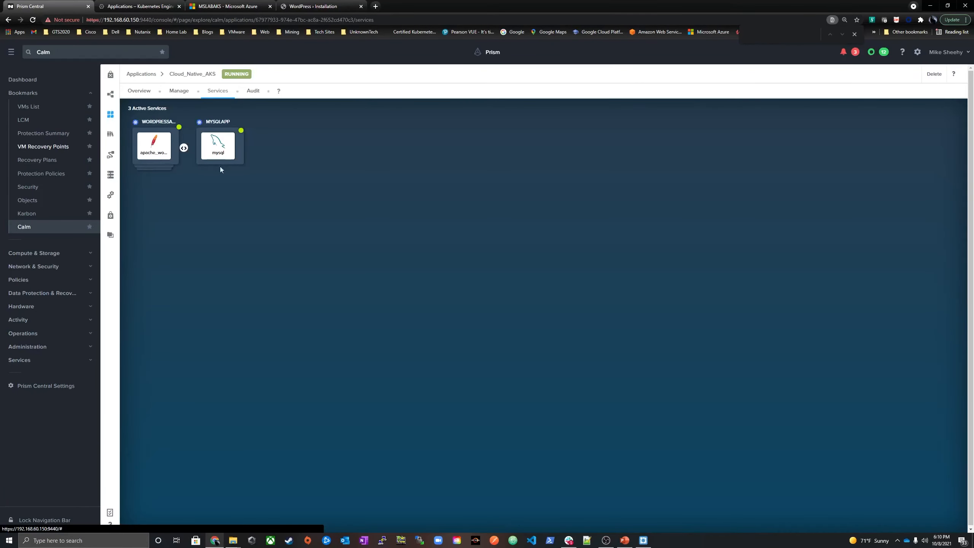
pyautogui.click(156, 153)
pyautogui.doubleClick(184, 148)
pyautogui.click(185, 157)
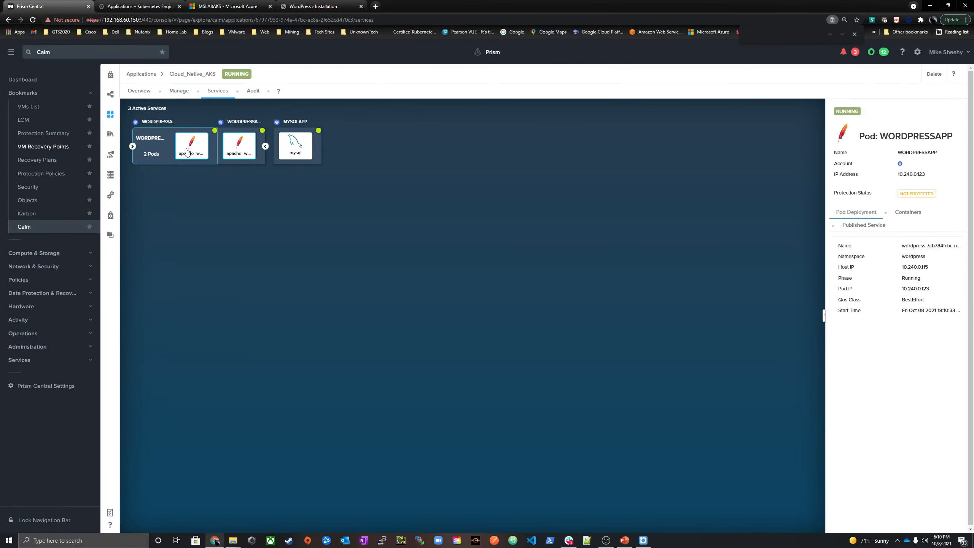
# Switch to the Azure portal and refresh the MSLABAKS workloads to check the wordpress deployment's replicas
pyautogui.click(240, 7)
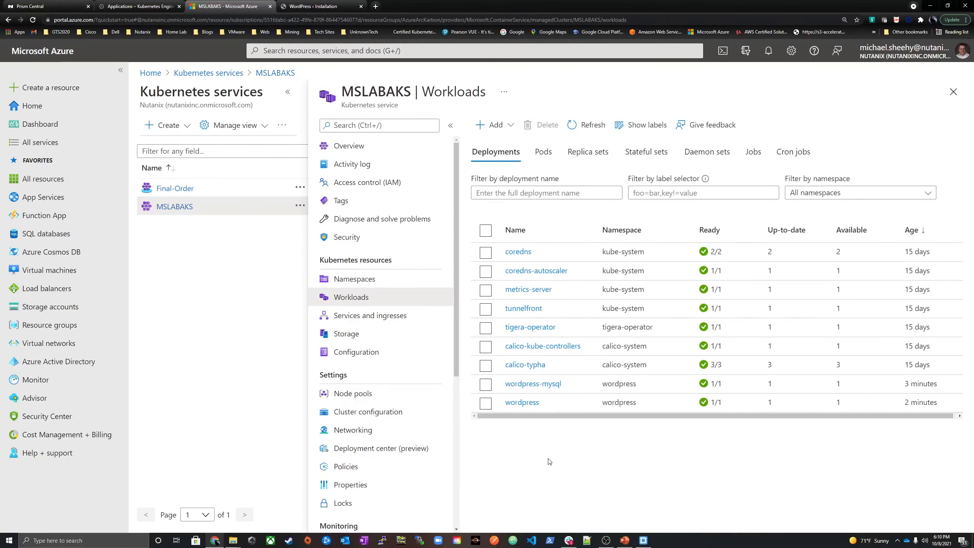
pyautogui.click(587, 124)
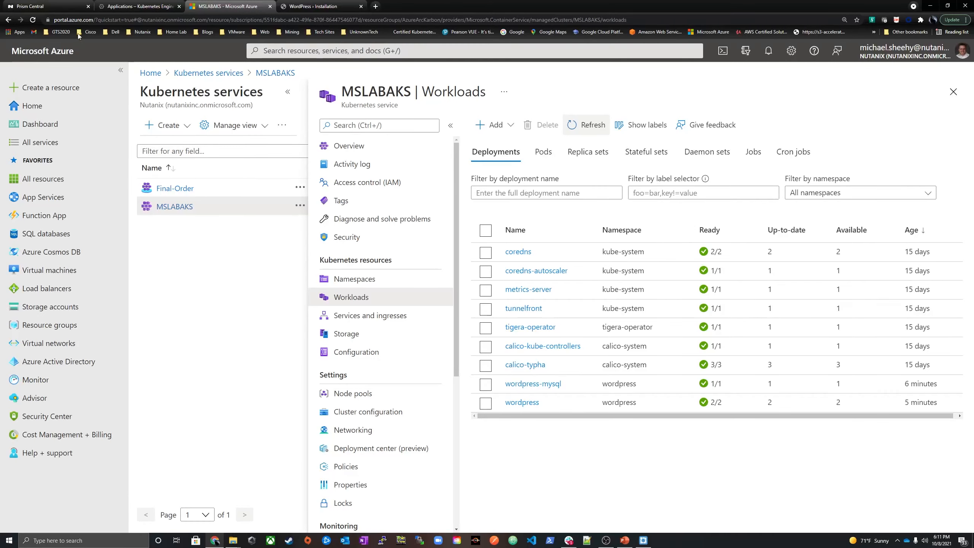
# Switch back to Prism Central, go to its main dashboard and open the Calm applications list
pyautogui.click(47, 6)
pyautogui.click(477, 53)
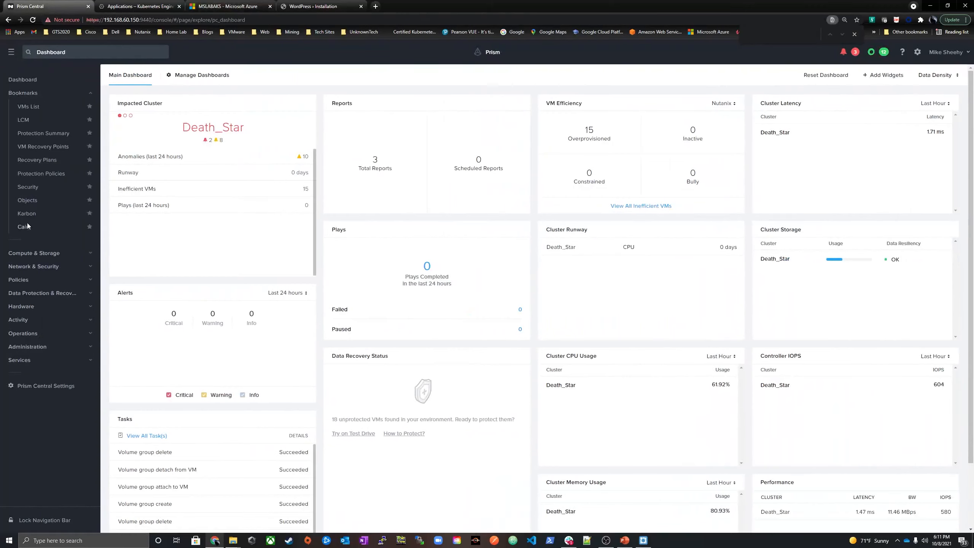
pyautogui.click(25, 226)
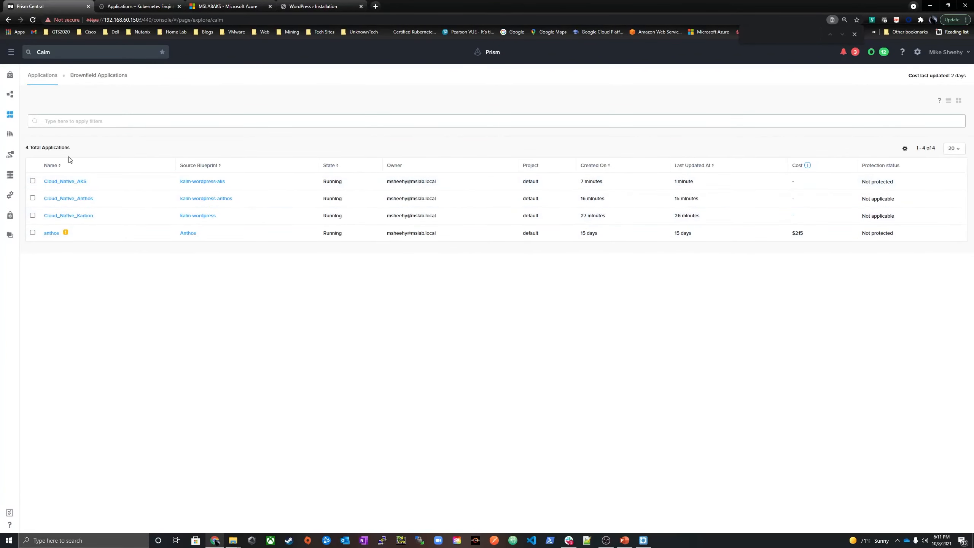